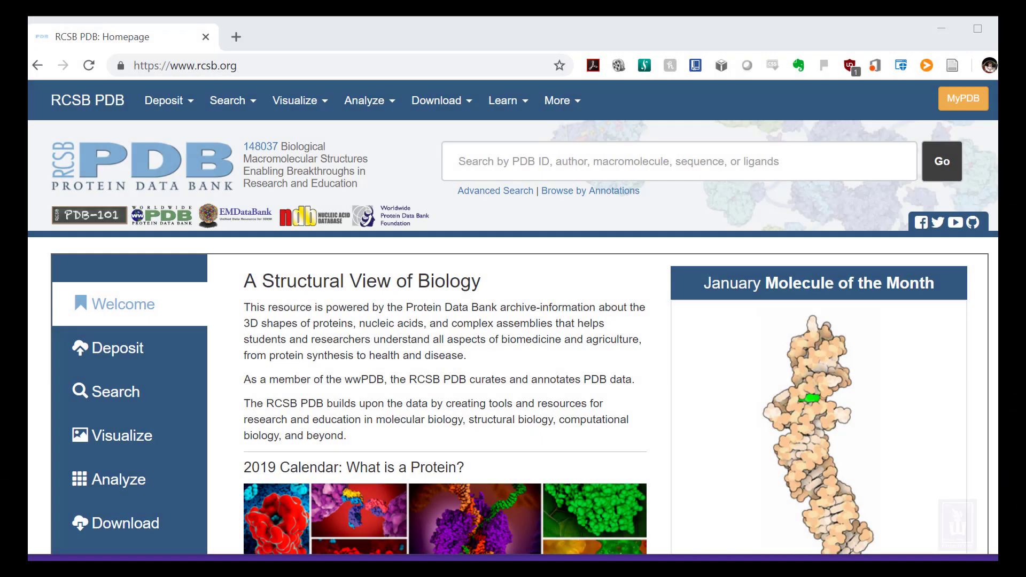
# Search the RCSB PDB archive for 'hemoglobin'
pyautogui.click(522, 159)
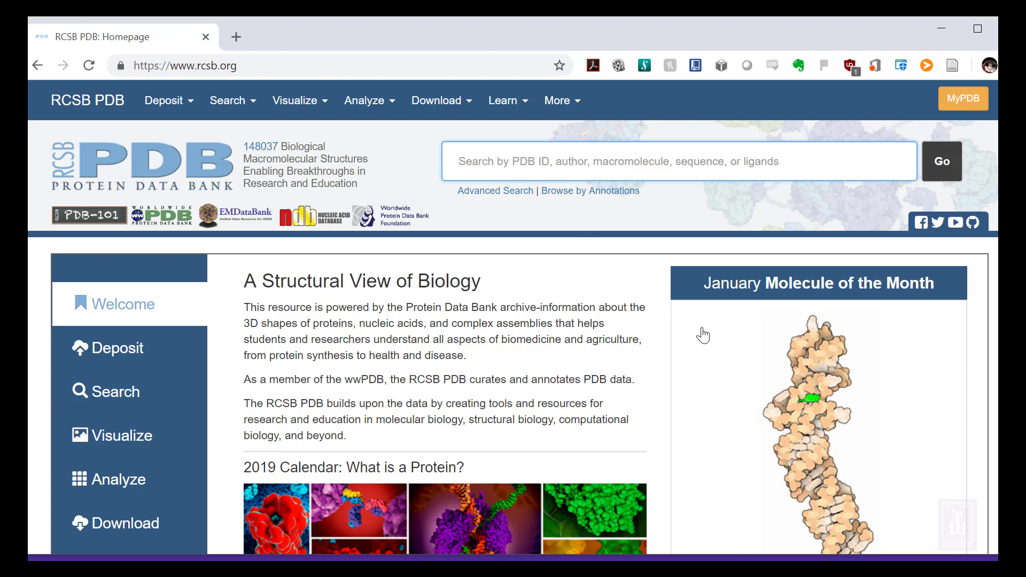
pyautogui.scroll(-1, 568, 329)
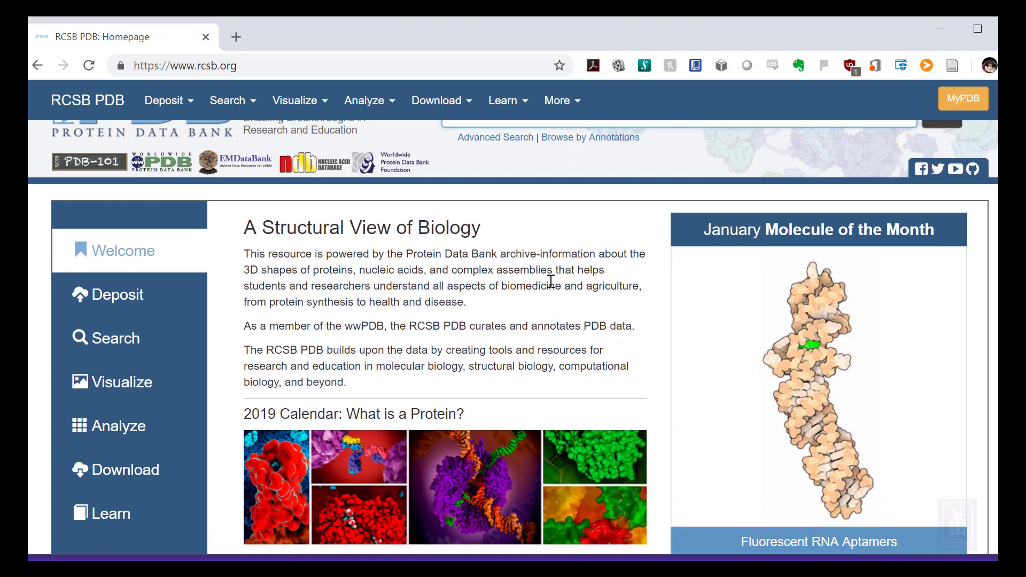
pyautogui.scroll(1, 539, 272)
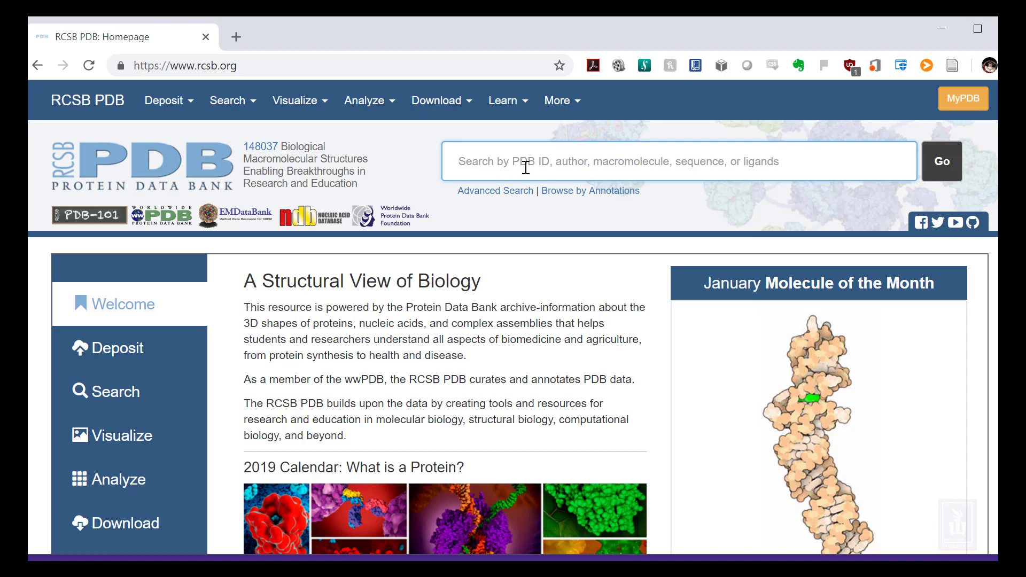
pyautogui.write('hemoglobin')
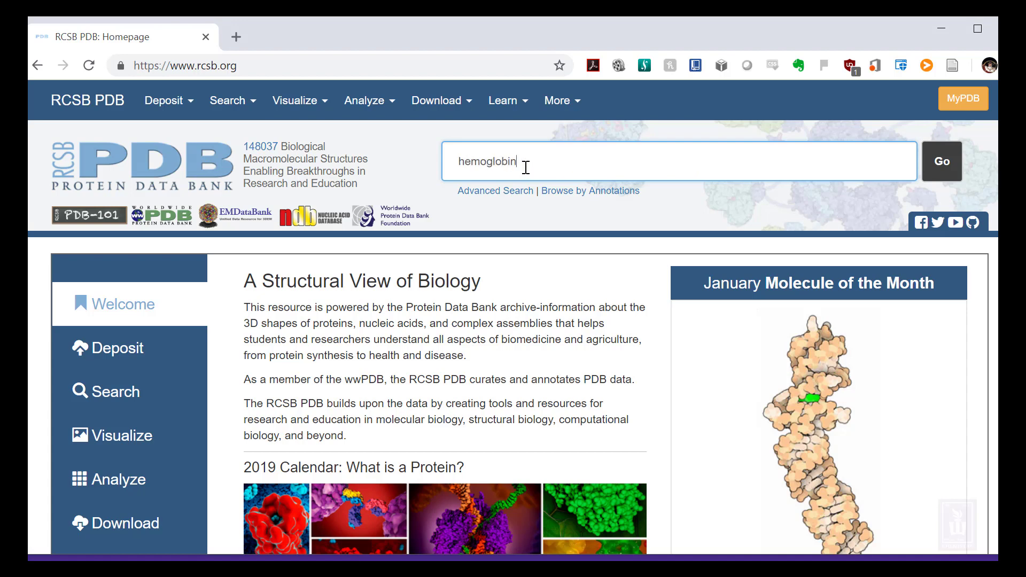
pyautogui.press('Return')
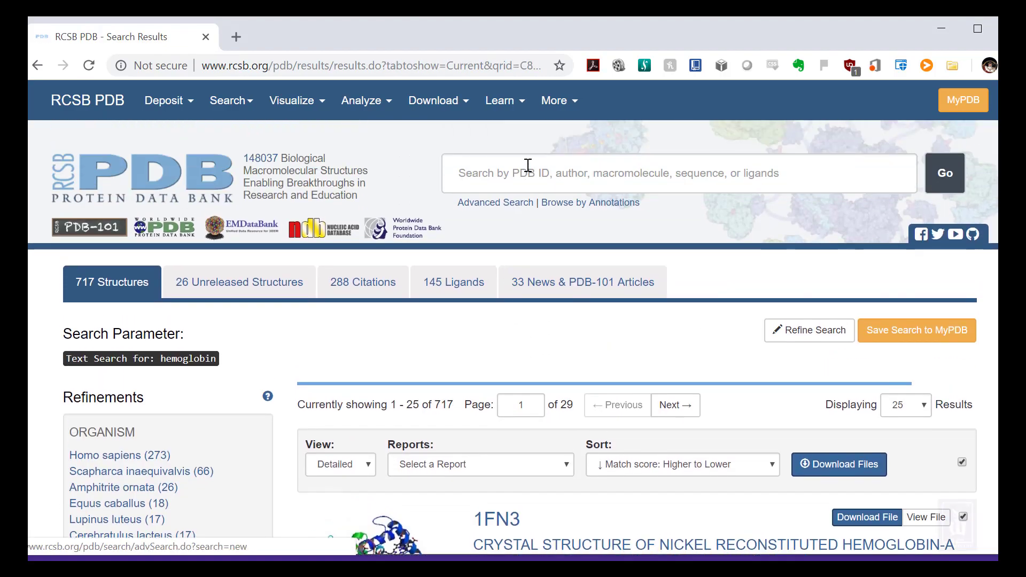
# Browse the 717 hemoglobin results, including 1FN3, 4WJG, 1A3N, 1ABW and 1ABY
pyautogui.scroll(-15, 528, 165)
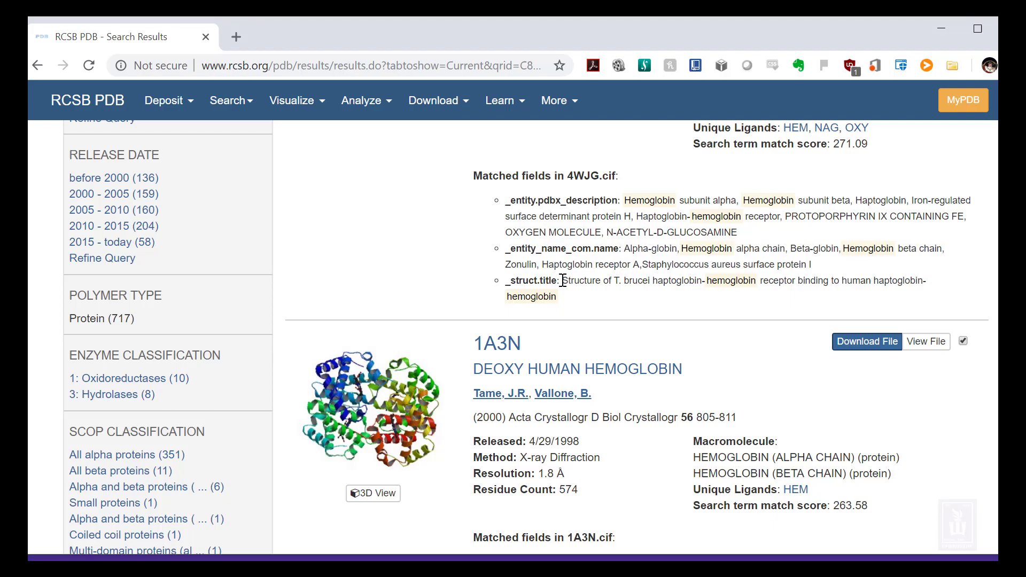
pyautogui.scroll(-3, 563, 280)
pyautogui.scroll(5, 636, 311)
pyautogui.scroll(-5, 612, 319)
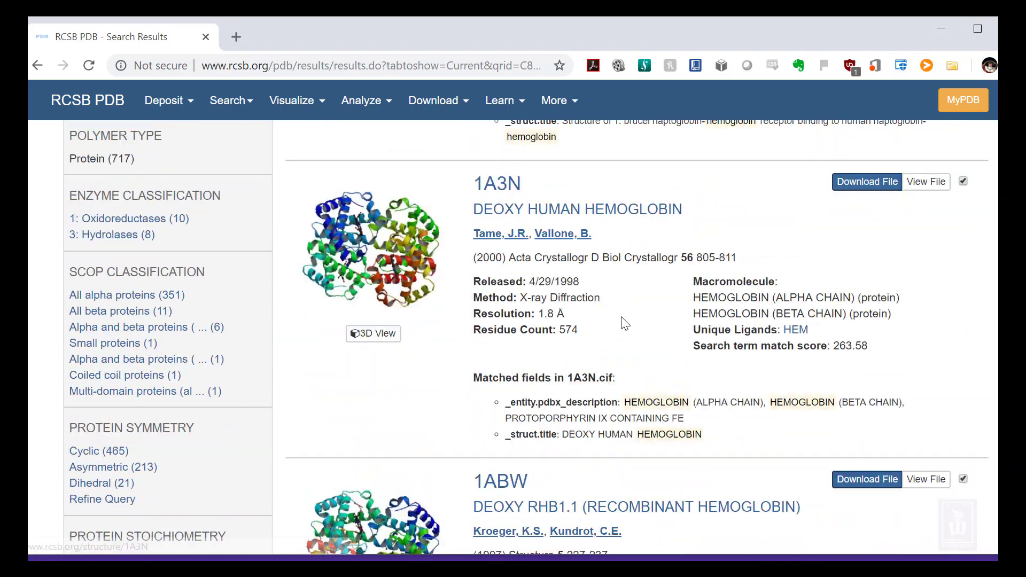
pyautogui.scroll(10, 665, 253)
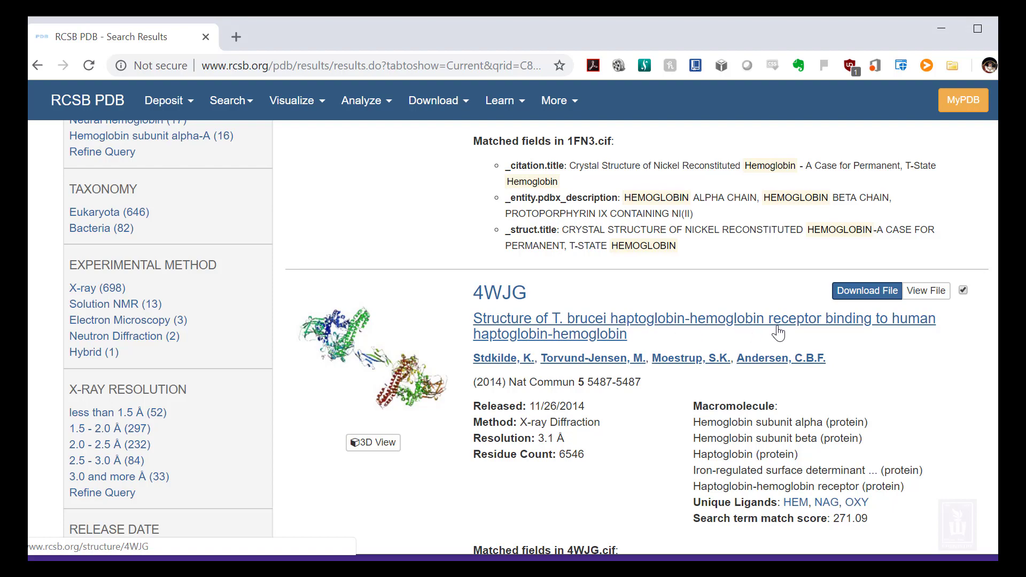
pyautogui.scroll(3, 636, 342)
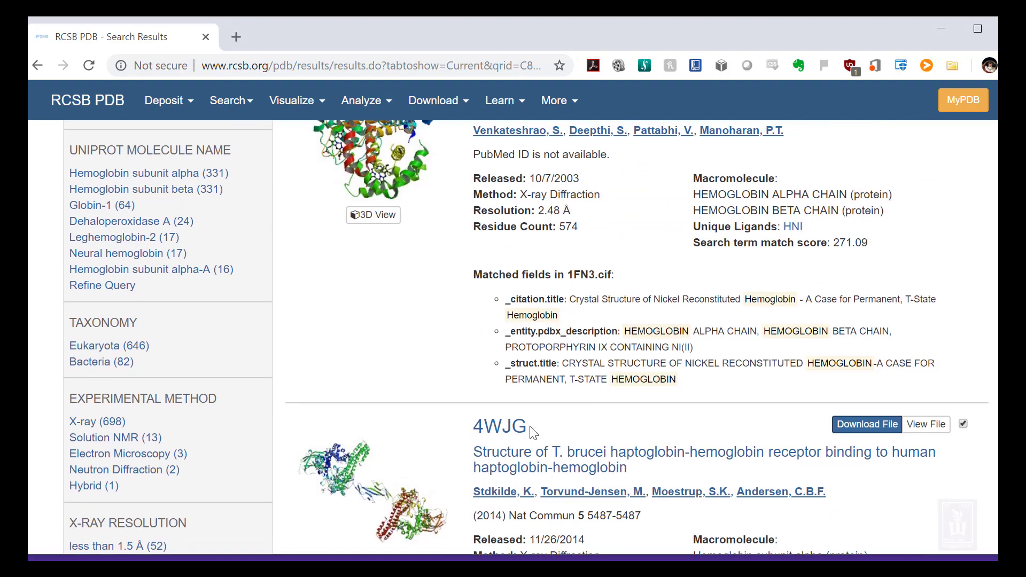
pyautogui.scroll(7, 640, 534)
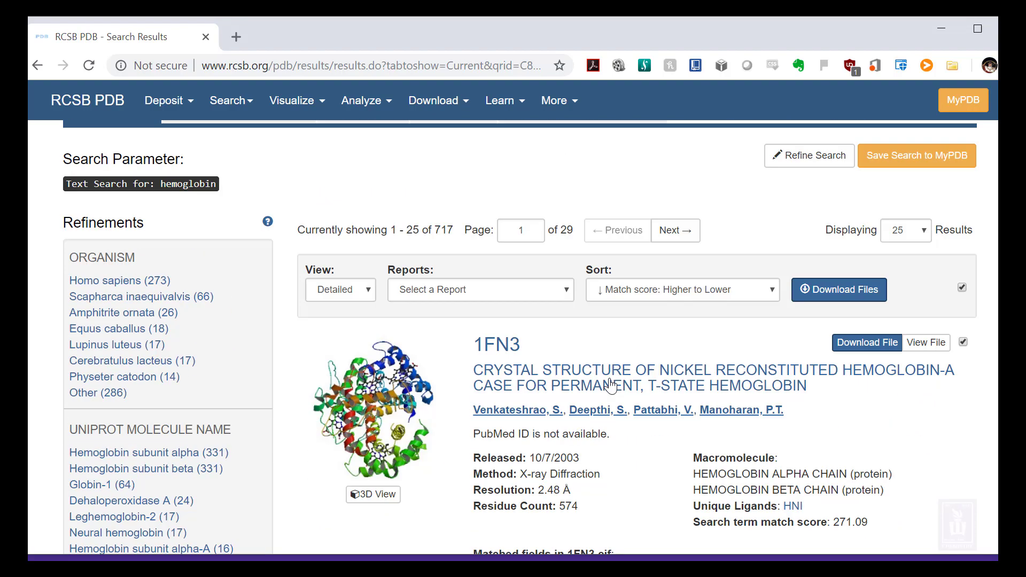
pyautogui.scroll(-16, 601, 417)
pyautogui.scroll(-2, 601, 417)
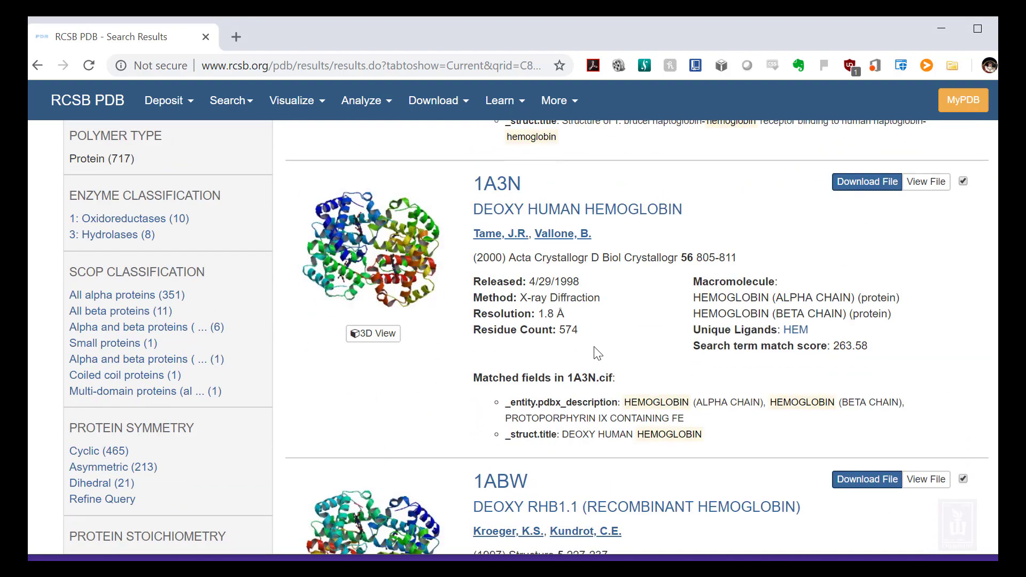
pyautogui.scroll(-2, 616, 417)
pyautogui.scroll(3, 561, 374)
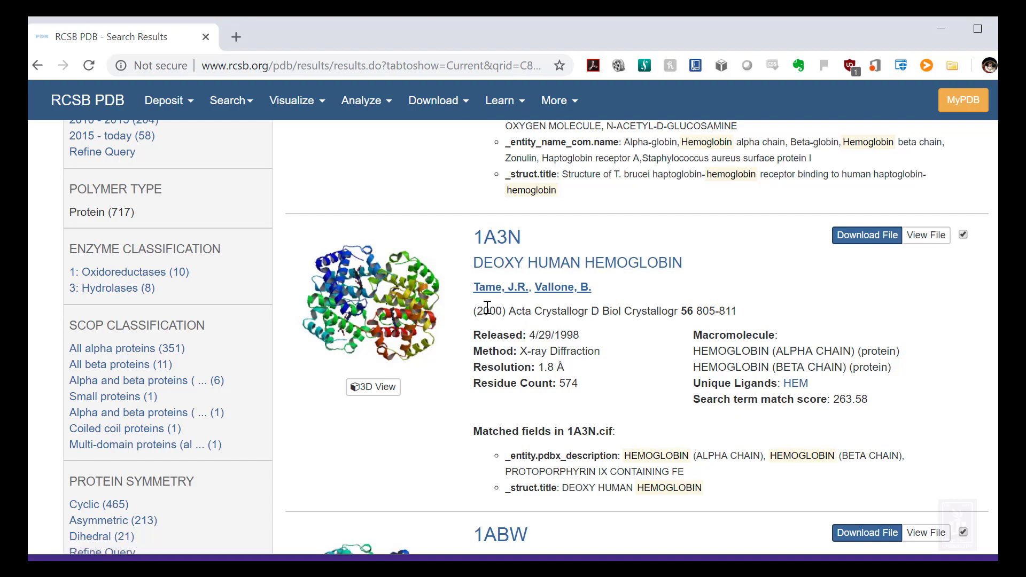
pyautogui.moveTo(488, 311); pyautogui.dragTo(739, 312)
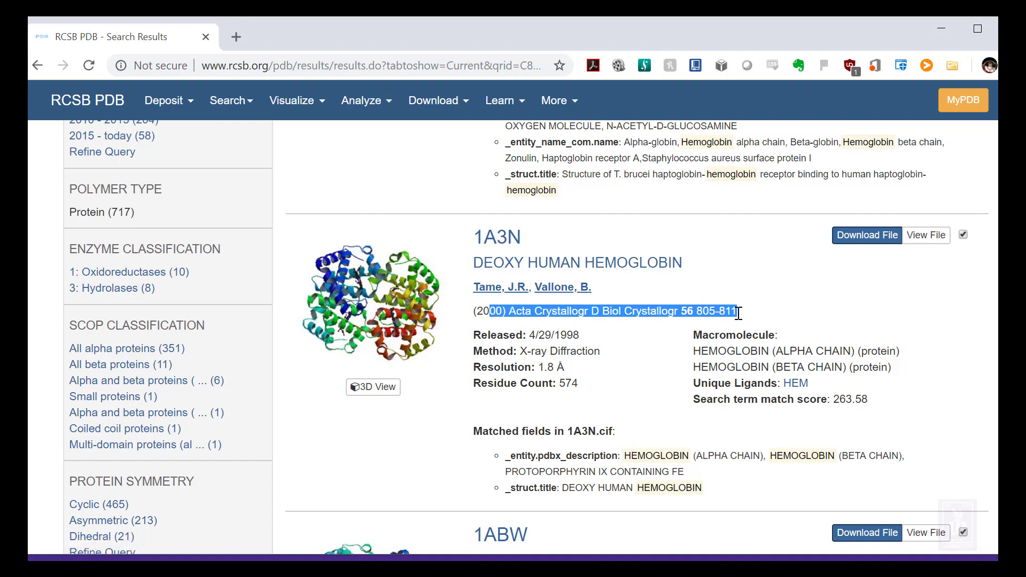
pyautogui.click(434, 449)
pyautogui.scroll(-6, 431, 448)
pyautogui.scroll(-6, 430, 375)
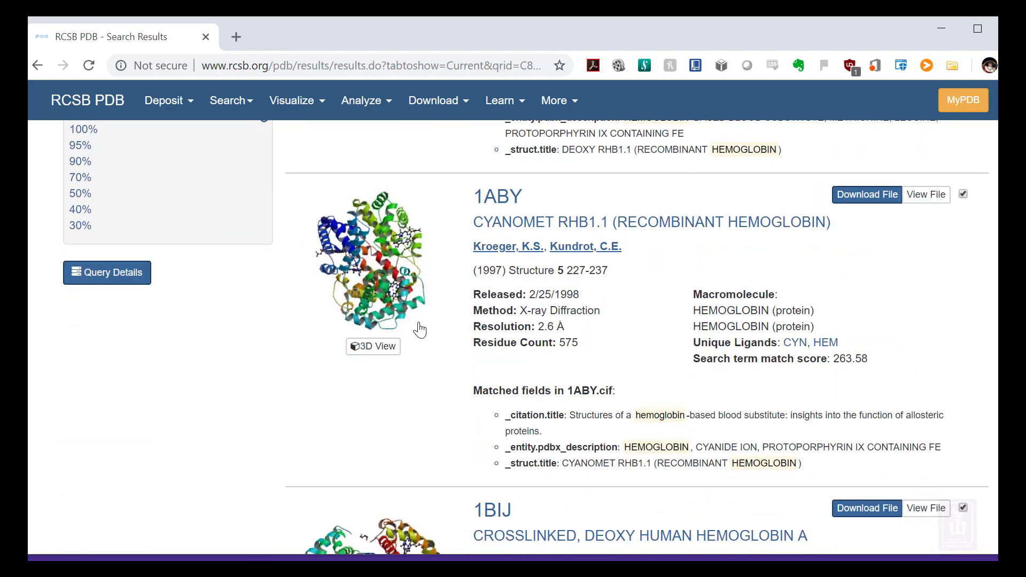
pyautogui.scroll(-4, 458, 360)
pyautogui.scroll(20, 442, 331)
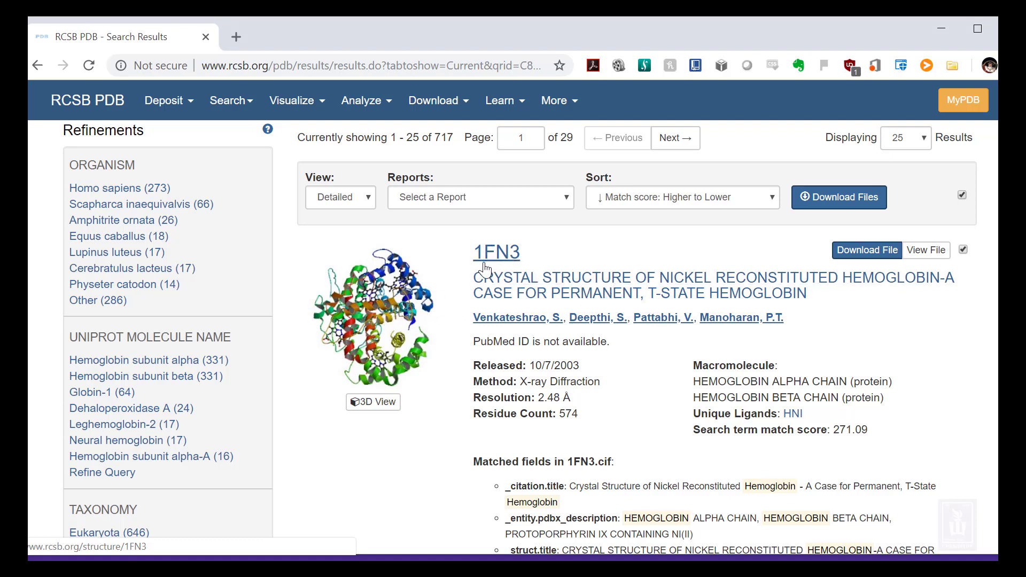
pyautogui.scroll(5, 501, 270)
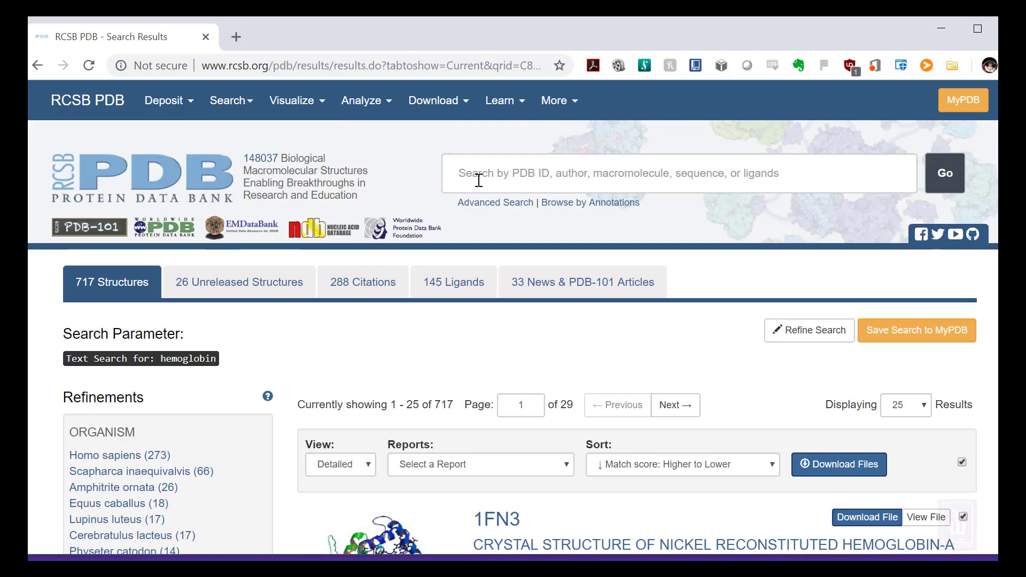
# Search for PDB ID '1hho' to open its Structure Summary page
pyautogui.click(483, 178)
pyautogui.write('1hh')
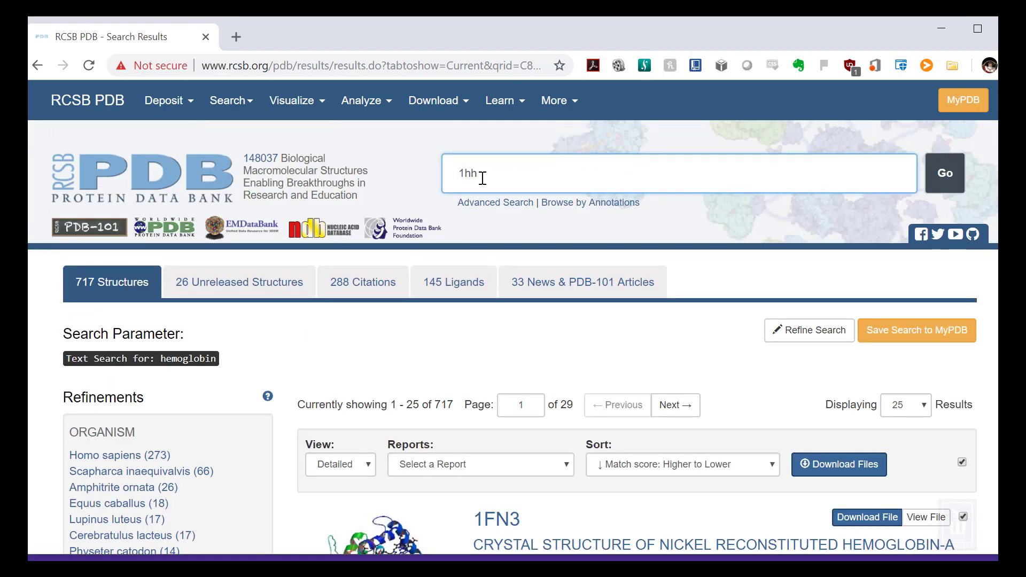
pyautogui.write('o')
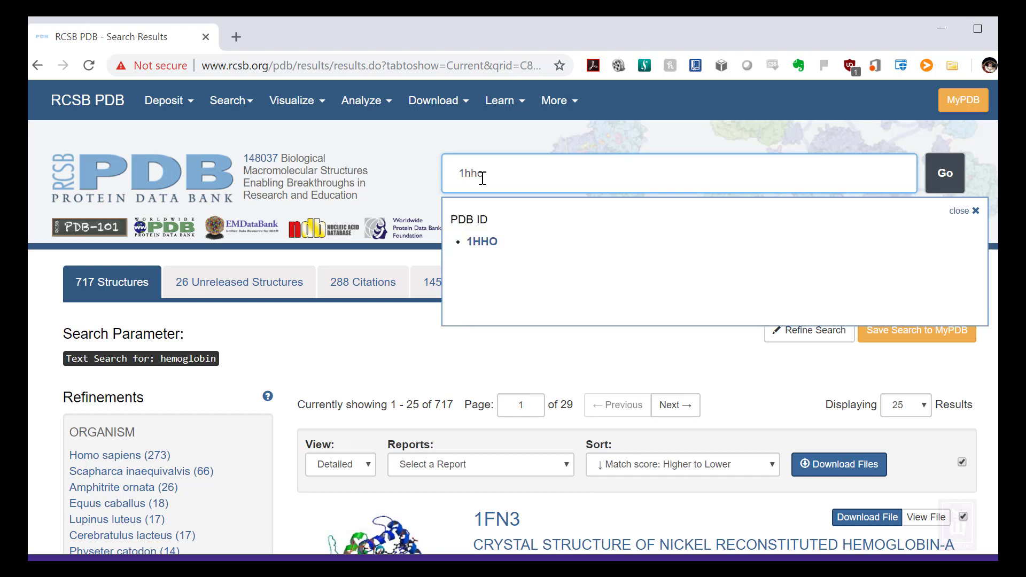
pyautogui.press('Return')
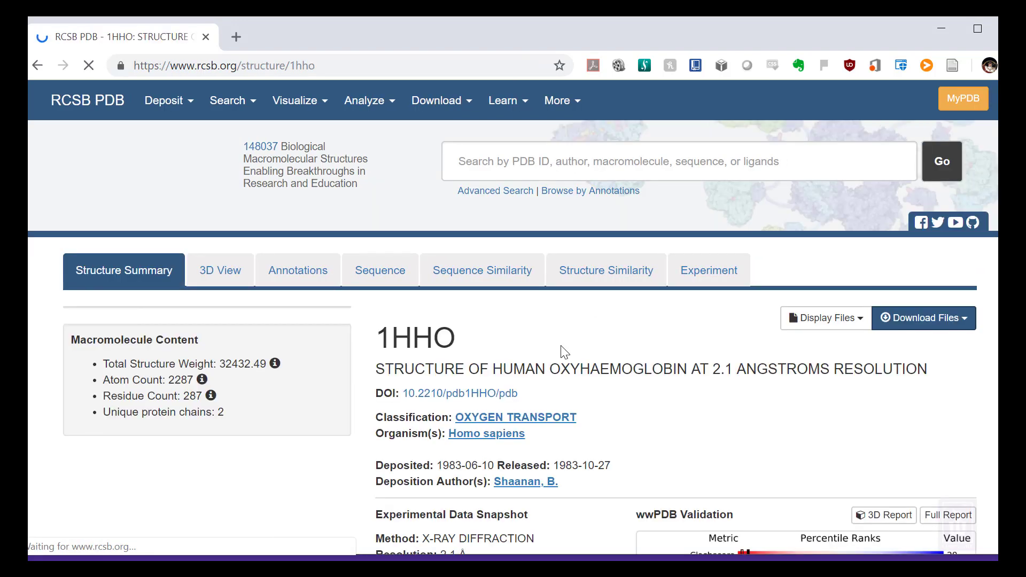
# Read through the 1HHO summary for human oxyhaemoglobin at 2.1 Å resolution
pyautogui.scroll(-3, 527, 257)
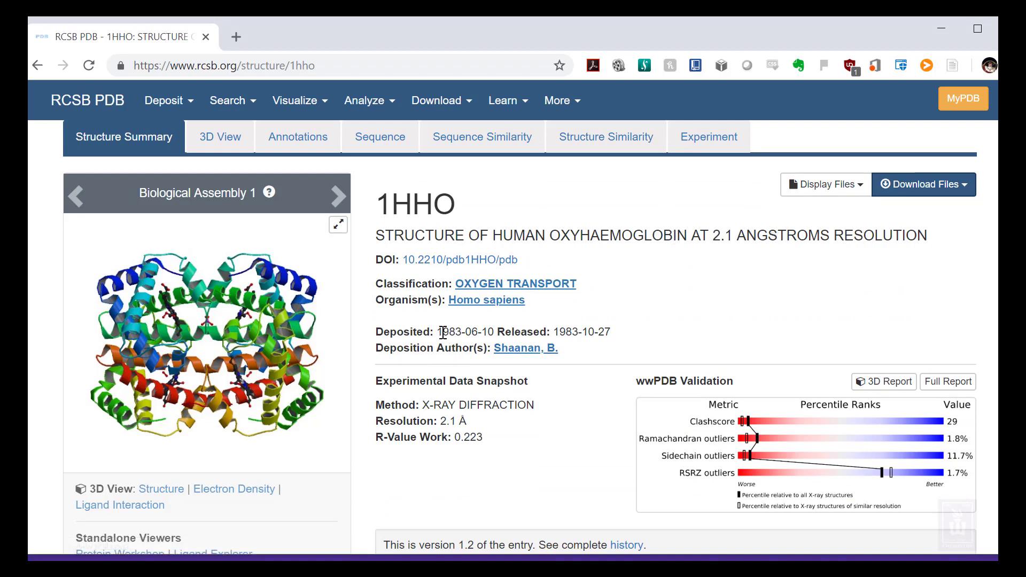
pyautogui.click(723, 287)
pyautogui.scroll(-3, 665, 309)
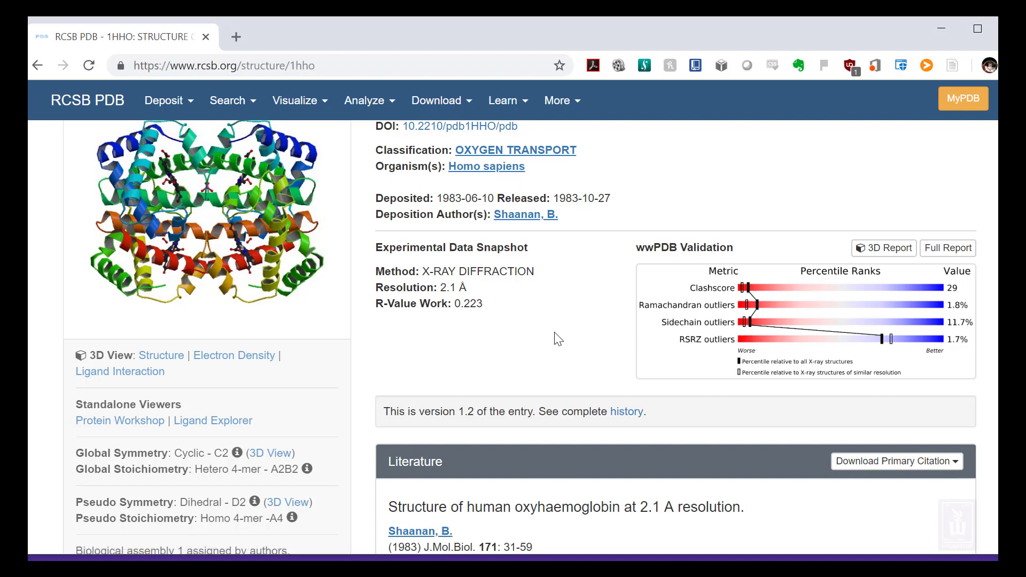
pyautogui.scroll(-1, 578, 352)
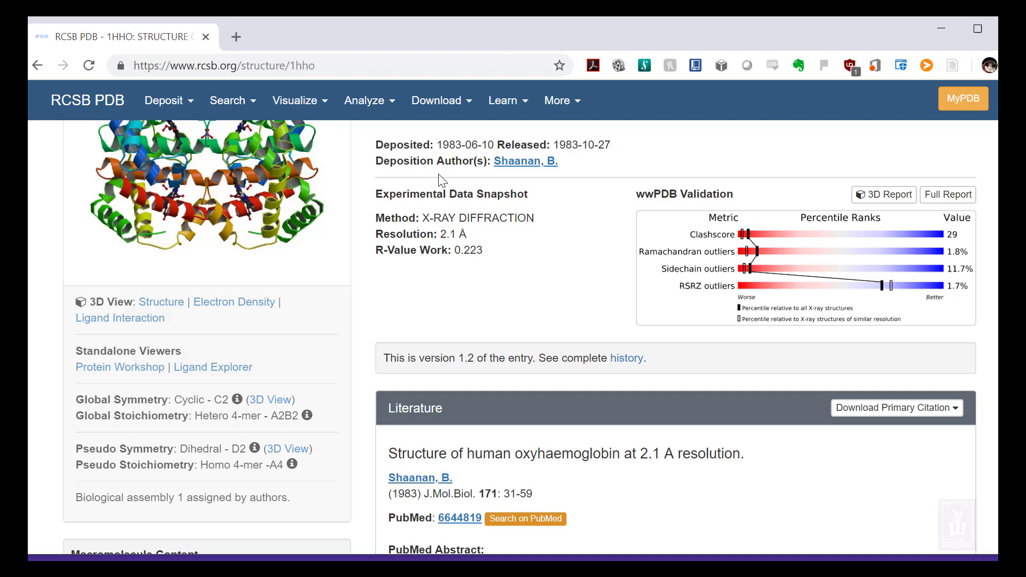
pyautogui.scroll(2, 451, 154)
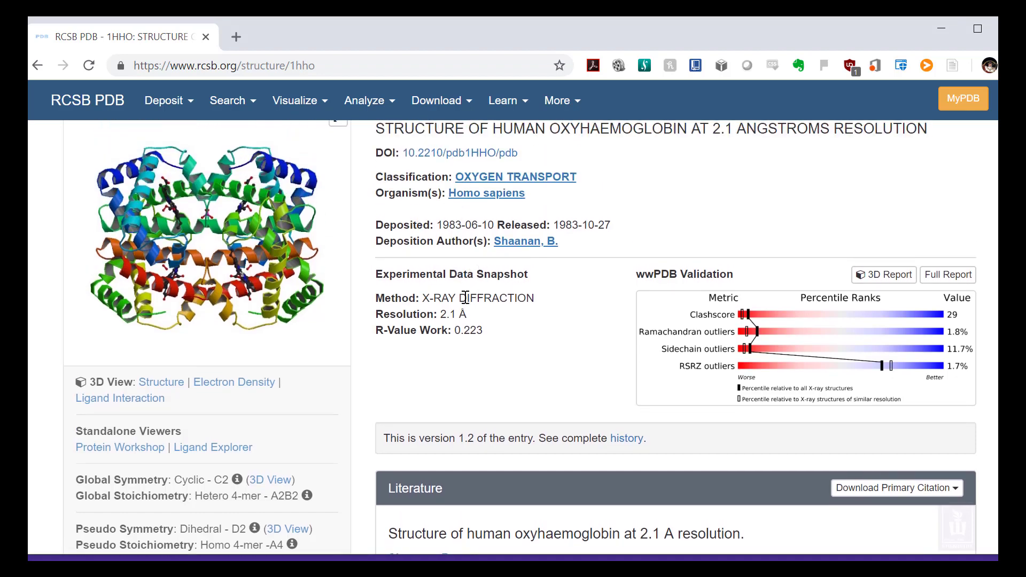
pyautogui.scroll(-3, 570, 347)
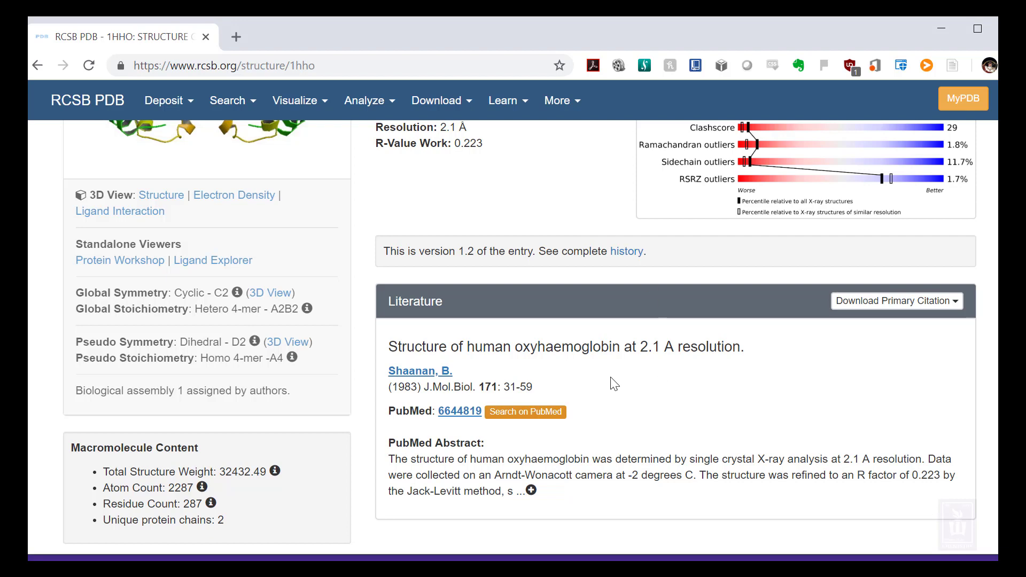
pyautogui.scroll(4, 556, 388)
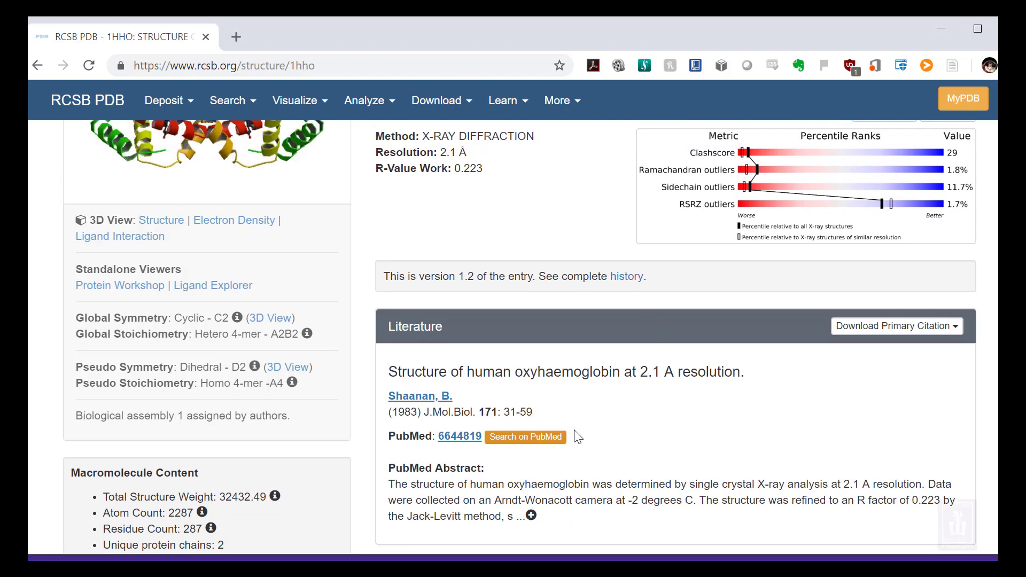
pyautogui.scroll(4, 541, 383)
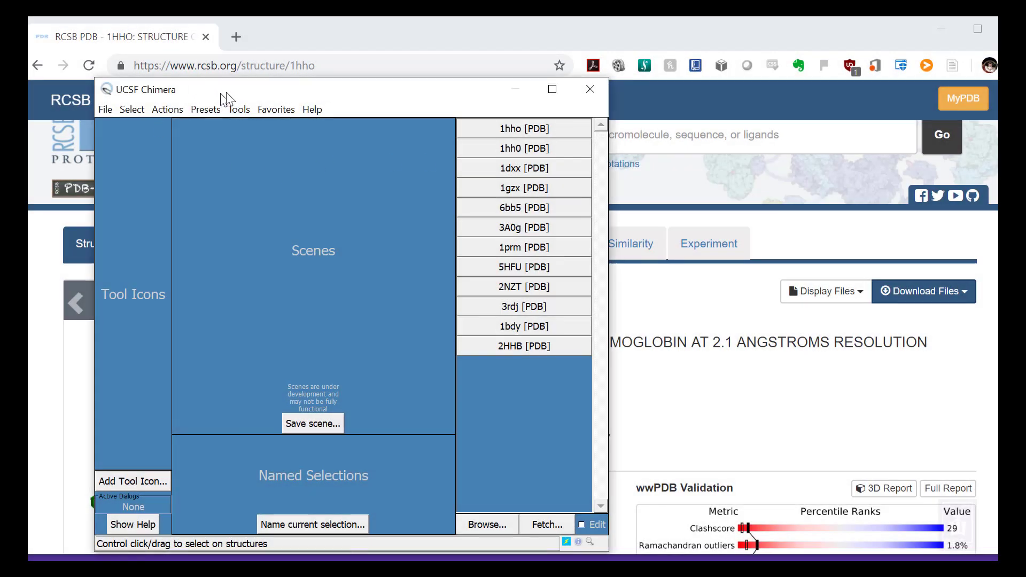
# Fetch PDB entry 1hho into Chimera using File > Fetch by ID
pyautogui.moveTo(219, 96); pyautogui.dragTo(263, 65)
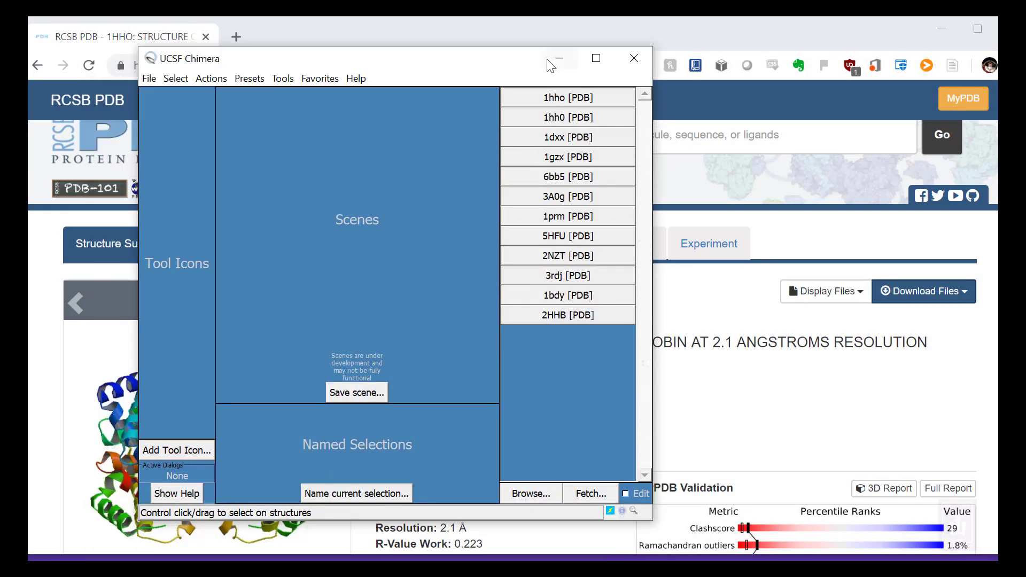
pyautogui.click(155, 79)
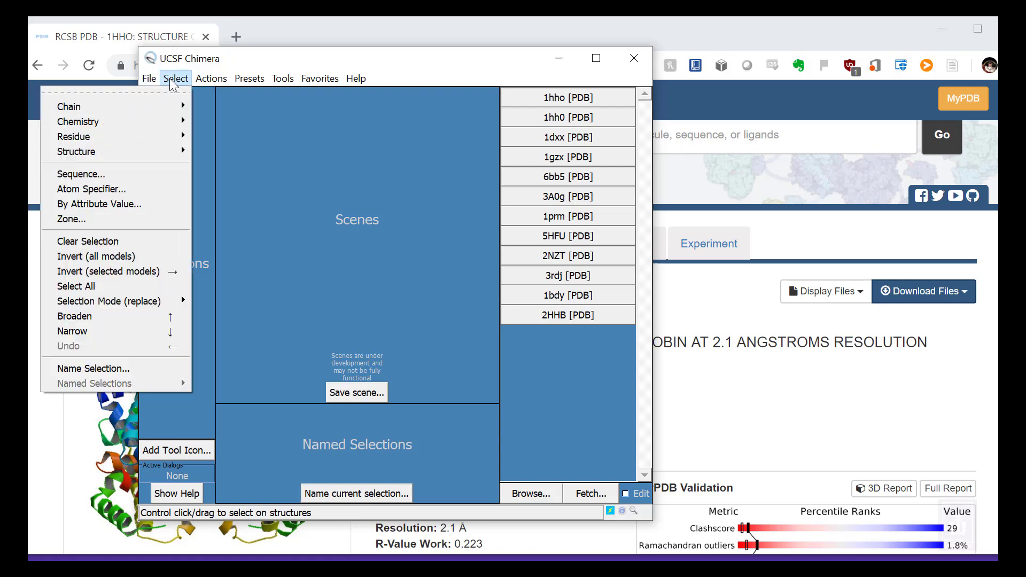
pyautogui.moveTo(149, 78)
pyautogui.click(108, 119)
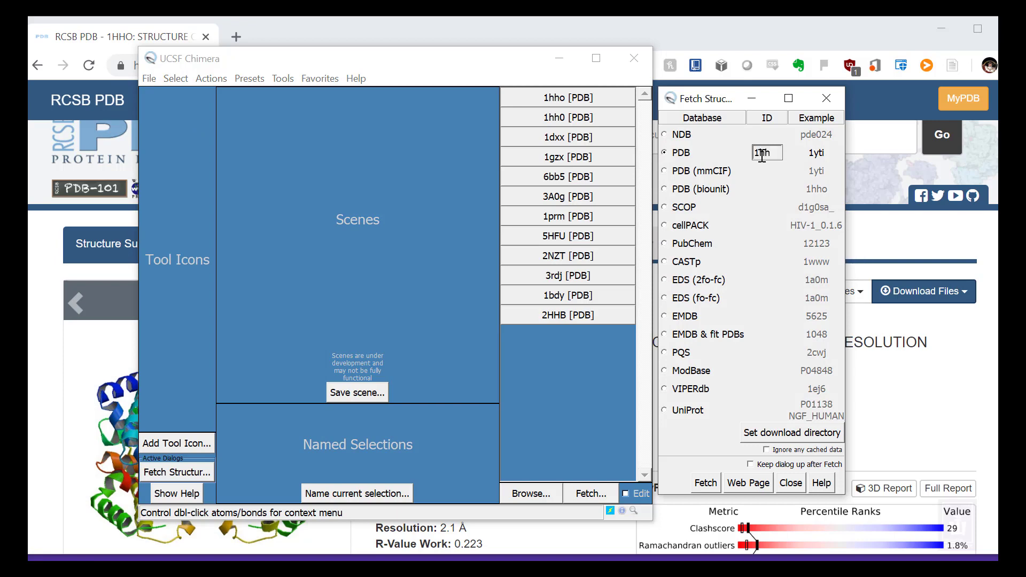
pyautogui.write('1hho')
pyautogui.press('Return')
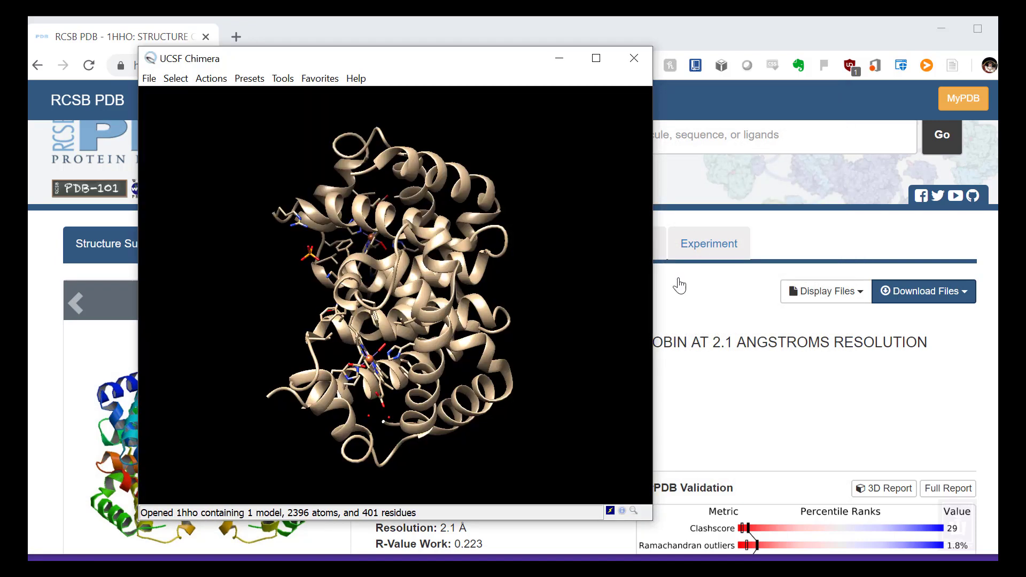
pyautogui.scroll(-5, 496, 303)
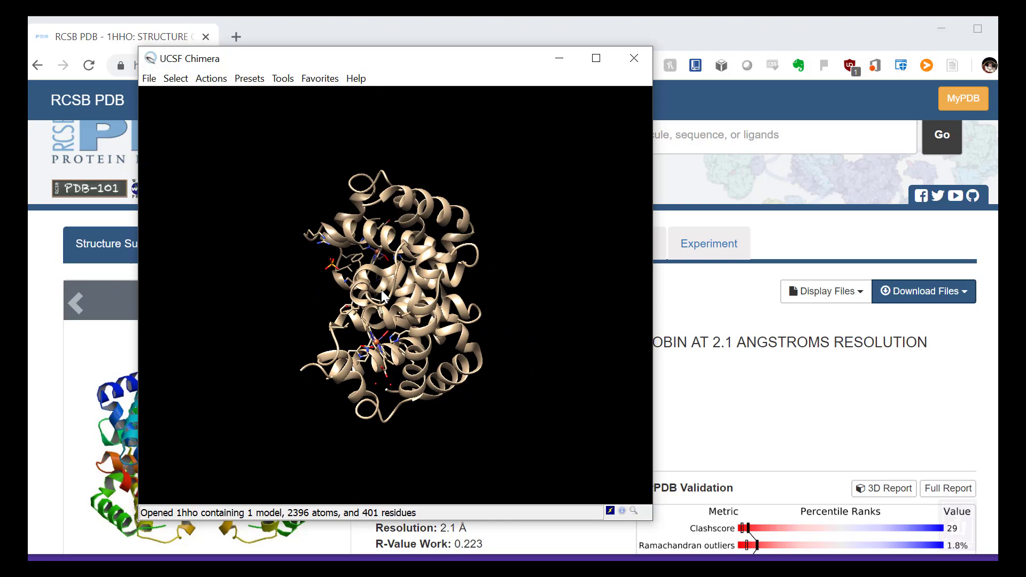
pyautogui.moveTo(392, 278); pyautogui.dragTo(328, 370)
pyautogui.moveTo(327, 370); pyautogui.dragTo(267, 265, button='right')
pyautogui.moveTo(278, 241); pyautogui.dragTo(262, 306)
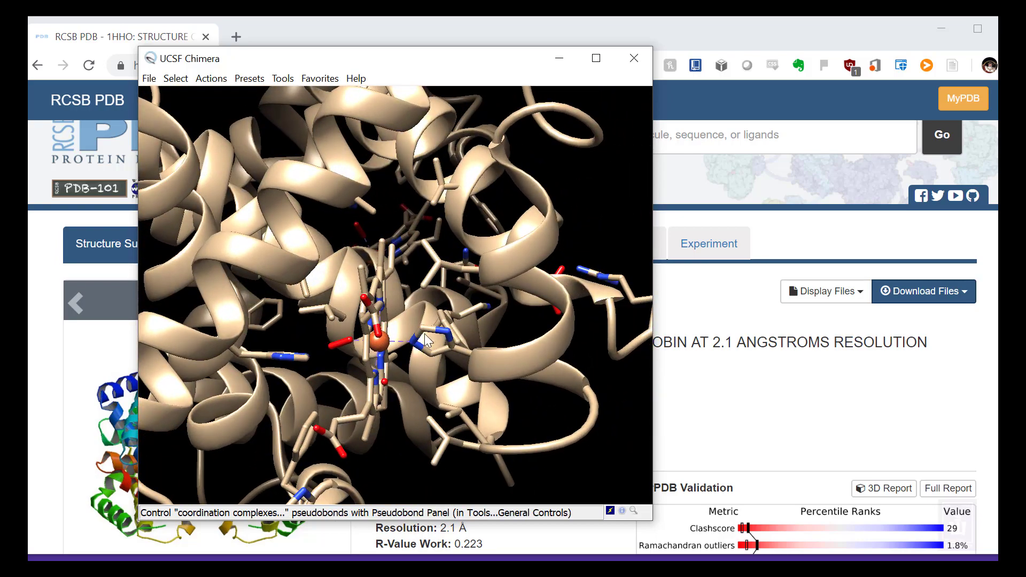
pyautogui.moveTo(302, 333); pyautogui.dragTo(397, 231)
pyautogui.moveTo(411, 292); pyautogui.dragTo(464, 187)
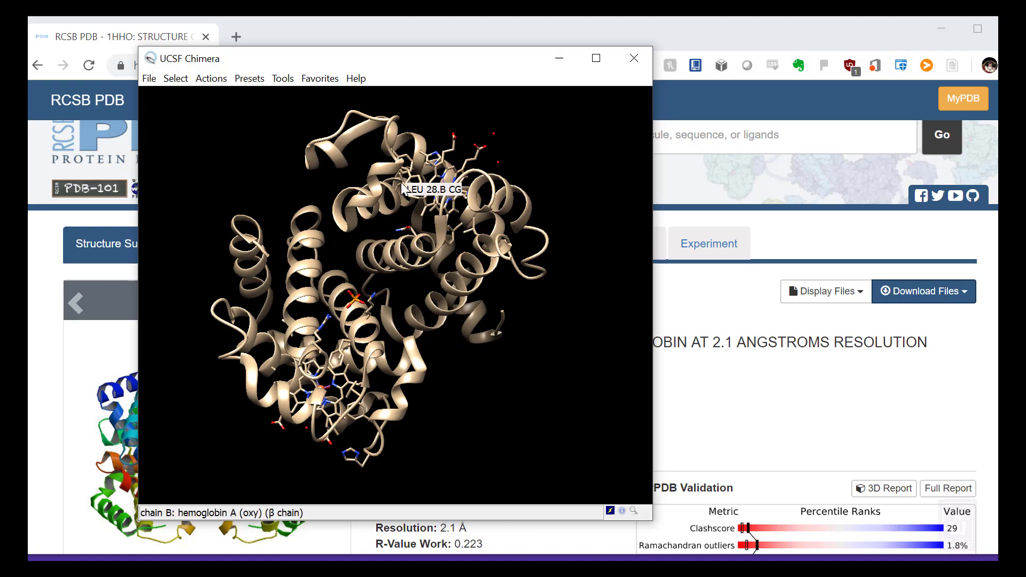
pyautogui.moveTo(486, 235); pyautogui.dragTo(349, 401)
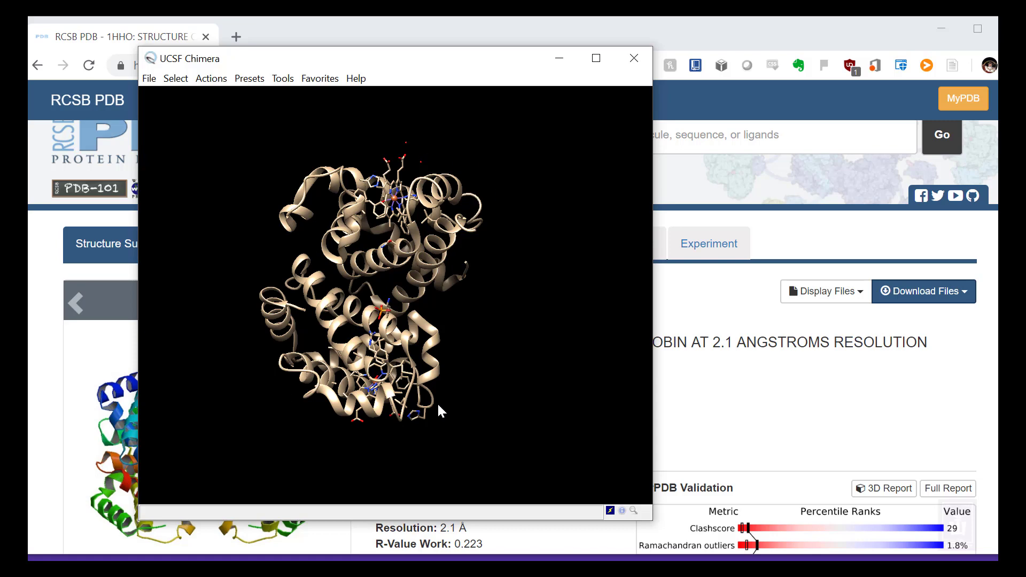
pyautogui.moveTo(371, 385); pyautogui.dragTo(401, 380)
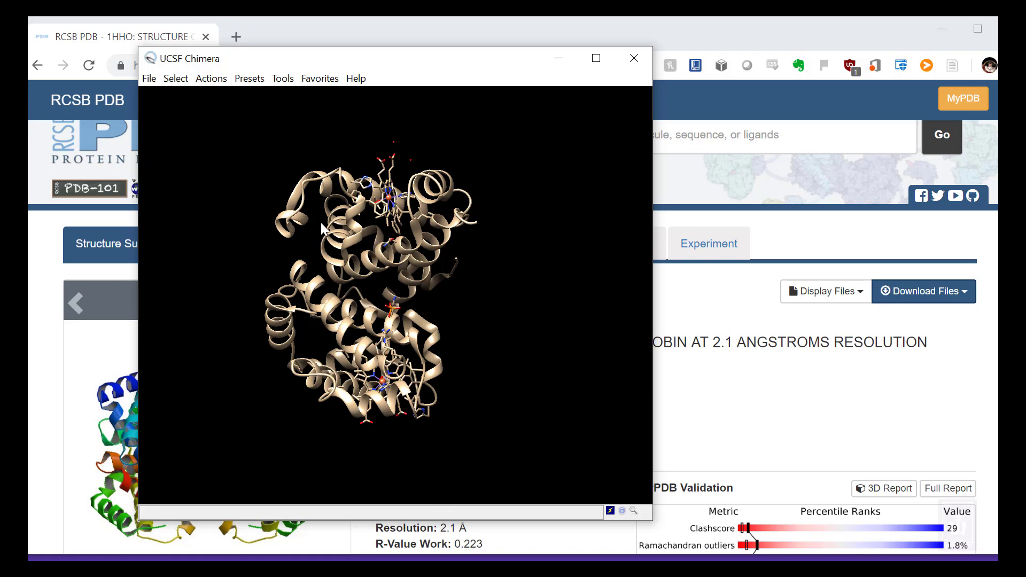
# Run the sym command from Chimera's Command Line to add the symmetry copy
pyautogui.click(284, 80)
pyautogui.moveTo(281, 106)
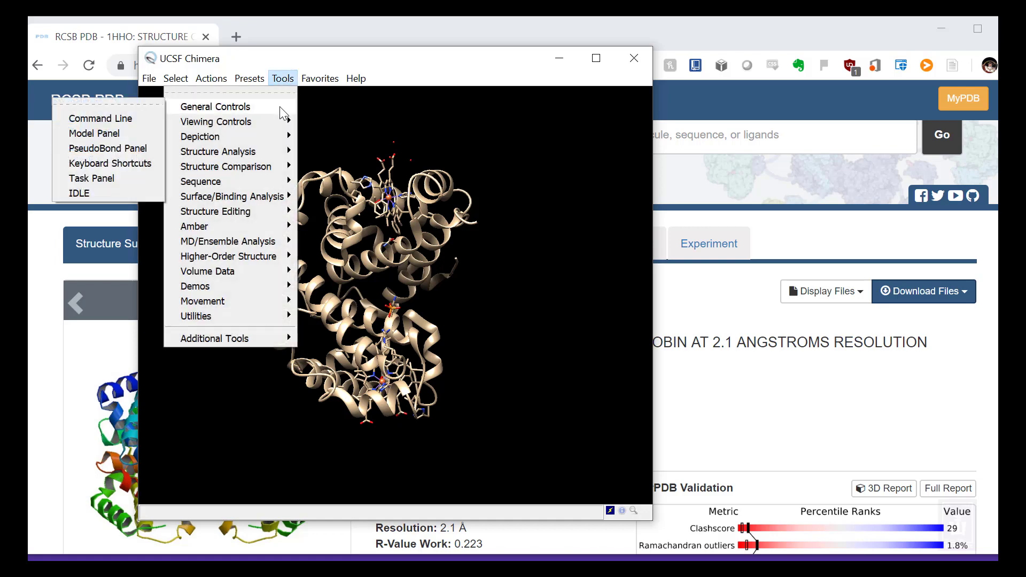
pyautogui.click(100, 118)
pyautogui.press('End')
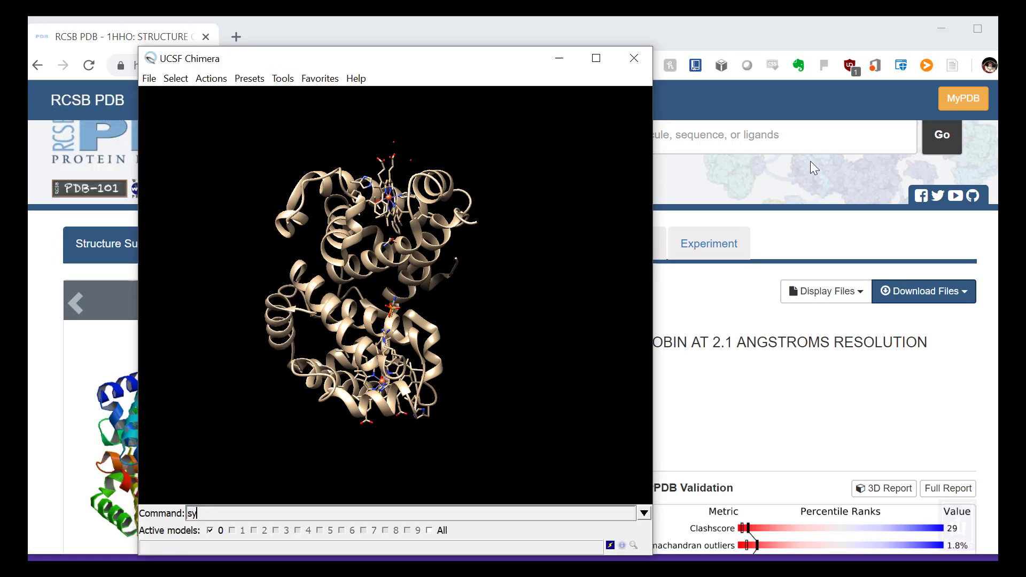
pyautogui.press('Return')
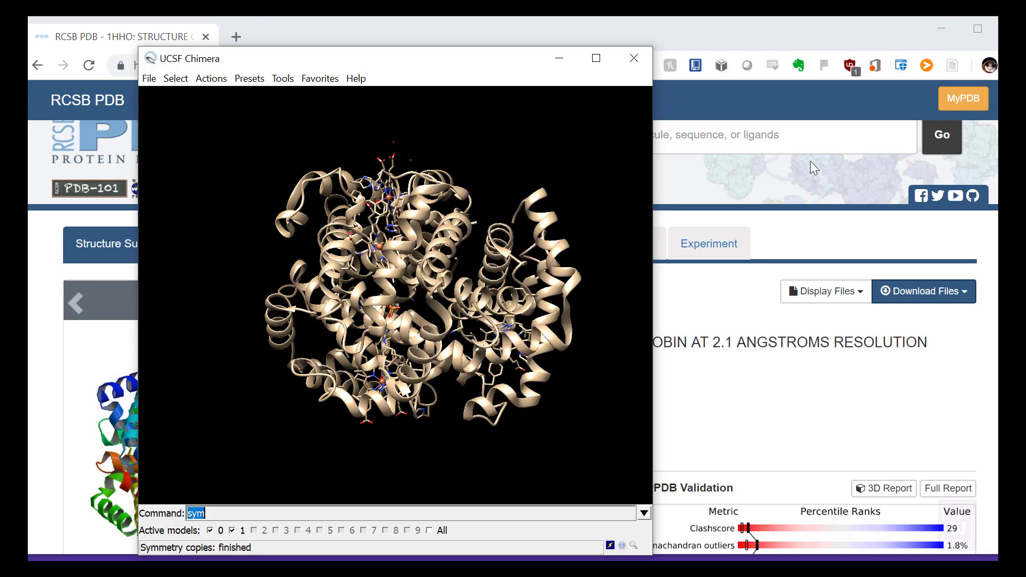
# Rotate and zoom the view to inspect the assembled tetramer and its hemes
pyautogui.moveTo(443, 393); pyautogui.dragTo(385, 205)
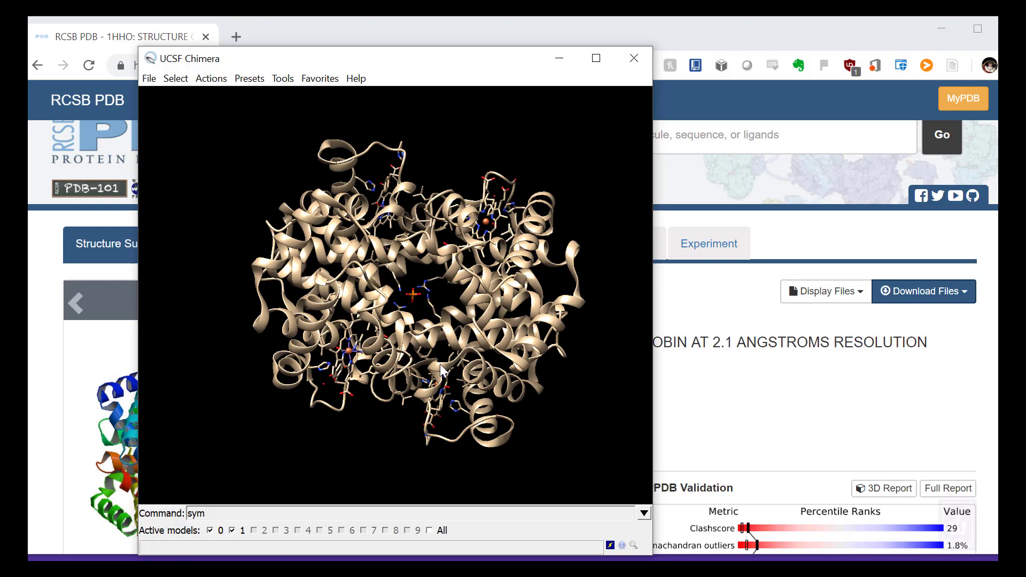
pyautogui.scroll(6, 440, 364)
pyautogui.moveTo(448, 323); pyautogui.dragTo(459, 303)
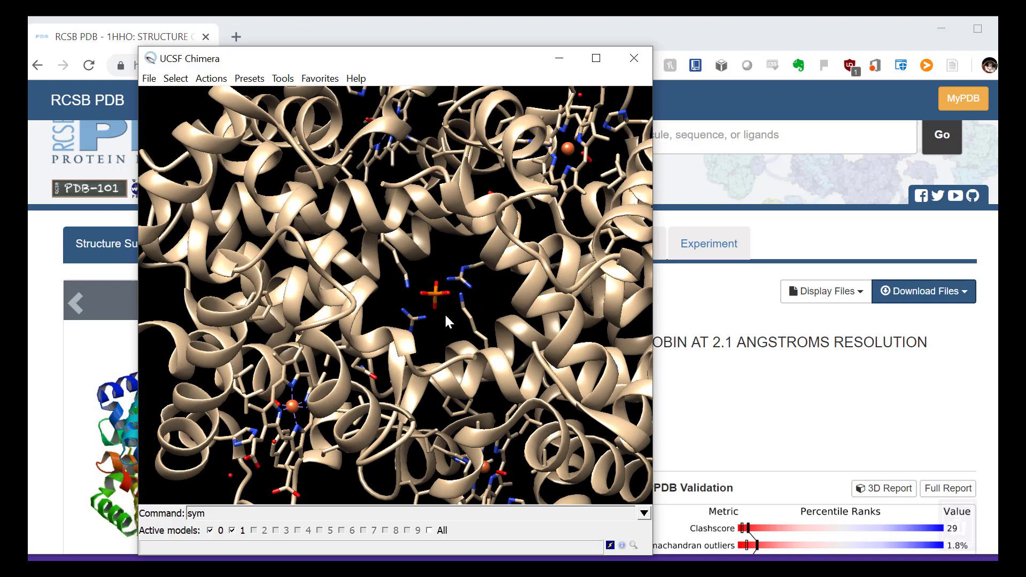
pyautogui.scroll(-6, 471, 294)
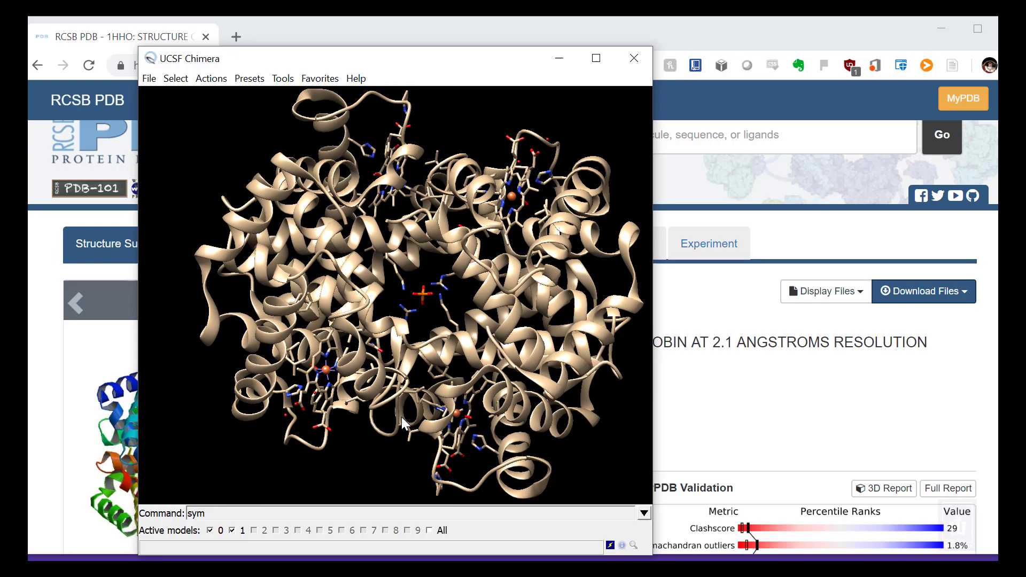
pyautogui.scroll(-3, 527, 327)
pyautogui.moveTo(527, 327); pyautogui.dragTo(406, 392)
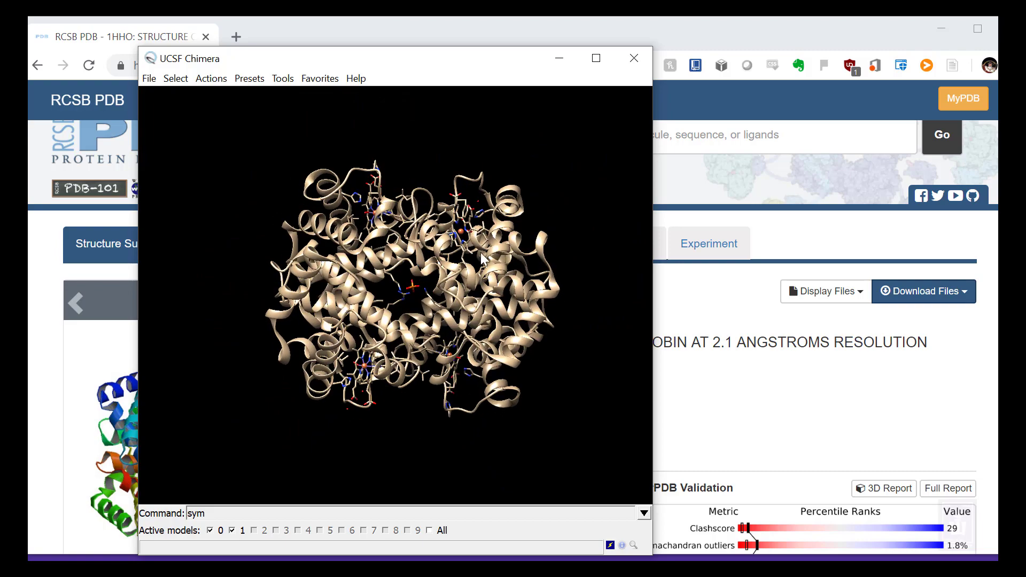
pyautogui.moveTo(482, 260); pyautogui.dragTo(367, 204)
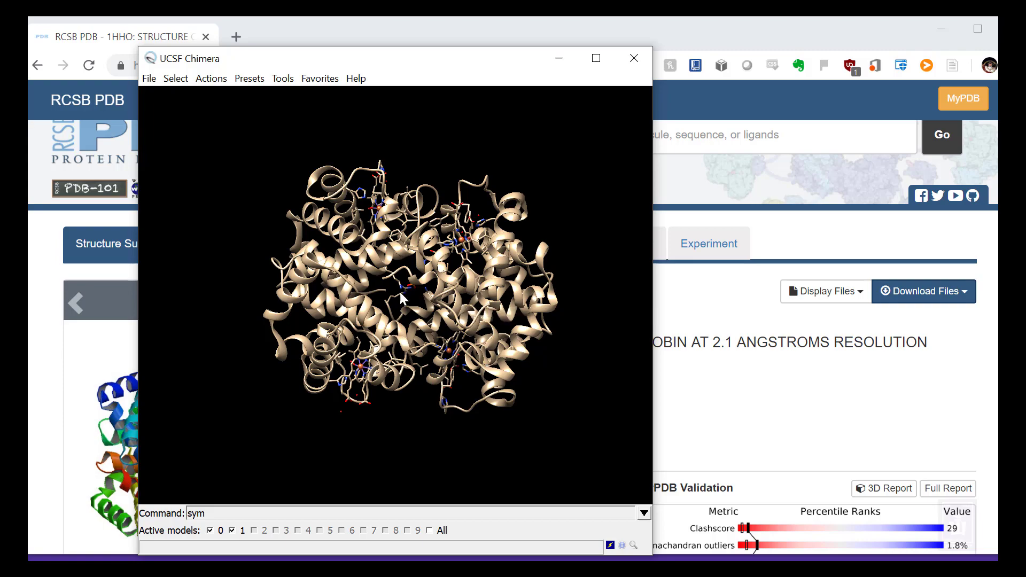
pyautogui.moveTo(395, 300); pyautogui.dragTo(360, 478, button='right')
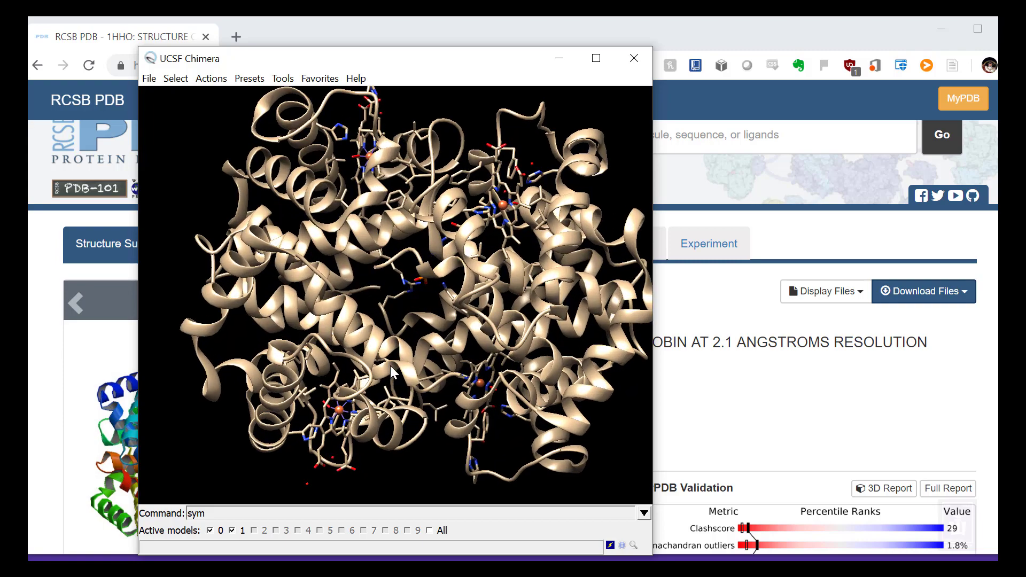
pyautogui.moveTo(391, 366); pyautogui.dragTo(427, 315, button='right')
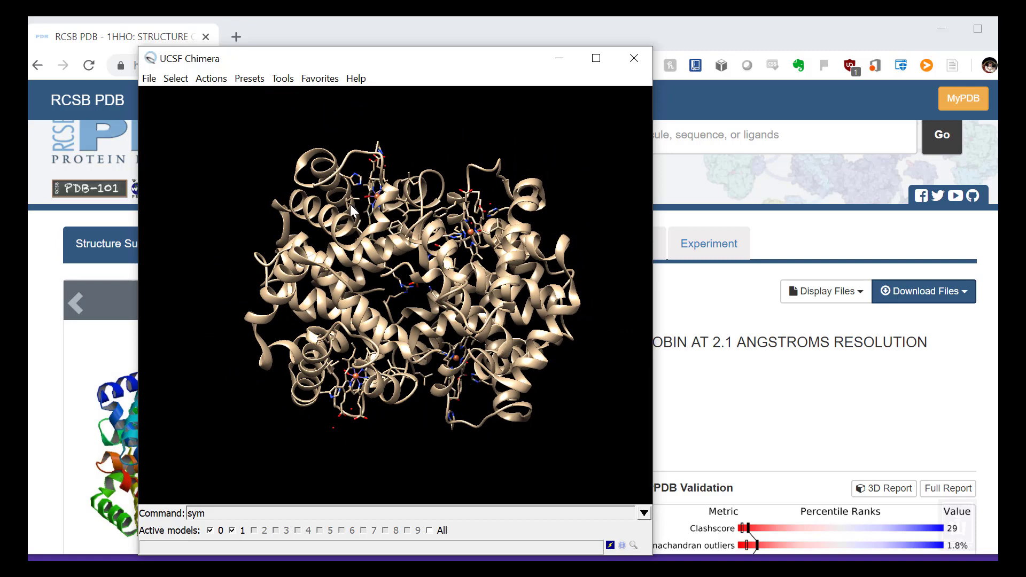
# Show the molecular surface over the hemoglobin via Actions > Surface > show
pyautogui.click(176, 79)
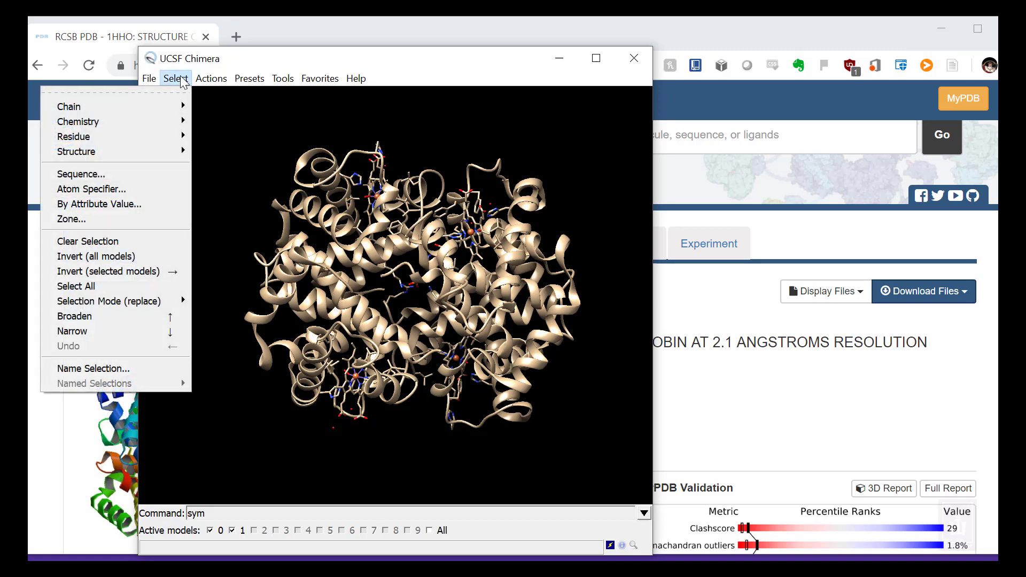
pyautogui.moveTo(211, 138)
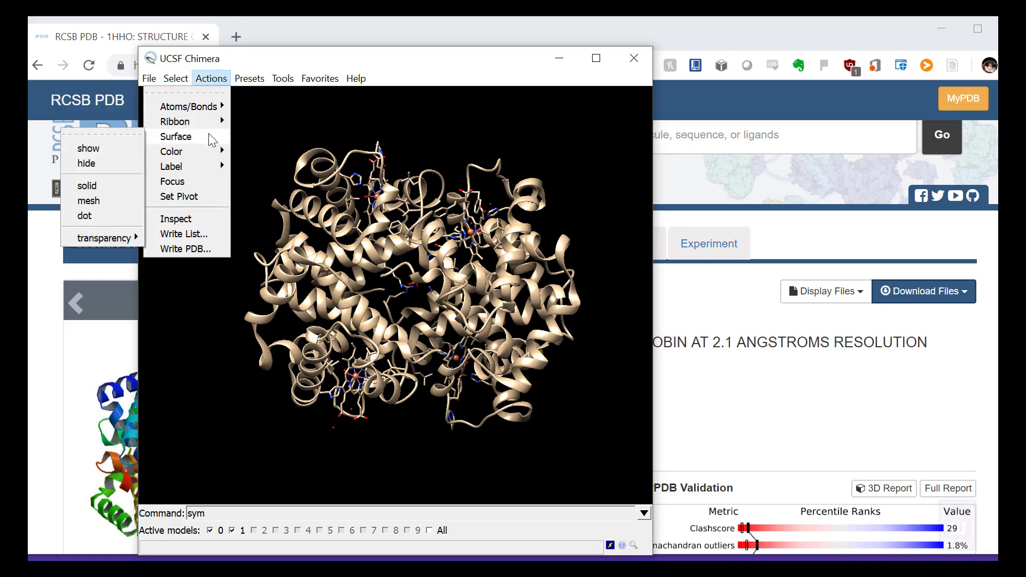
pyautogui.click(107, 151)
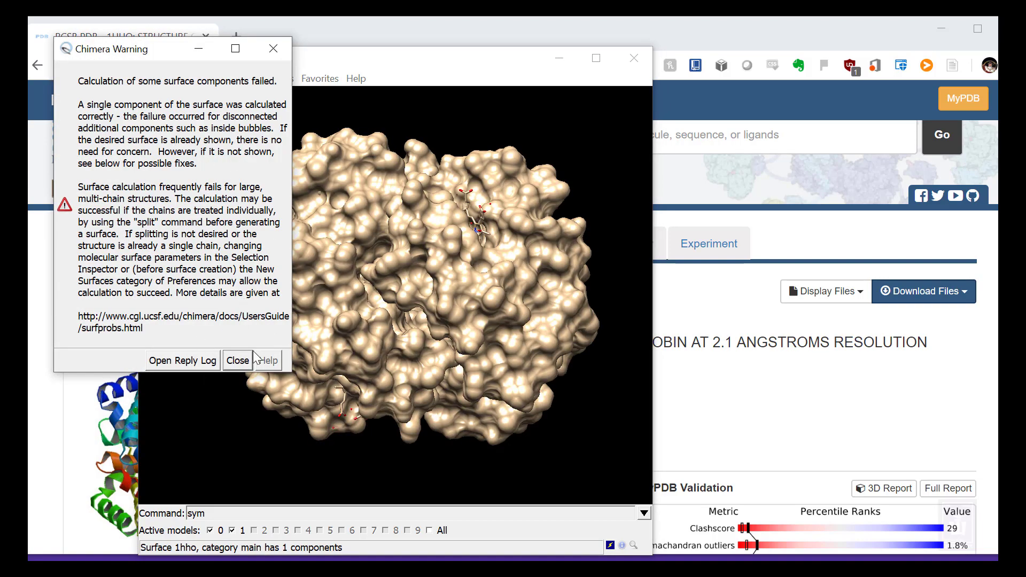
pyautogui.click(238, 361)
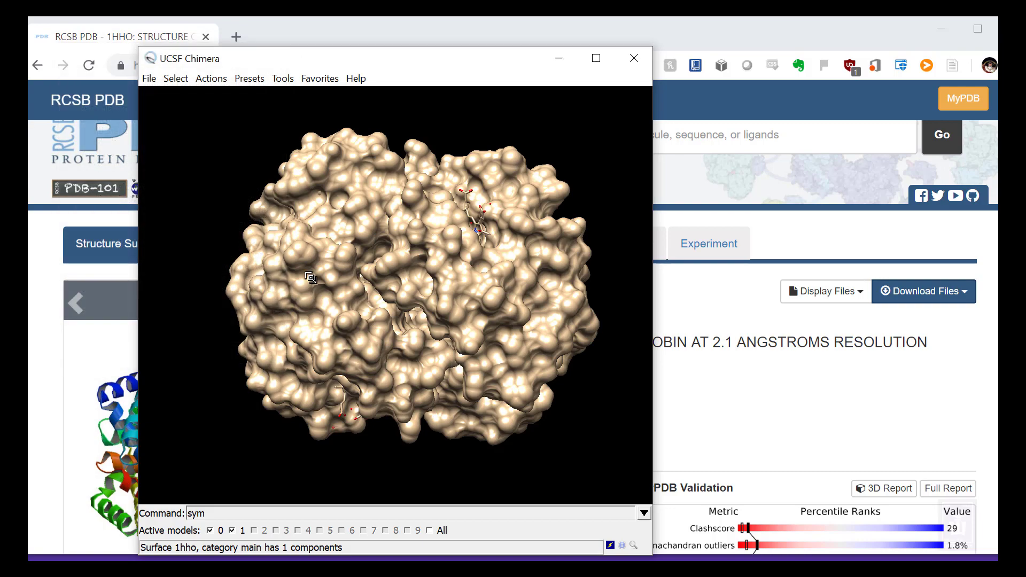
pyautogui.scroll(3, 385, 267)
pyautogui.scroll(-3, 427, 206)
pyautogui.moveTo(426, 206); pyautogui.dragTo(438, 345)
pyautogui.moveTo(471, 264); pyautogui.dragTo(367, 291)
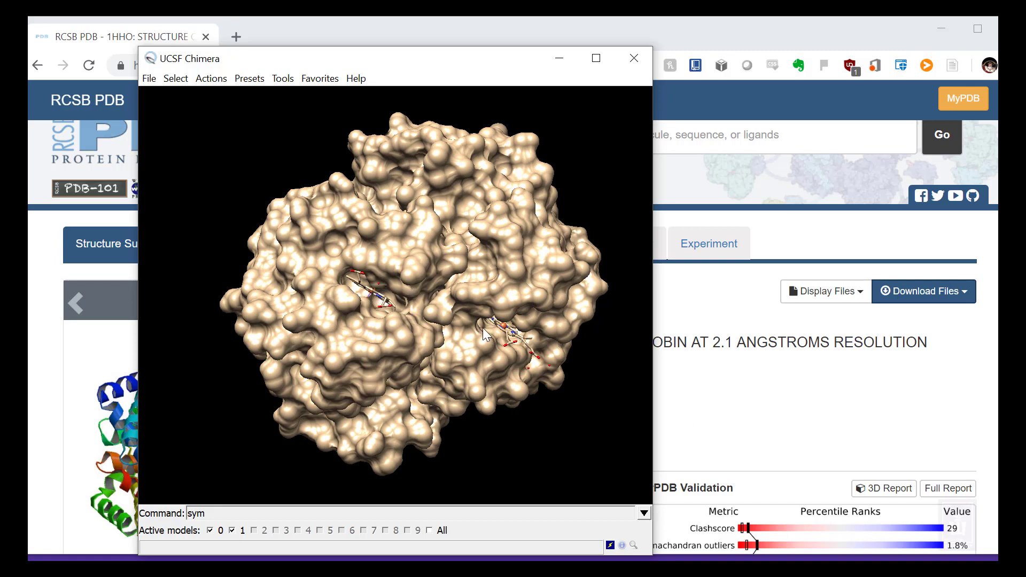
pyautogui.moveTo(374, 300)
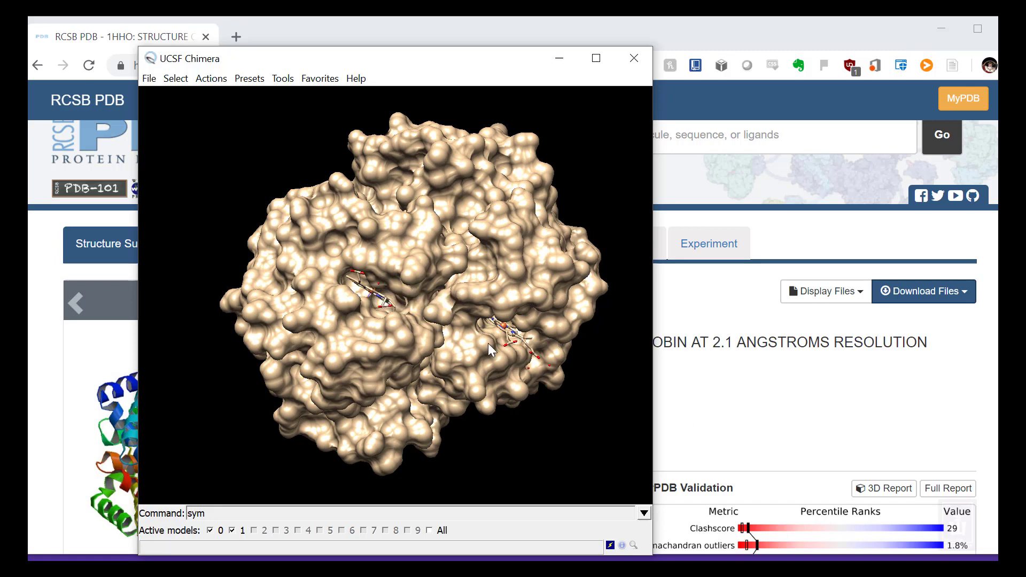
pyautogui.moveTo(409, 288); pyautogui.dragTo(363, 288)
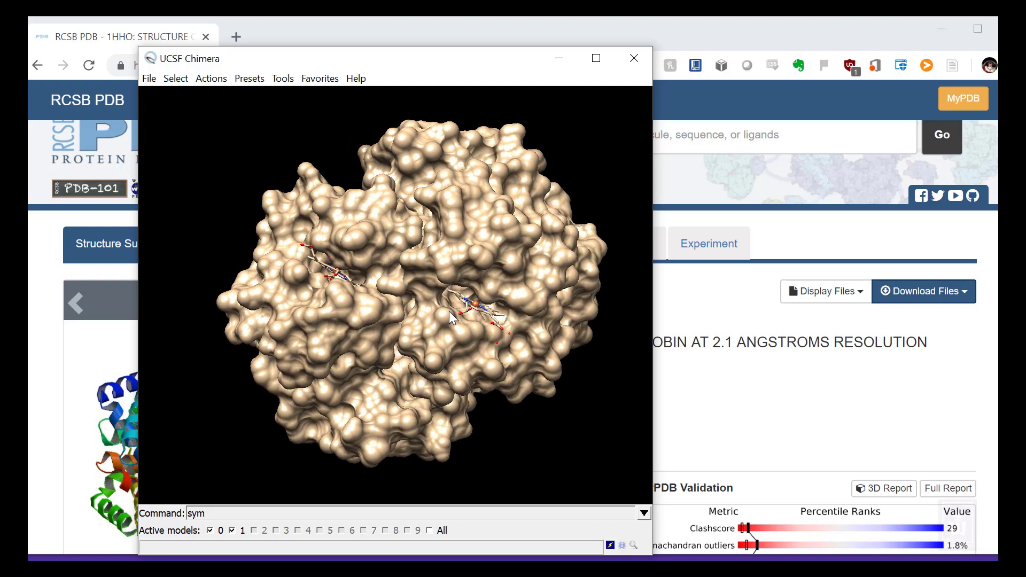
pyautogui.moveTo(418, 216); pyautogui.dragTo(449, 188)
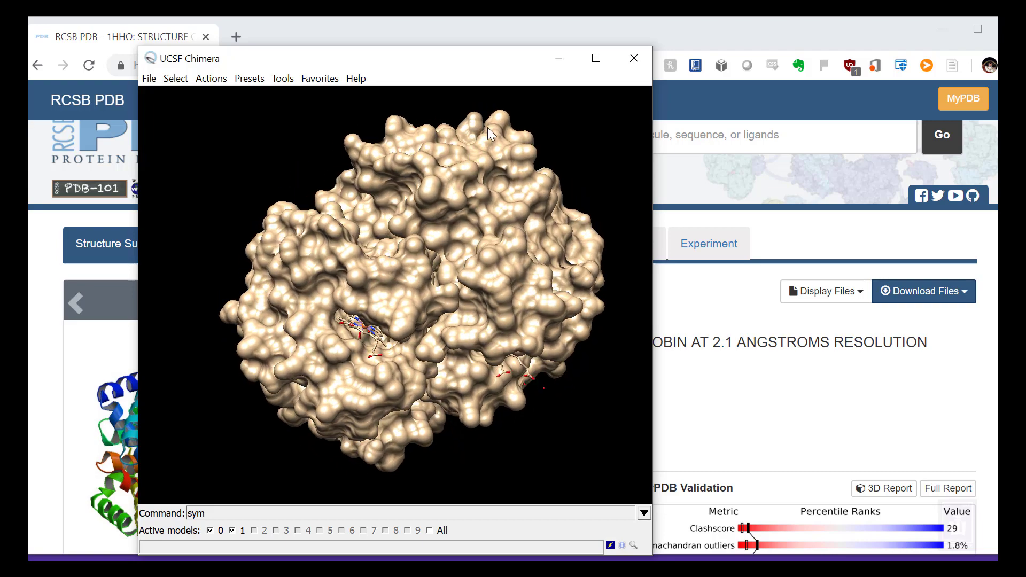
pyautogui.moveTo(488, 127); pyautogui.dragTo(329, 235)
pyautogui.moveTo(329, 234); pyautogui.dragTo(369, 278, button='right')
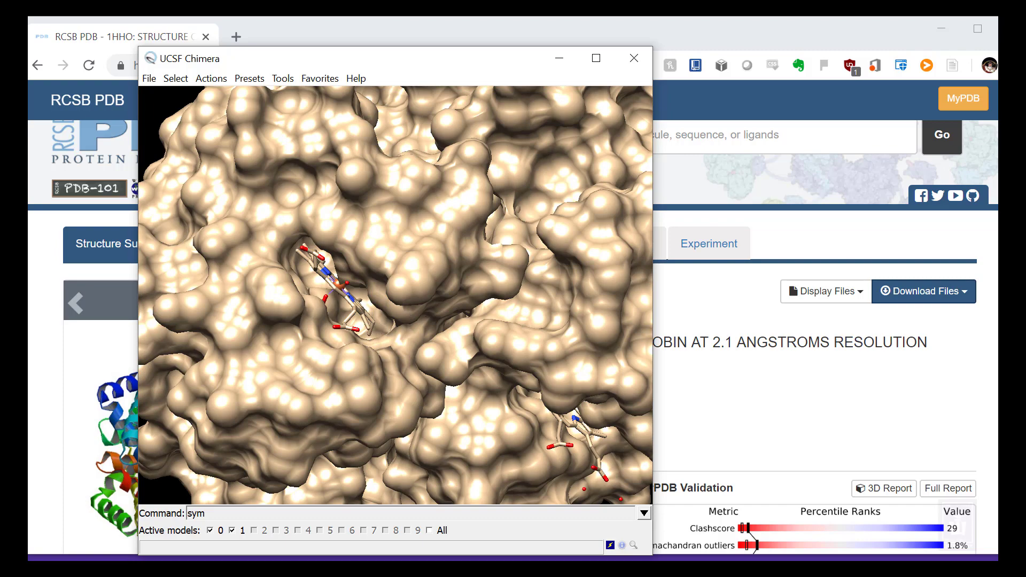
pyautogui.moveTo(530, 217)
pyautogui.mouseDown(button='right')
pyautogui.moveTo(519, 296)
pyautogui.moveTo(498, 249)
pyautogui.moveTo(428, 291)
pyautogui.moveTo(538, 222)
pyautogui.mouseUp(button='right')
pyautogui.moveTo(538, 223); pyautogui.dragTo(457, 245)
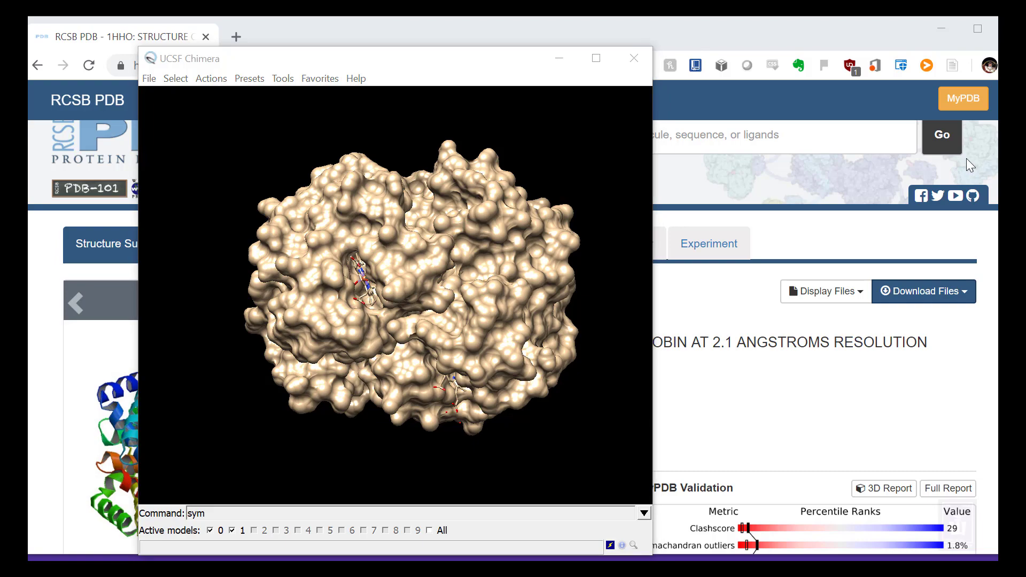
pyautogui.scroll(5, 369, 298)
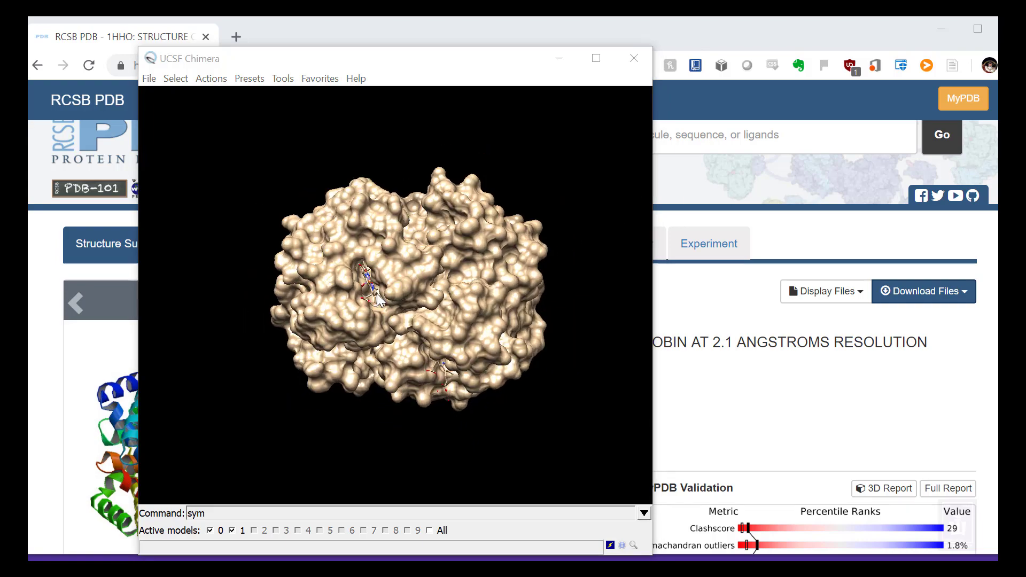
pyautogui.click(311, 259)
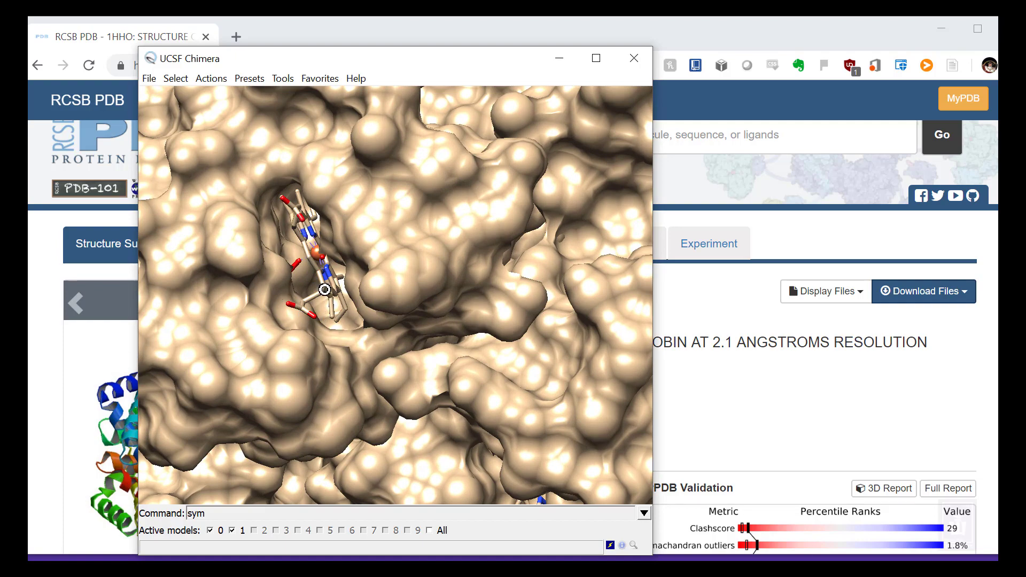
pyautogui.moveTo(326, 274); pyautogui.dragTo(357, 240)
pyautogui.scroll(-3, 440, 291)
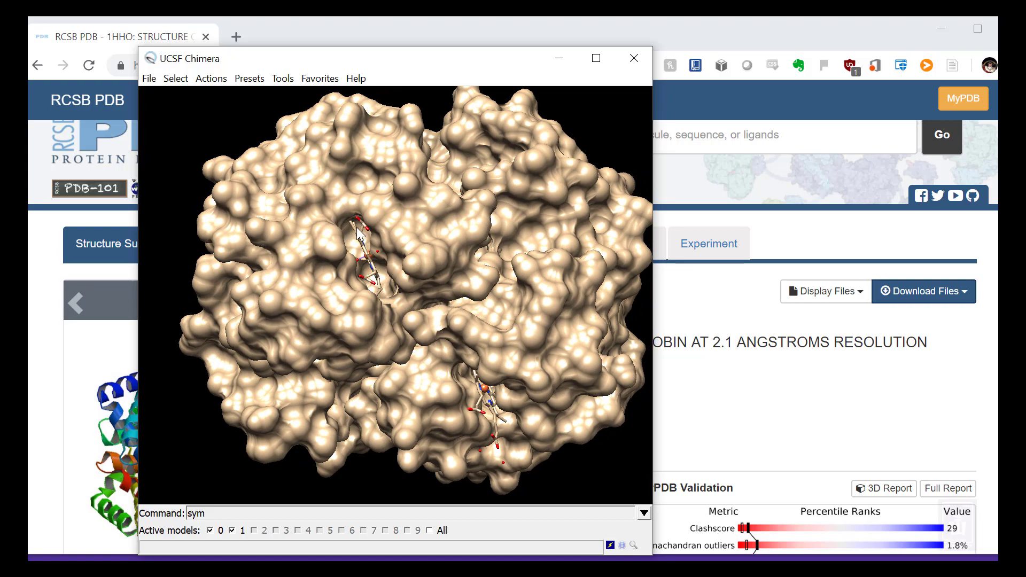
pyautogui.scroll(8, 381, 286)
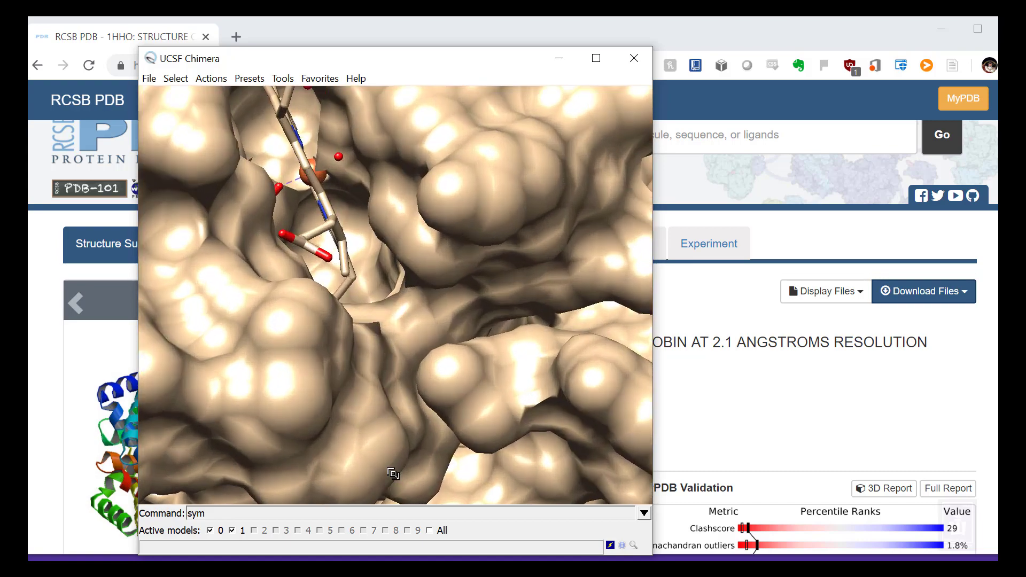
pyautogui.moveTo(313, 177); pyautogui.dragTo(216, 238)
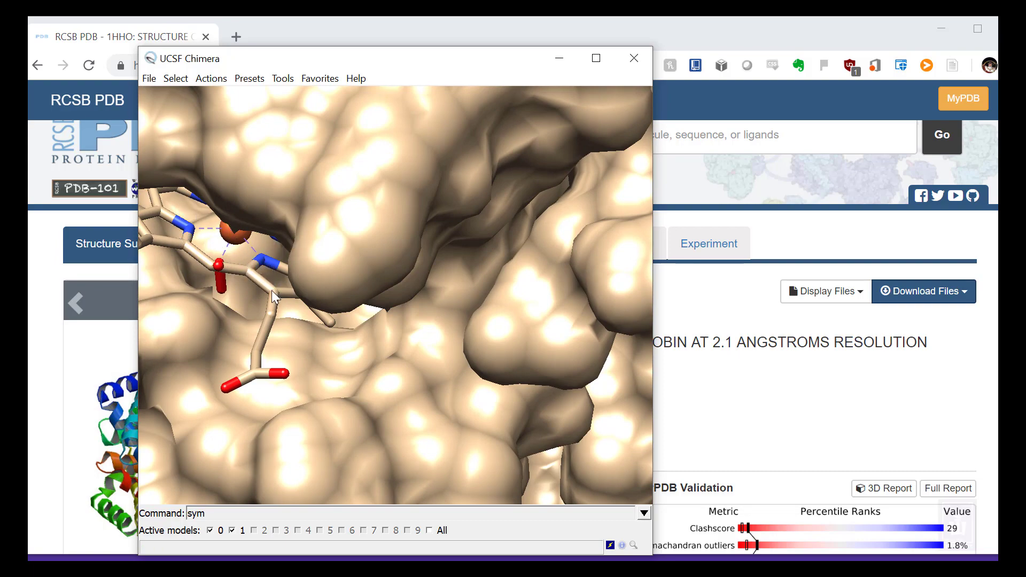
pyautogui.moveTo(271, 290); pyautogui.dragTo(322, 232)
pyautogui.moveTo(369, 297); pyautogui.dragTo(289, 127, button='right')
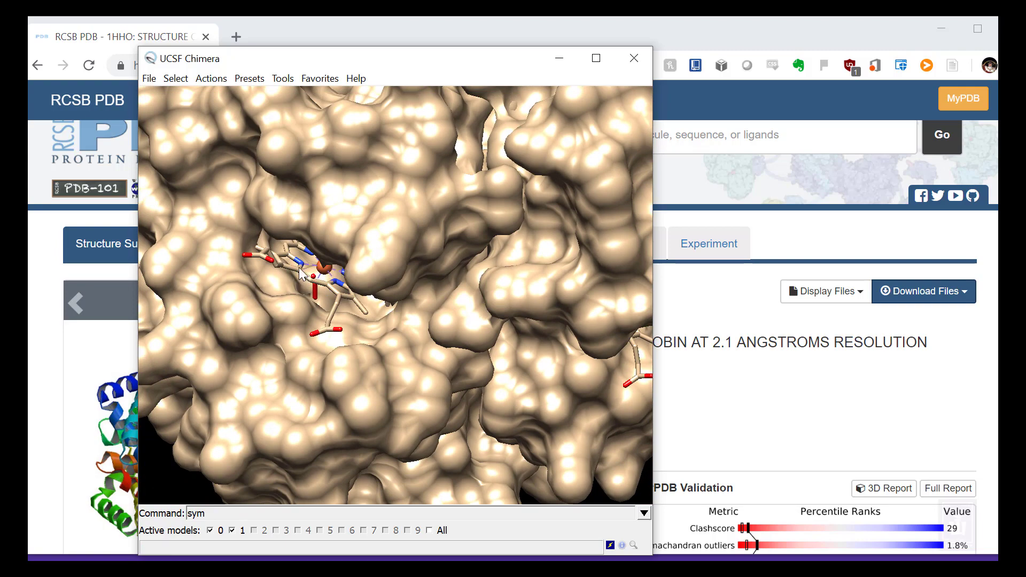
pyautogui.moveTo(364, 290); pyautogui.dragTo(439, 258)
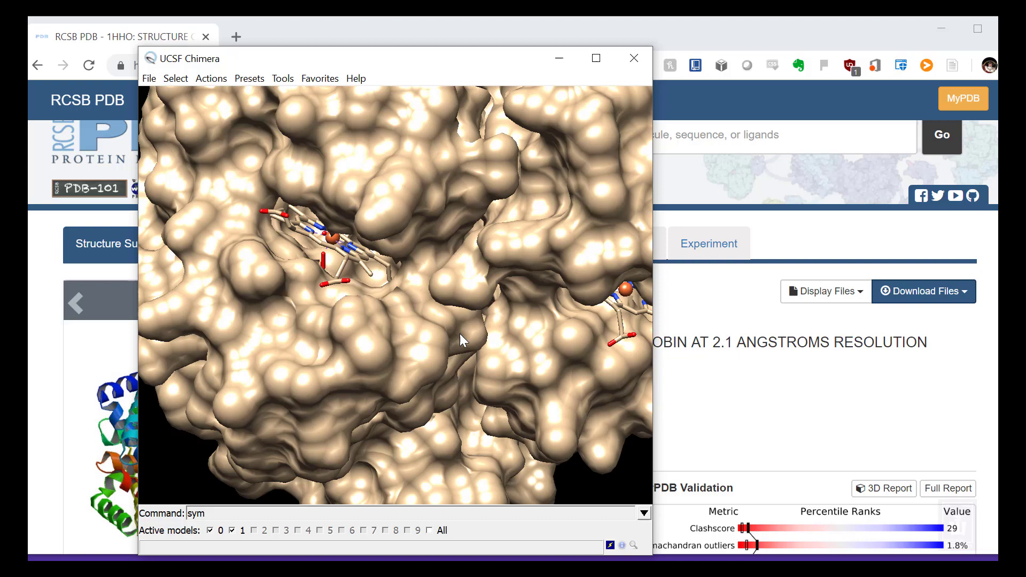
# Select all HEM residues and rotate to bring both hemes into view
pyautogui.scroll(-5, 463, 340)
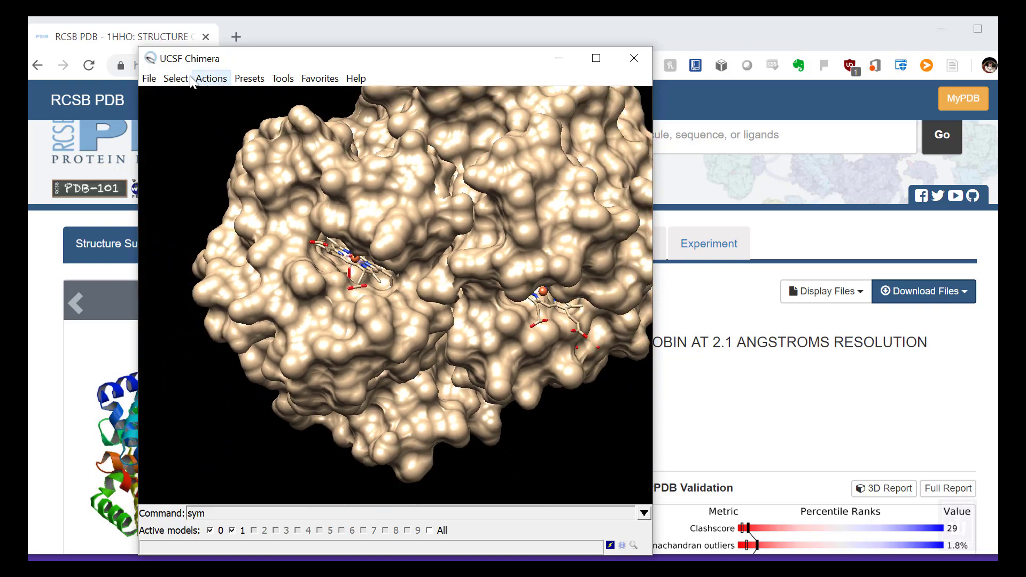
pyautogui.click(176, 79)
pyautogui.moveTo(145, 136)
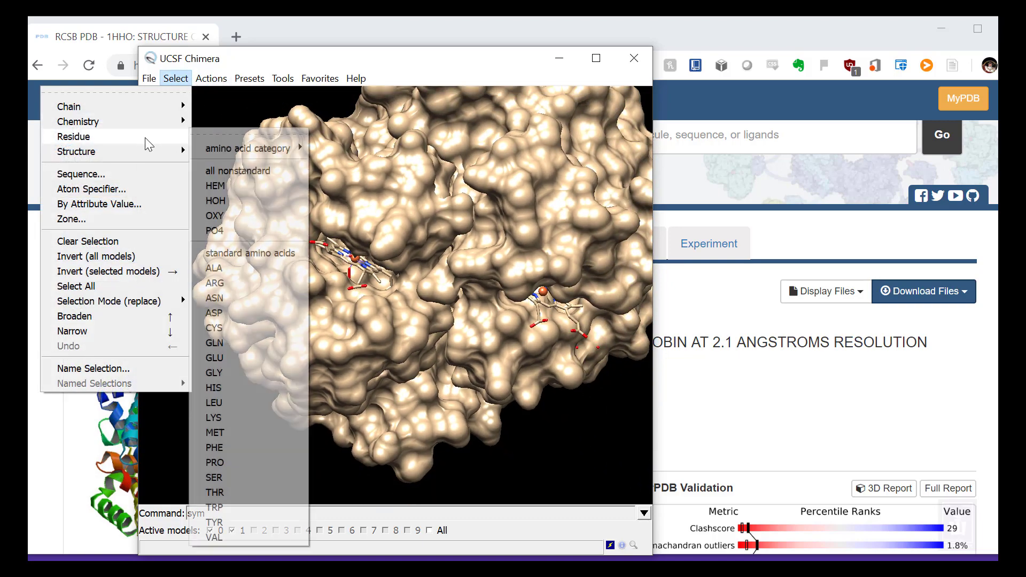
pyautogui.click(233, 188)
pyautogui.moveTo(557, 379); pyautogui.dragTo(579, 415)
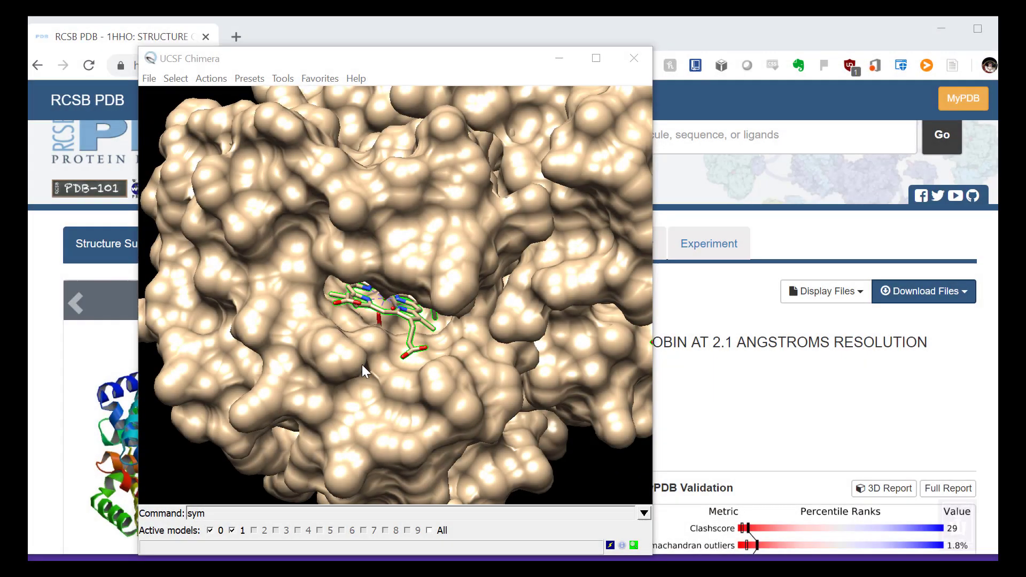
pyautogui.moveTo(421, 339); pyautogui.dragTo(396, 295)
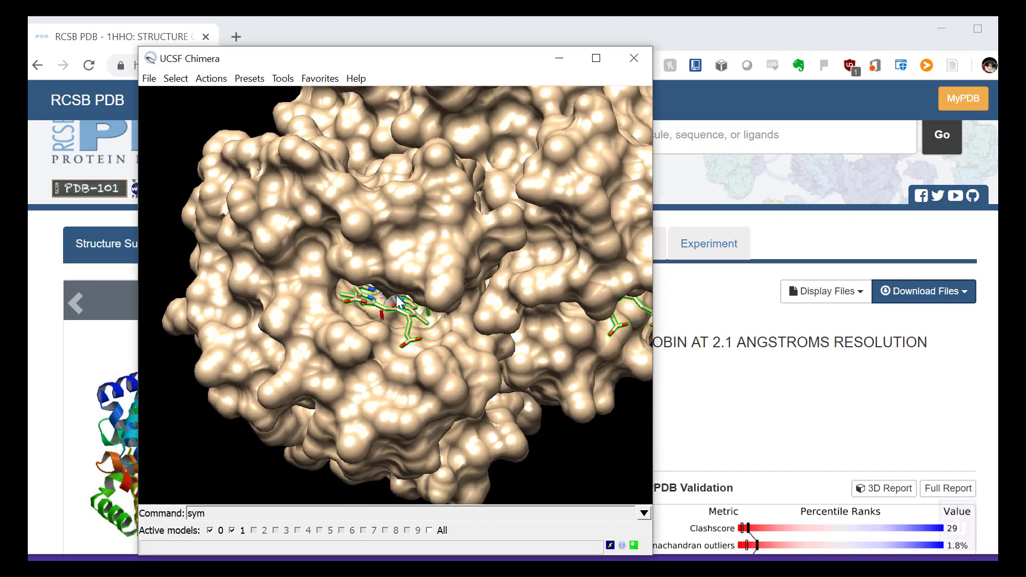
# Display the selected heme atoms as spheres via Actions > Atoms/Bonds > sphere
pyautogui.click(211, 79)
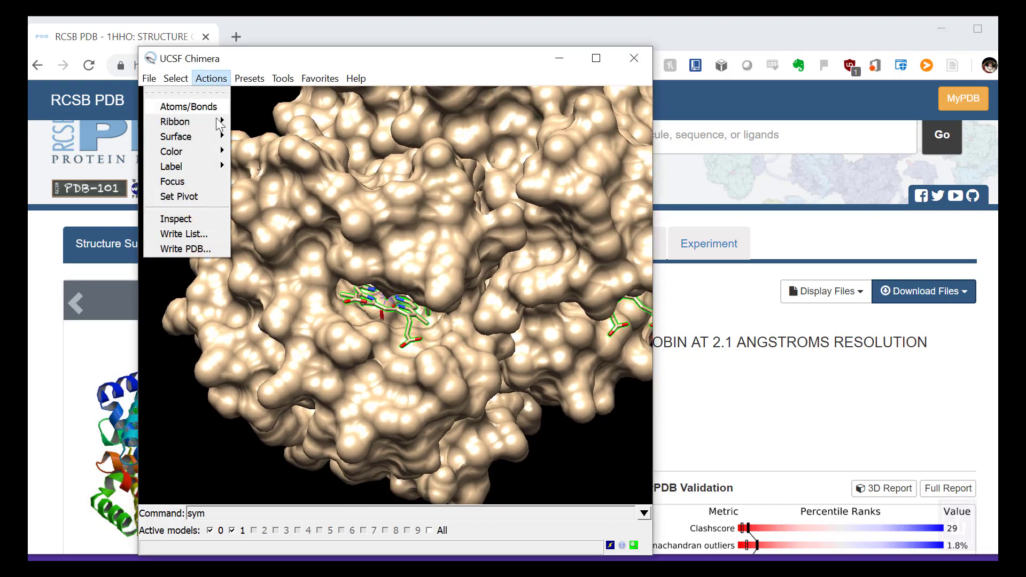
pyautogui.moveTo(214, 113)
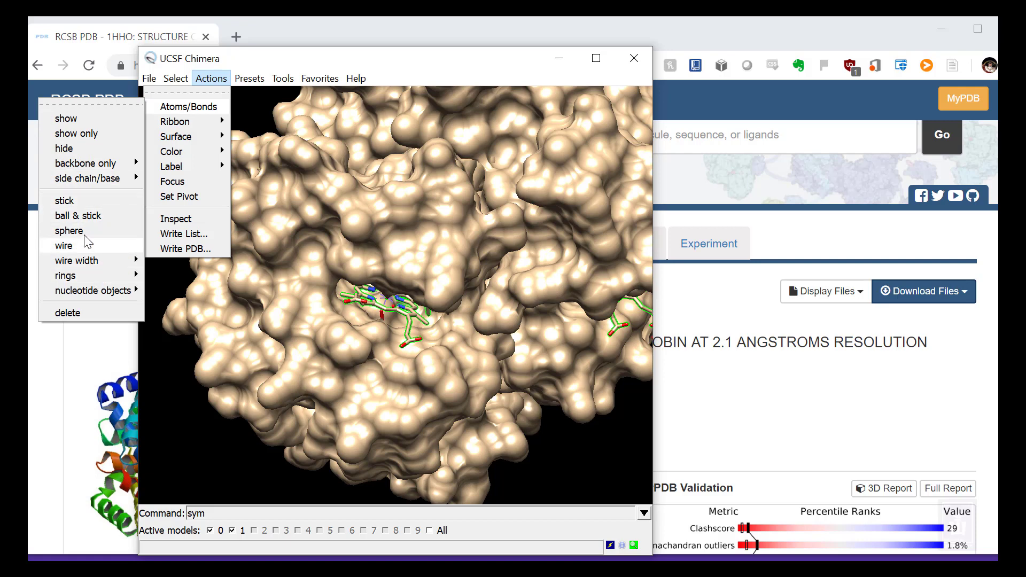
pyautogui.click(70, 230)
# Rotate and zoom around the heme spheres in their surface pockets, then zoom out
pyautogui.moveTo(459, 348); pyautogui.dragTo(532, 350)
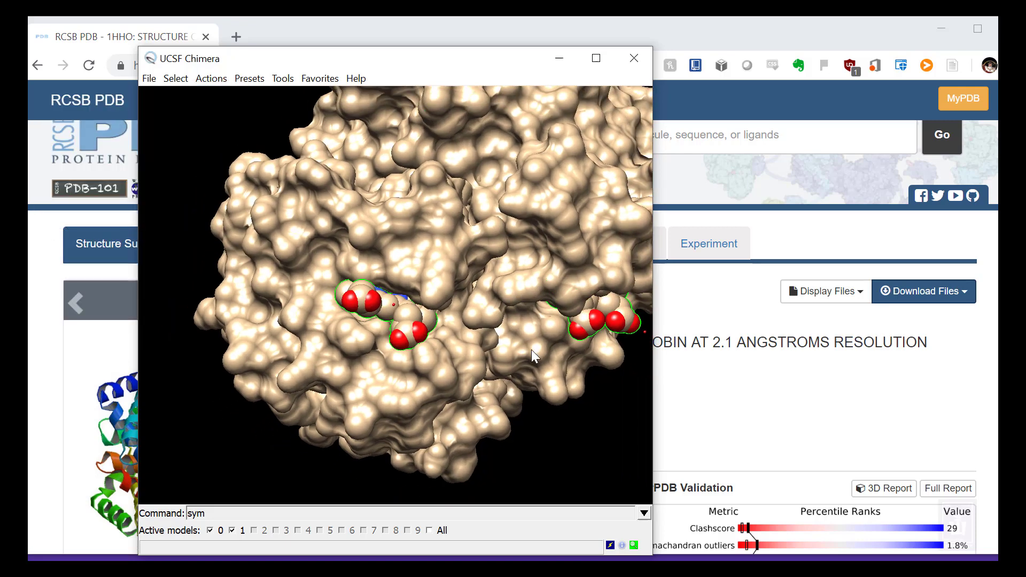
pyautogui.moveTo(503, 272); pyautogui.dragTo(466, 243)
pyautogui.moveTo(377, 272); pyautogui.dragTo(381, 246)
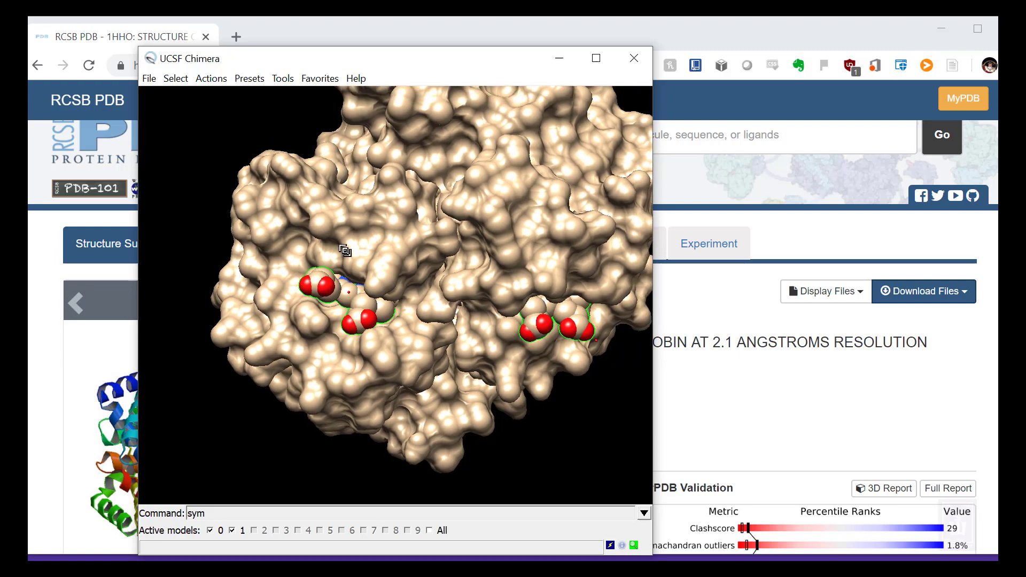
pyautogui.scroll(5, 350, 293)
pyautogui.moveTo(351, 293); pyautogui.dragTo(267, 277)
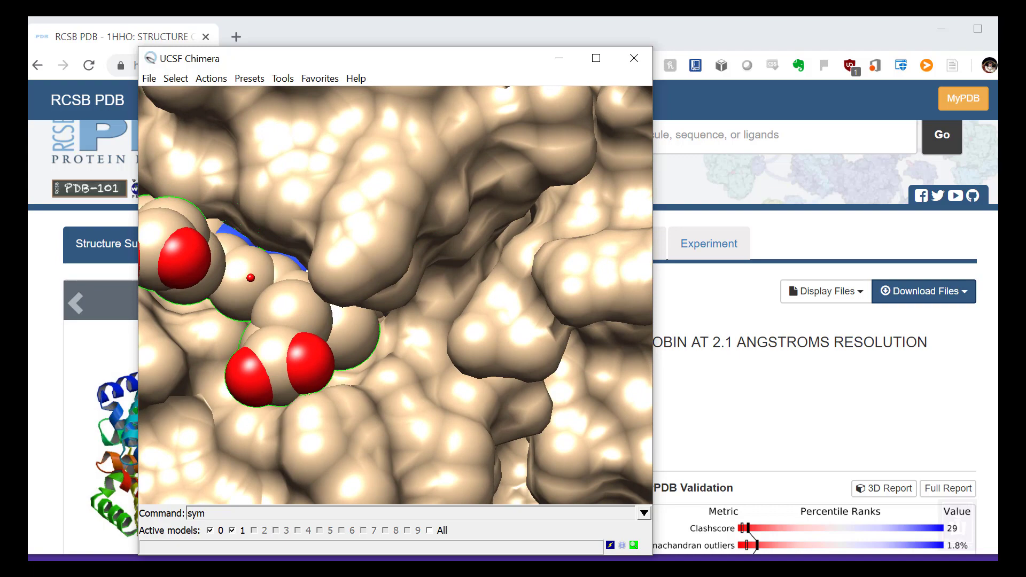
pyautogui.keyDown('ctrl'); pyautogui.click(251, 277); pyautogui.keyUp('ctrl')
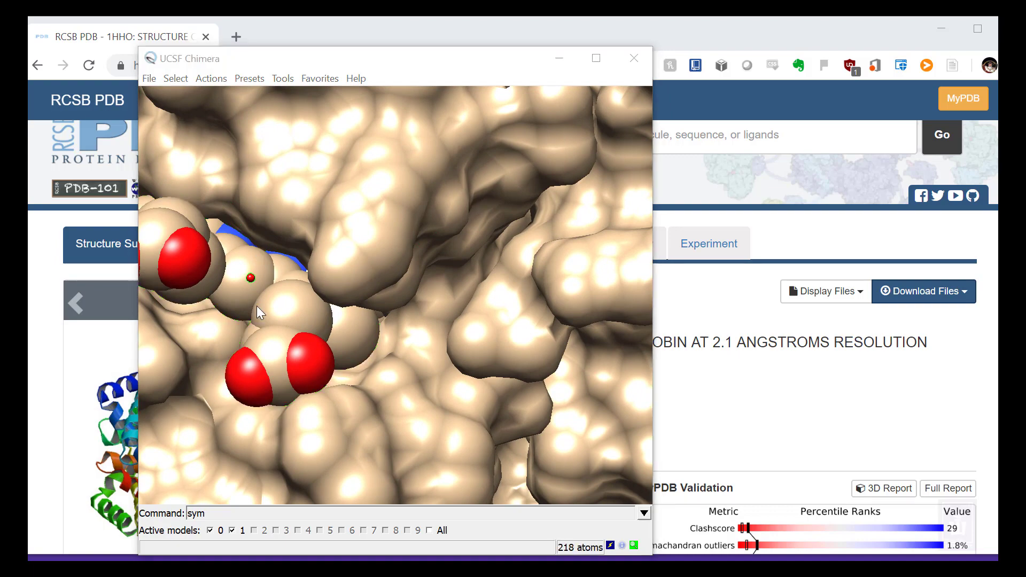
pyautogui.moveTo(411, 320); pyautogui.dragTo(275, 268)
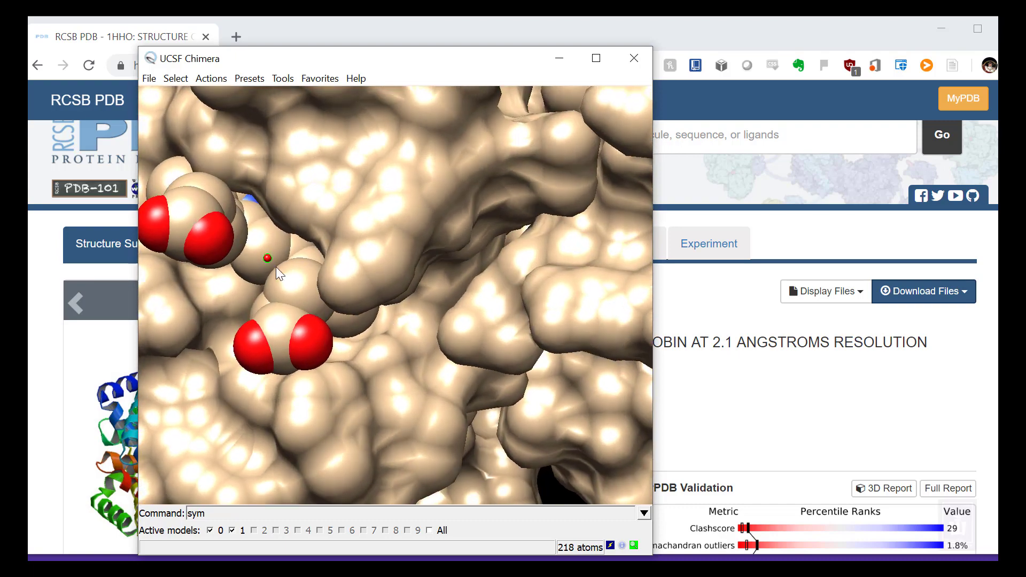
pyautogui.moveTo(442, 377); pyautogui.dragTo(488, 339)
pyautogui.moveTo(488, 339); pyautogui.dragTo(271, 140, button='right')
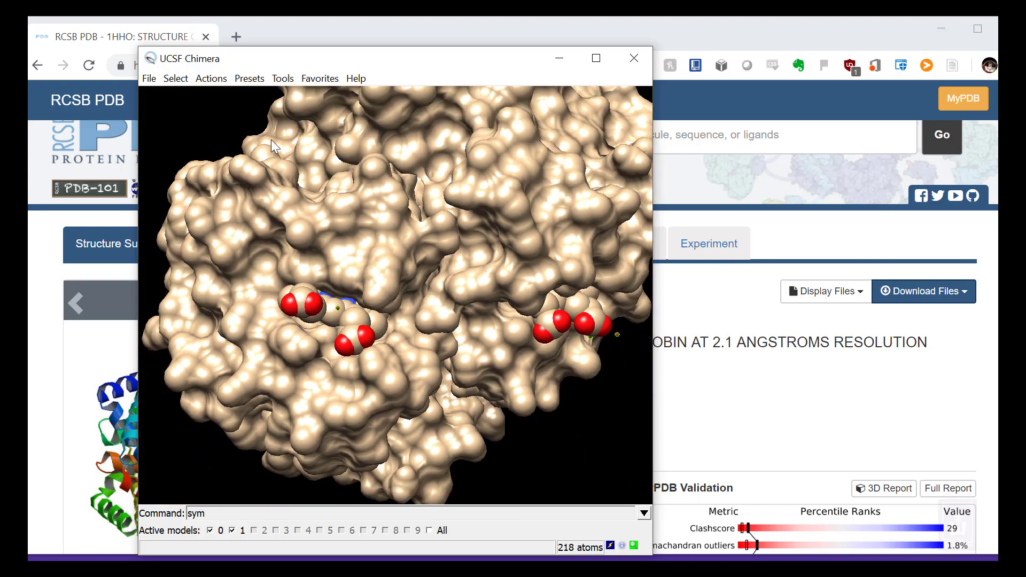
# Select the HOH water molecules and hide them
pyautogui.click(170, 79)
pyautogui.moveTo(160, 137)
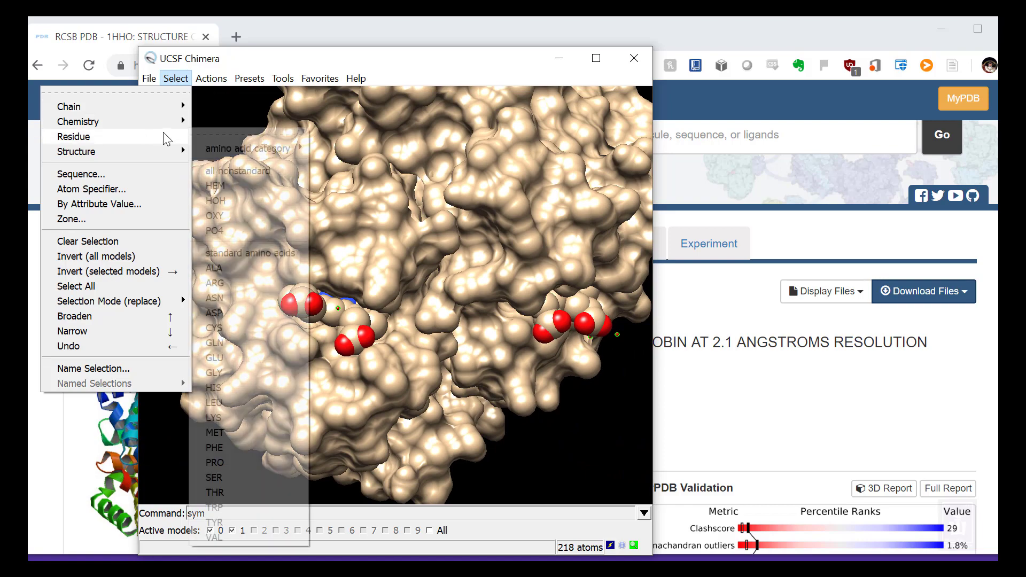
pyautogui.click(248, 201)
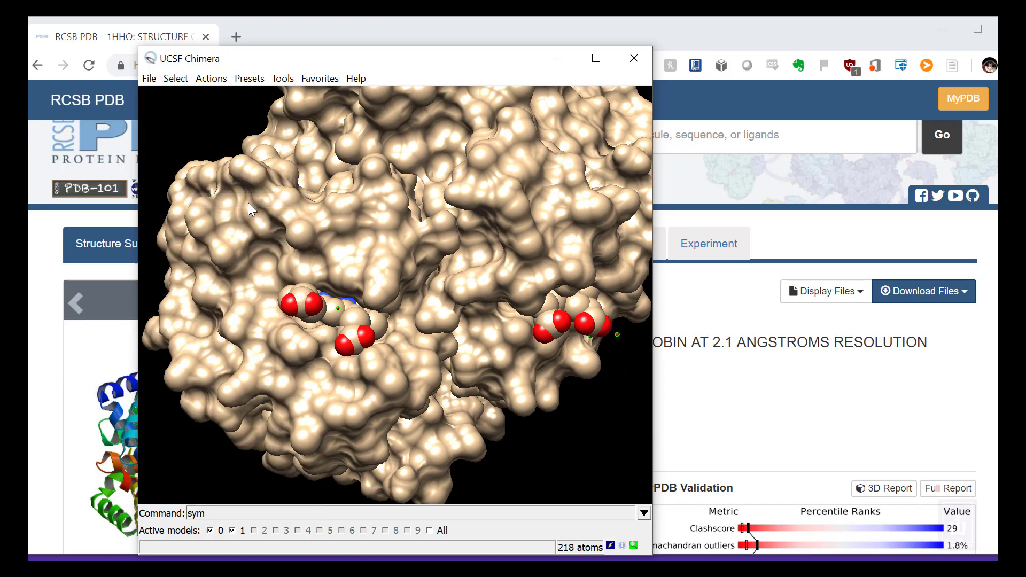
pyautogui.click(209, 79)
pyautogui.moveTo(187, 107)
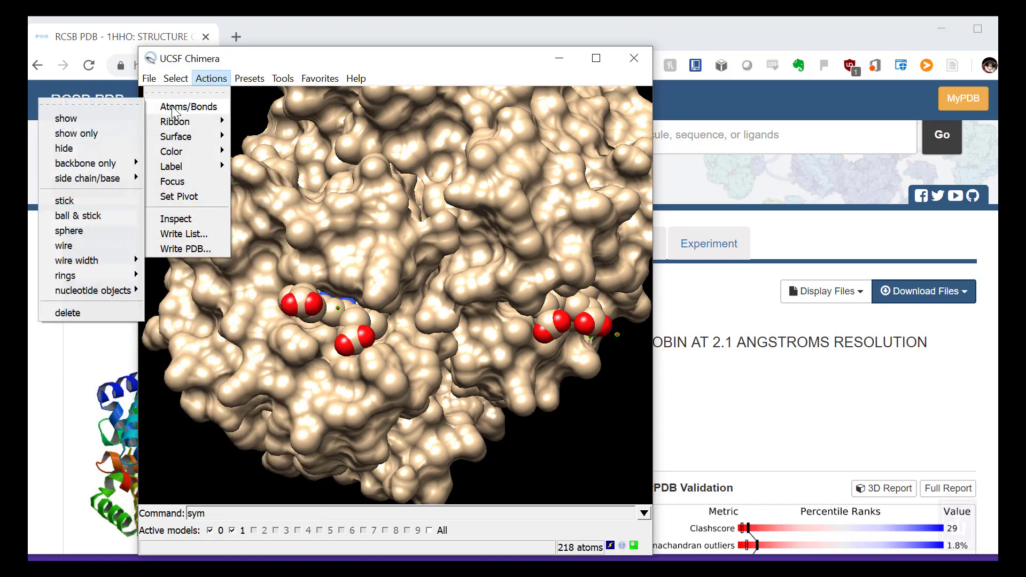
pyautogui.click(51, 149)
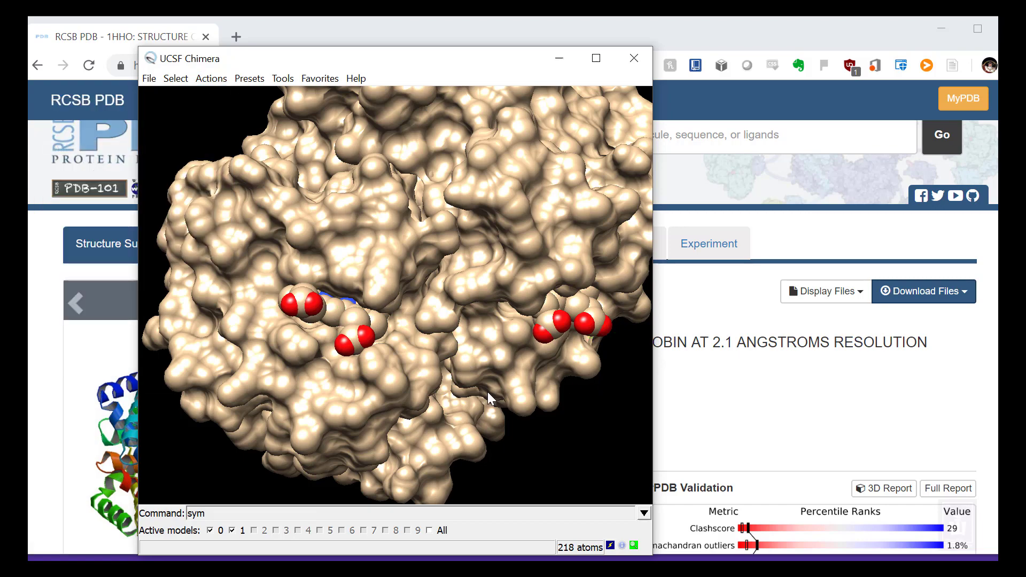
pyautogui.moveTo(382, 334); pyautogui.dragTo(398, 353, button='right')
pyautogui.moveTo(399, 353); pyautogui.dragTo(438, 357)
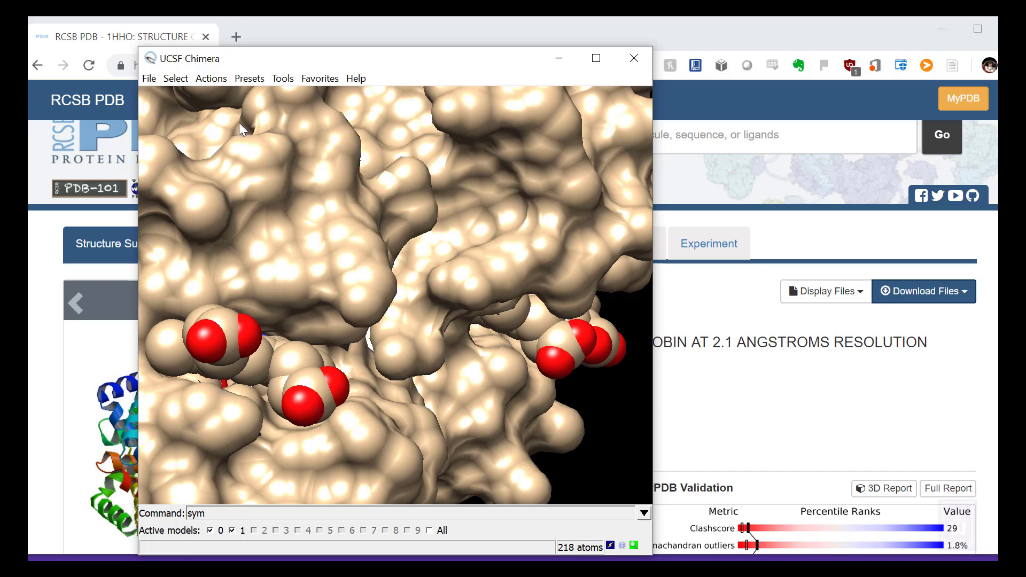
# Select the OXY oxygen residues and hide their atoms
pyautogui.click(176, 79)
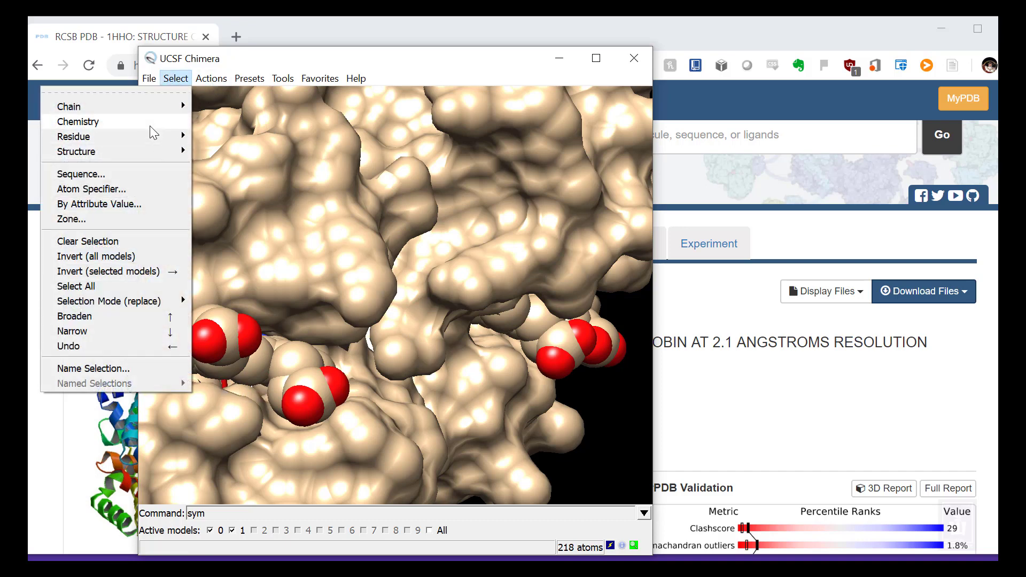
pyautogui.moveTo(150, 126)
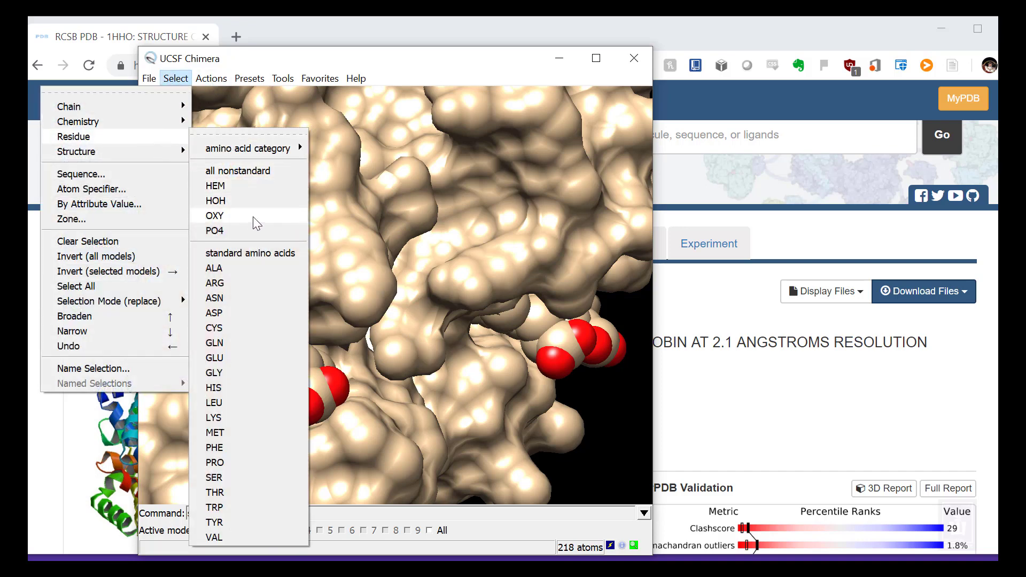
pyautogui.click(253, 216)
pyautogui.click(209, 79)
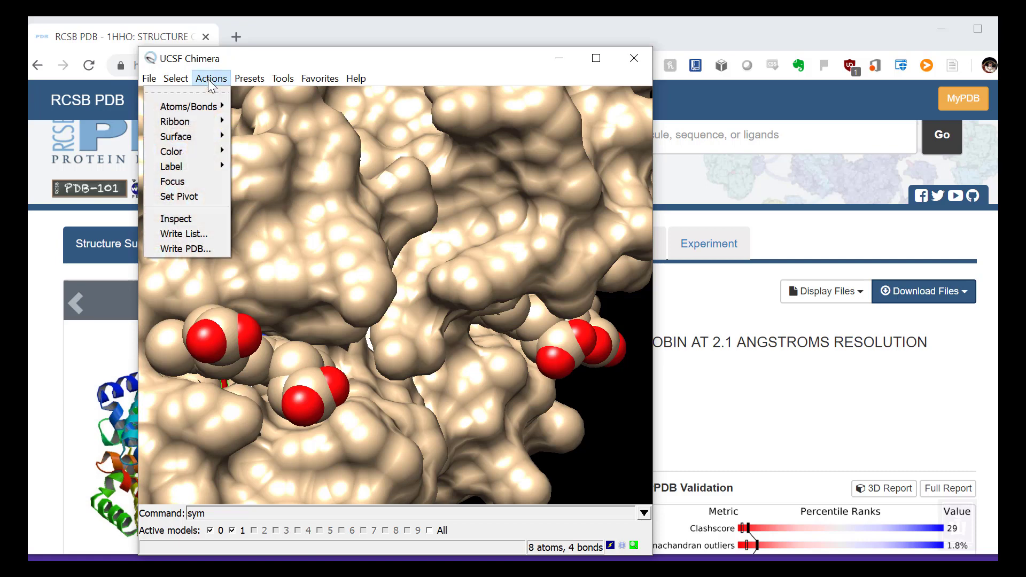
pyautogui.moveTo(150, 80)
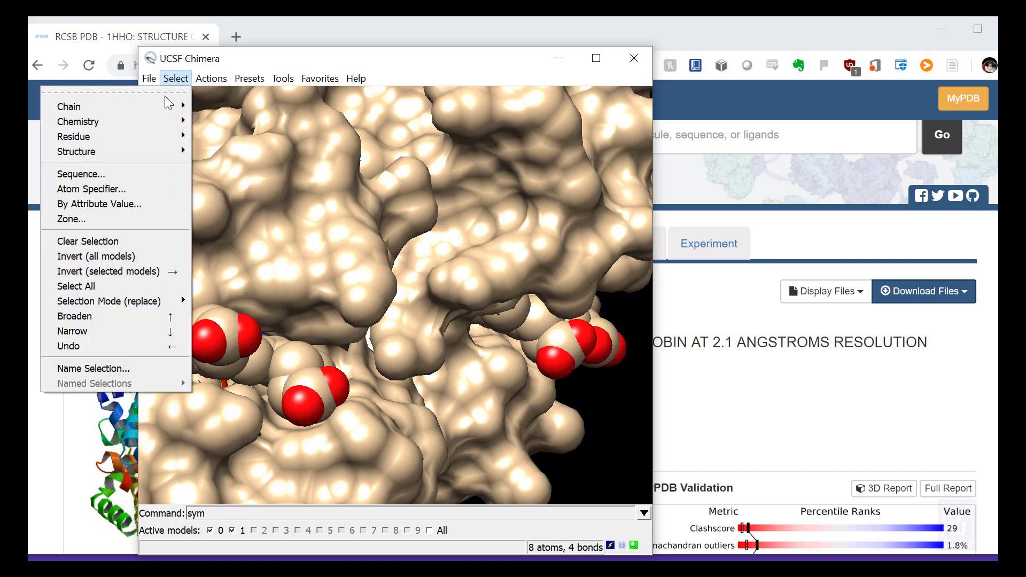
pyautogui.moveTo(149, 122)
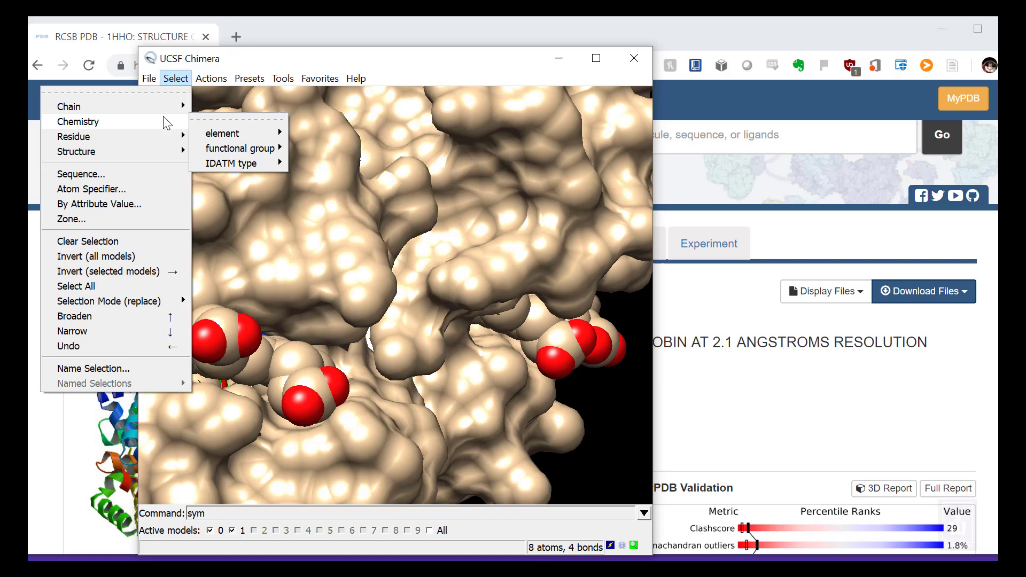
pyautogui.moveTo(212, 79)
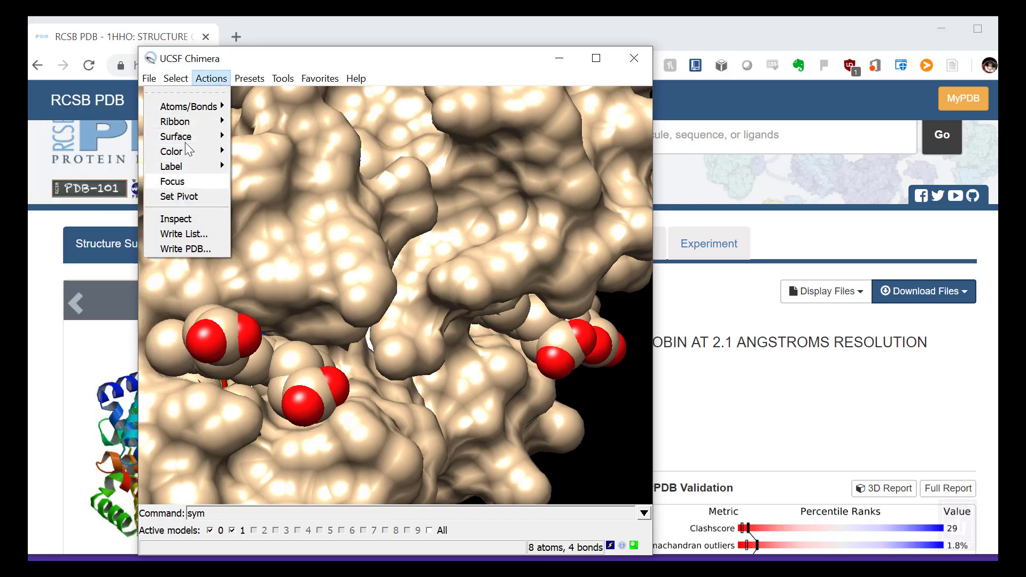
pyautogui.moveTo(181, 111)
pyautogui.click(95, 148)
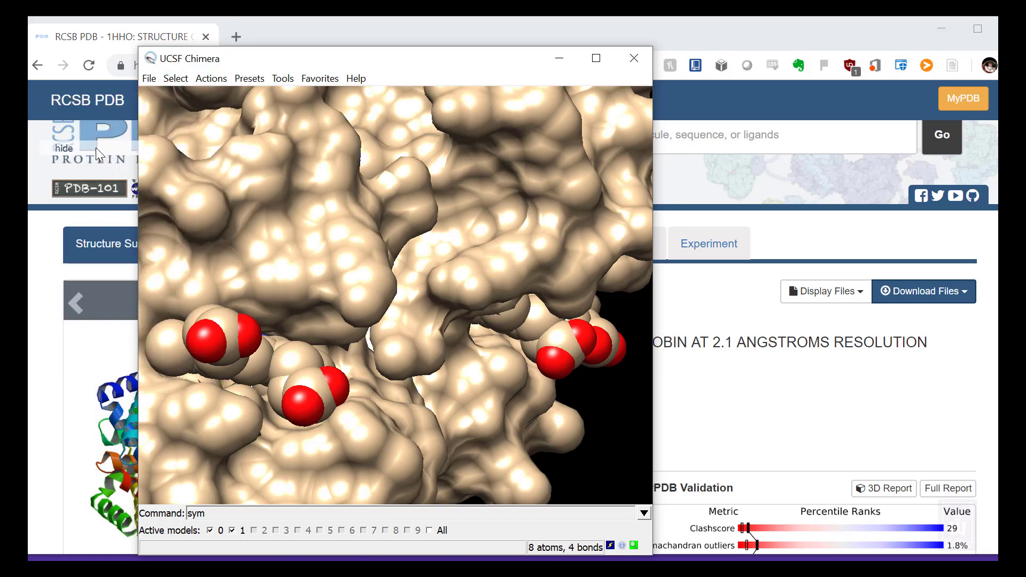
pyautogui.moveTo(428, 389); pyautogui.dragTo(378, 283)
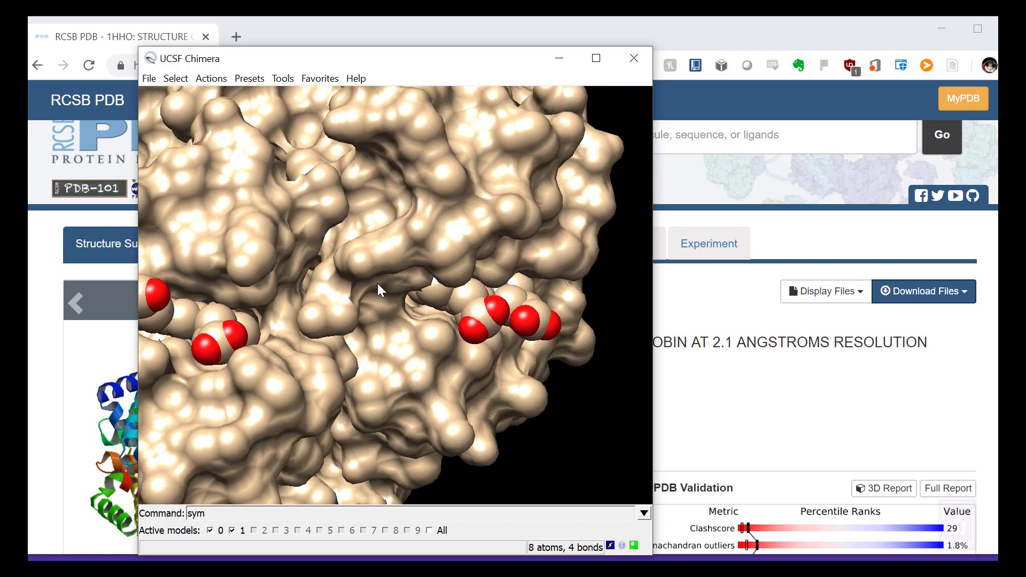
# Select the two PO4 phosphate residues via Select > Residue > PO4
pyautogui.click(176, 79)
pyautogui.moveTo(128, 134)
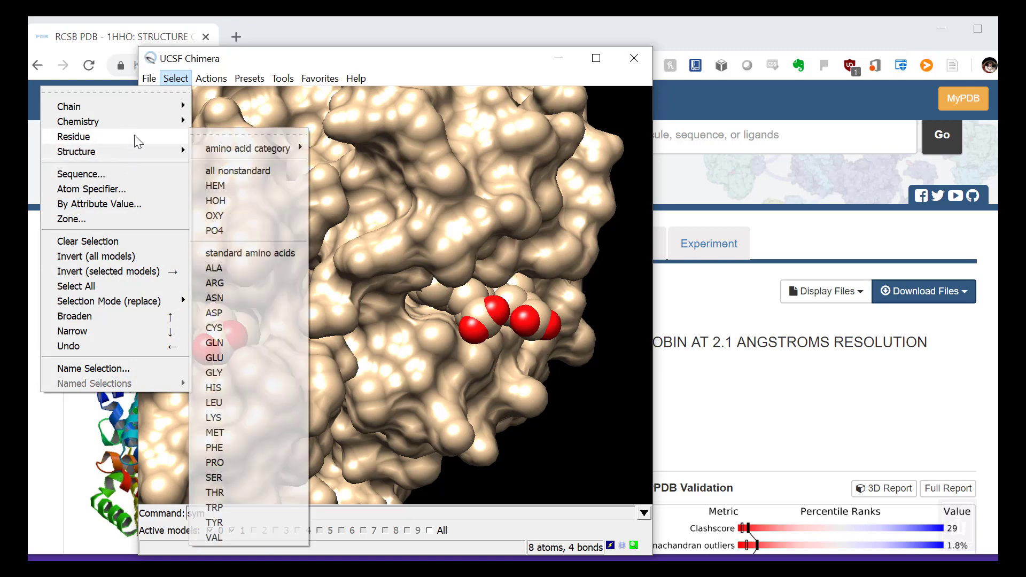
pyautogui.click(247, 229)
pyautogui.click(211, 78)
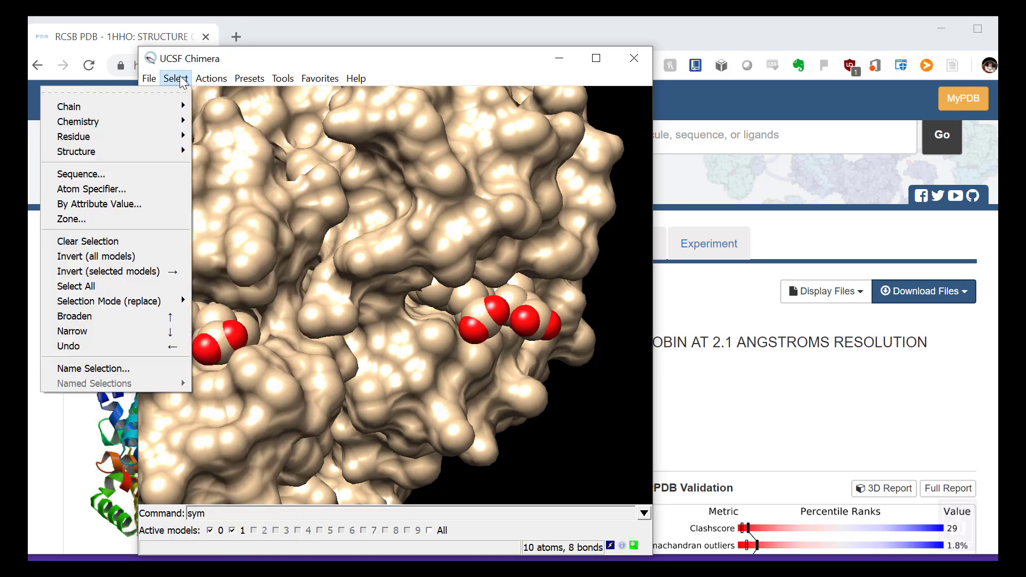
# Hide the PO4 atoms and rotate the molecule to inspect every side
pyautogui.moveTo(192, 114)
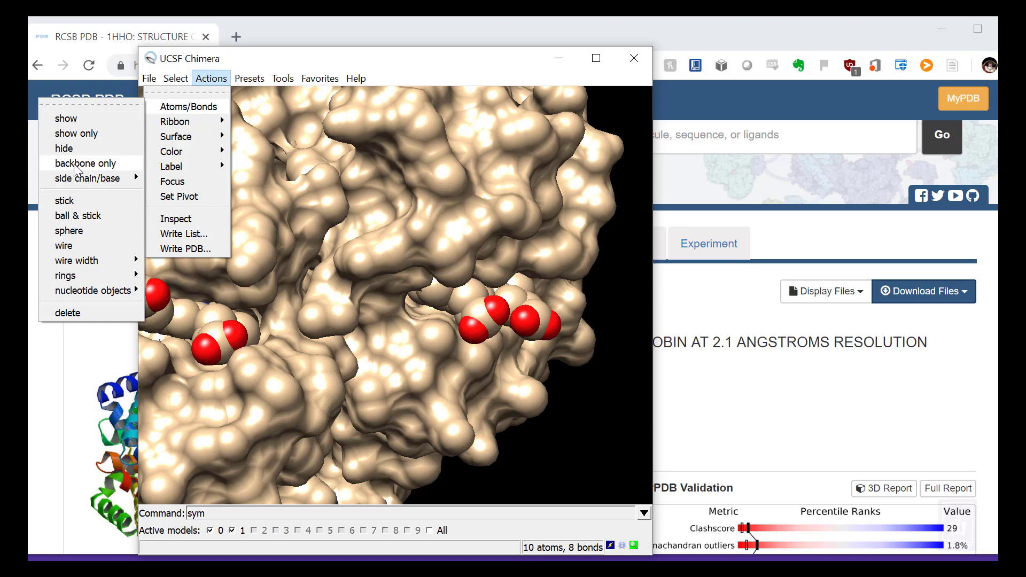
pyautogui.click(75, 147)
pyautogui.moveTo(251, 225); pyautogui.dragTo(286, 254)
pyautogui.scroll(-10, 286, 254)
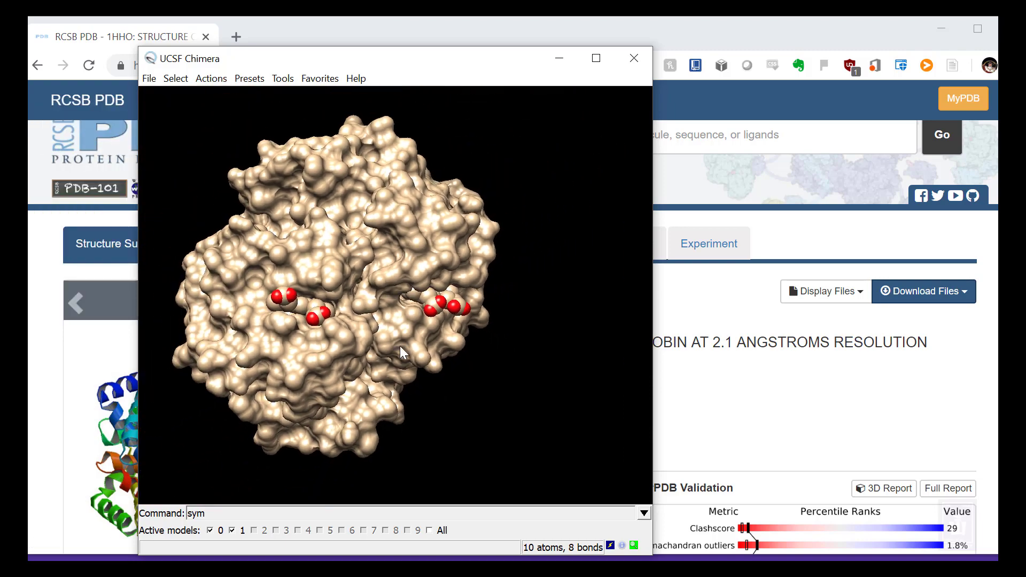
pyautogui.moveTo(412, 235); pyautogui.dragTo(285, 156)
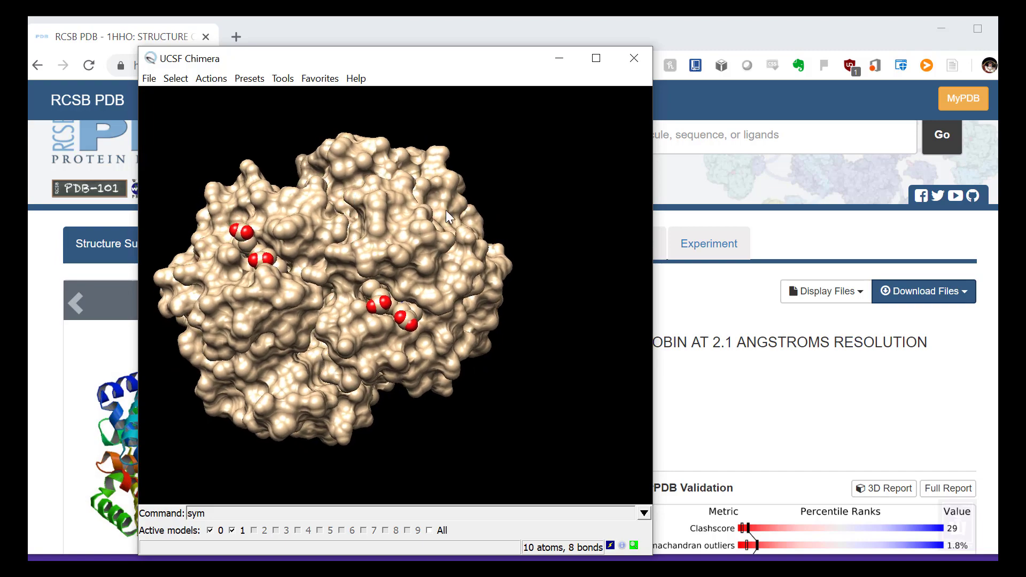
pyautogui.moveTo(448, 215); pyautogui.dragTo(485, 295)
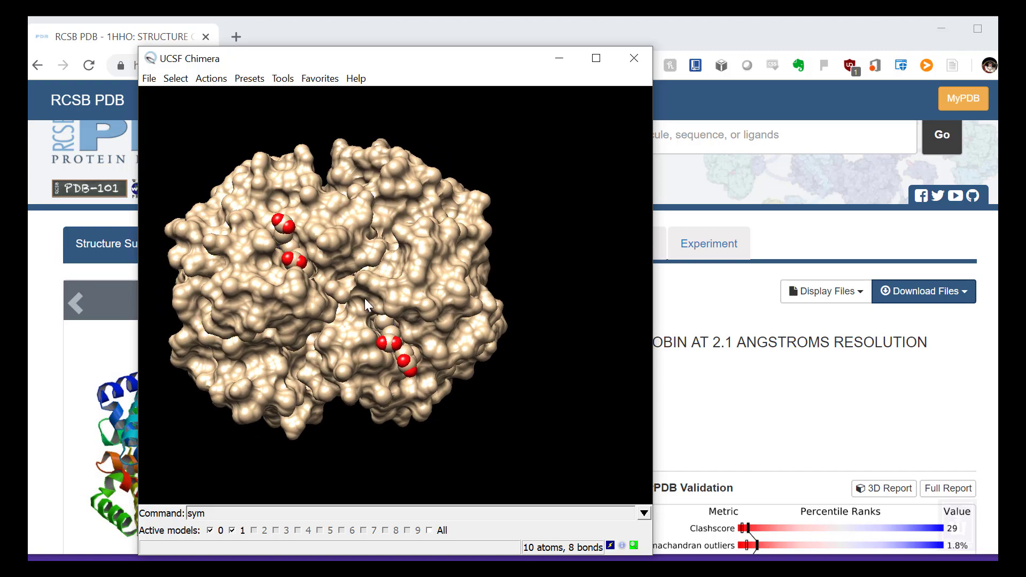
pyautogui.moveTo(413, 226); pyautogui.dragTo(340, 340)
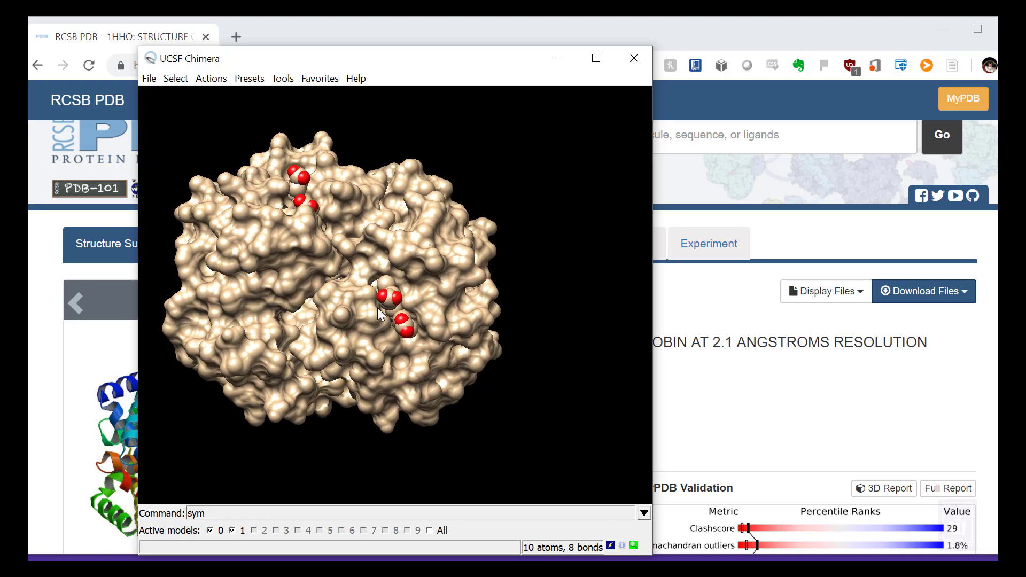
pyautogui.moveTo(400, 355); pyautogui.dragTo(300, 280)
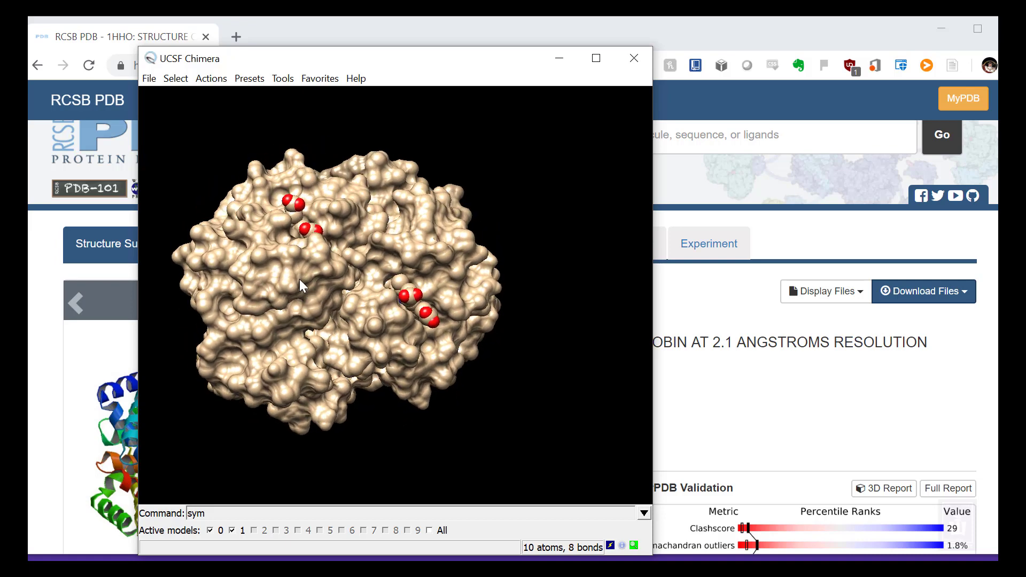
# Open the Actions atom display menu, then close it without changes
pyautogui.click(212, 80)
pyautogui.moveTo(208, 115)
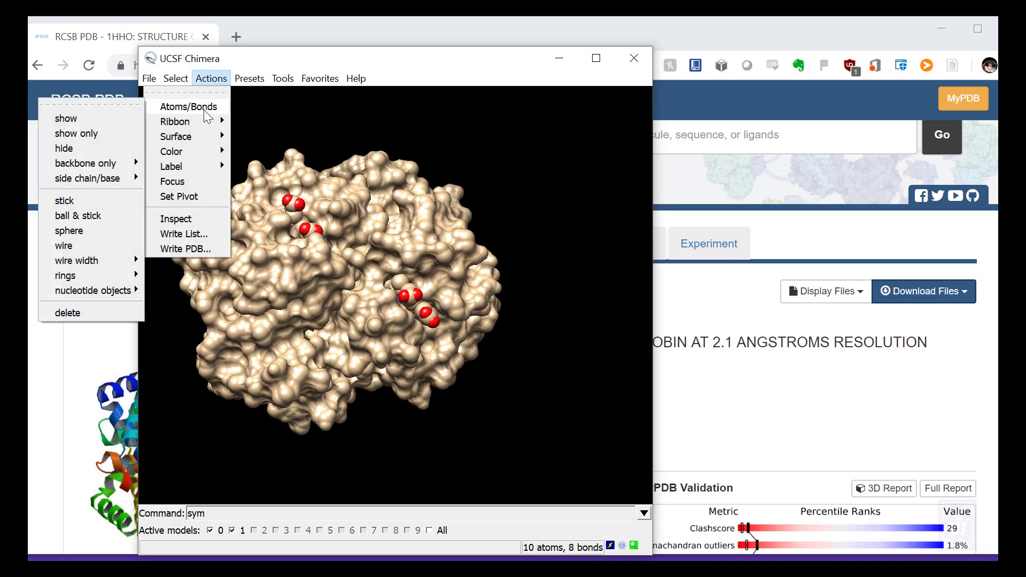
pyautogui.click(447, 54)
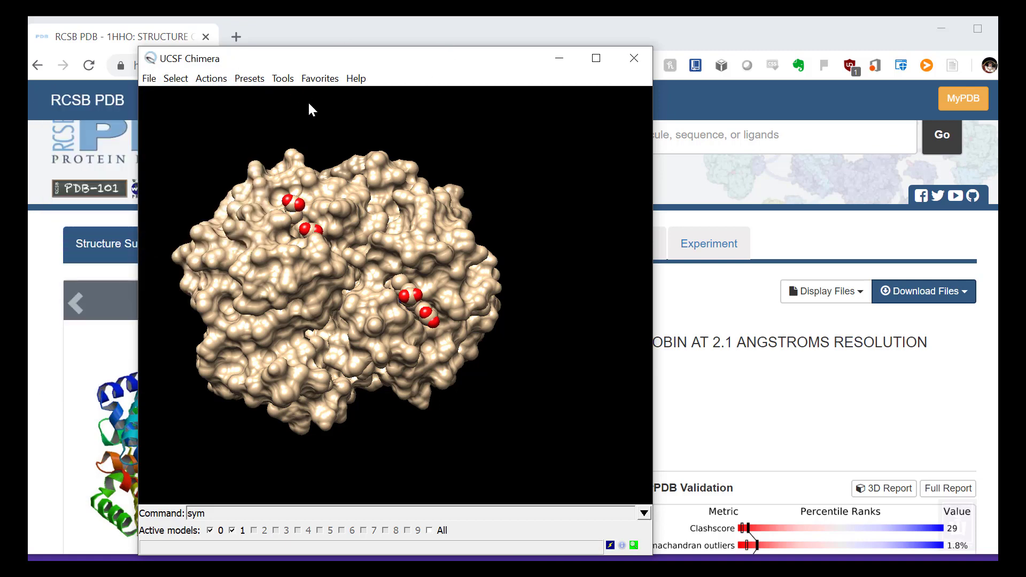
# Select chain A in all models via Select > Chain > A > all
pyautogui.click(213, 81)
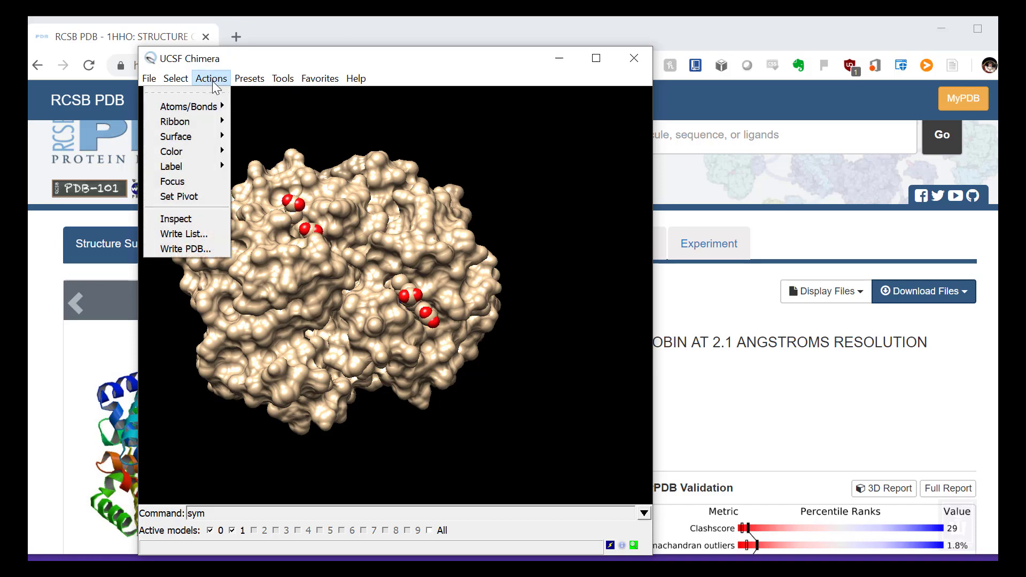
pyautogui.moveTo(175, 79)
pyautogui.moveTo(161, 106)
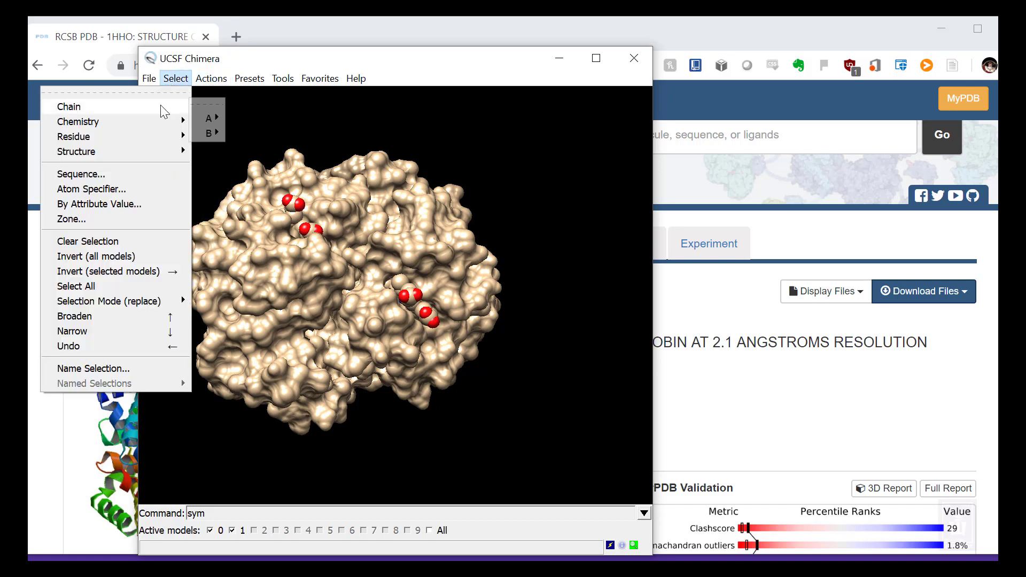
pyautogui.moveTo(210, 123)
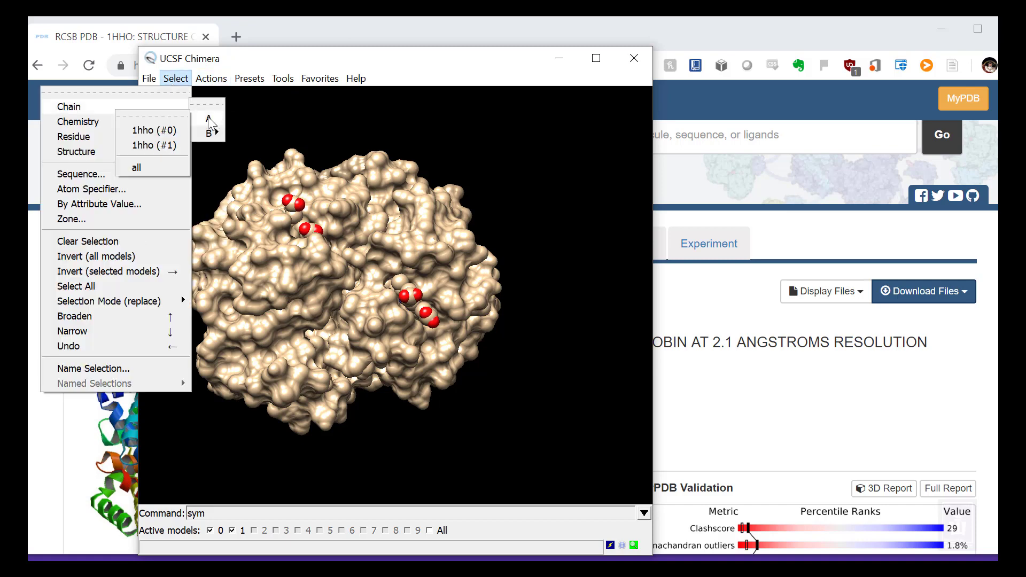
pyautogui.click(160, 130)
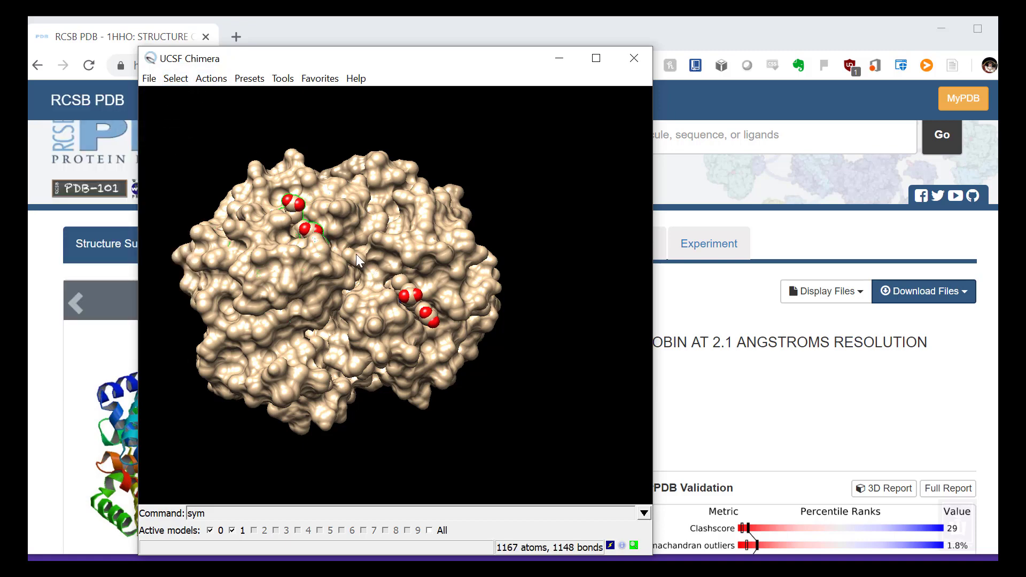
pyautogui.click(176, 79)
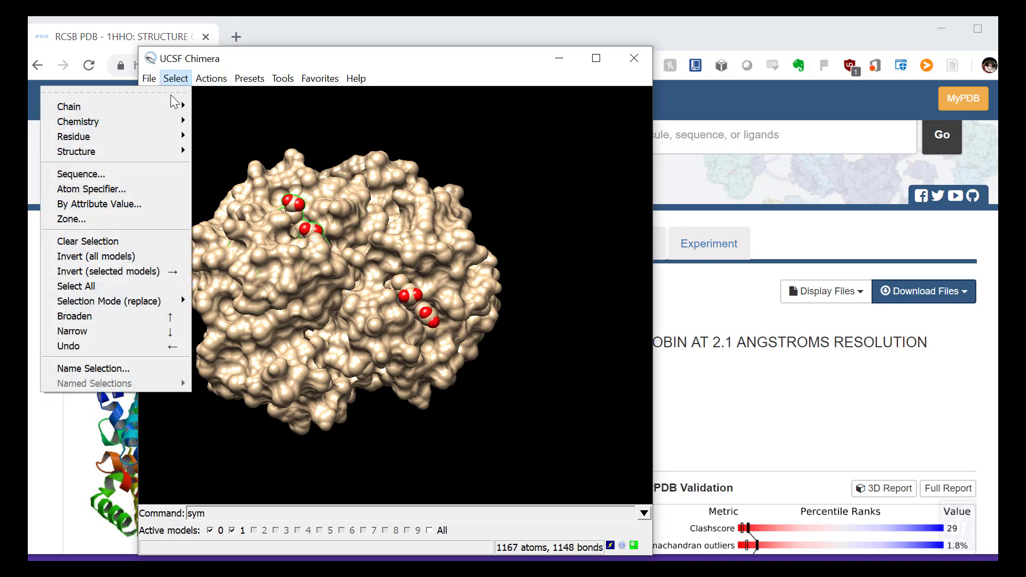
pyautogui.moveTo(147, 104)
pyautogui.moveTo(208, 118)
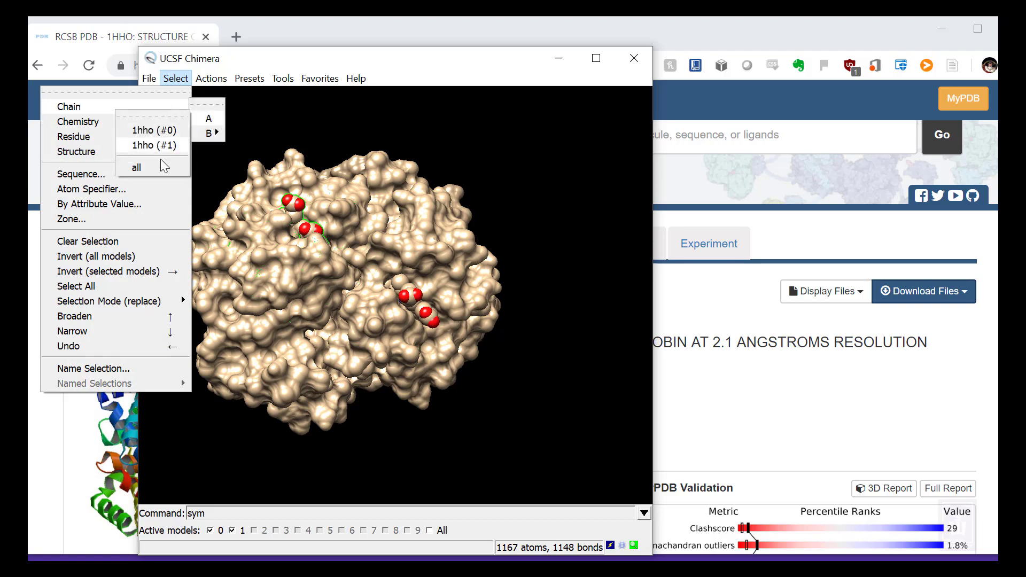
pyautogui.click(159, 165)
# Colour the selected chain orange and rotate it to the front
pyautogui.scroll(5, 332, 340)
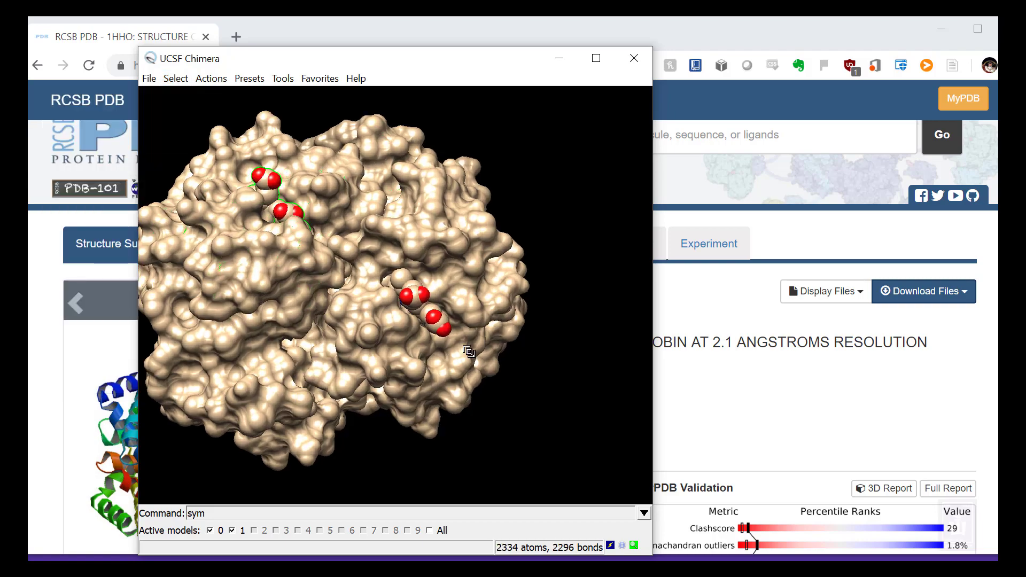
pyautogui.scroll(-5, 354, 390)
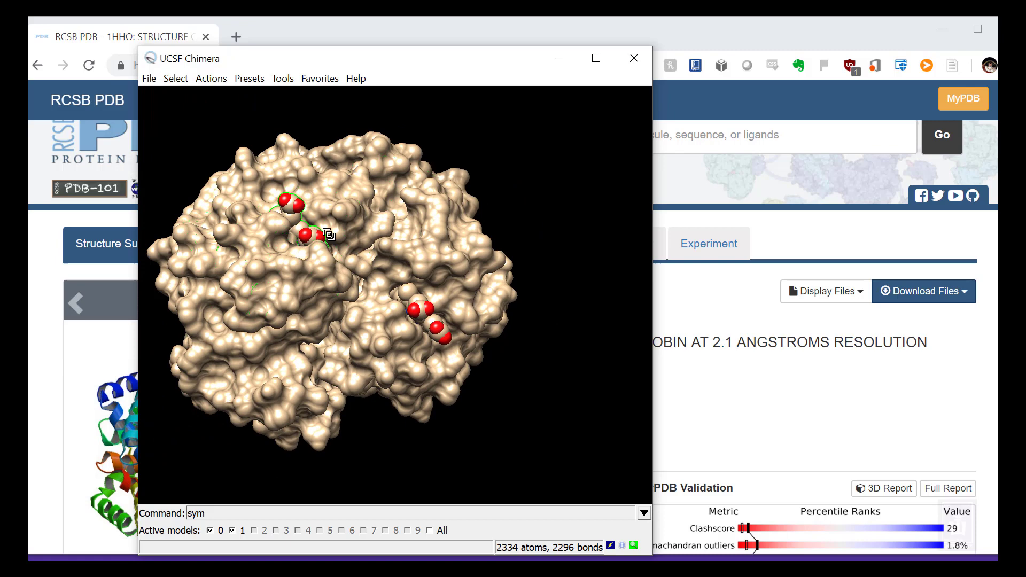
pyautogui.click(208, 79)
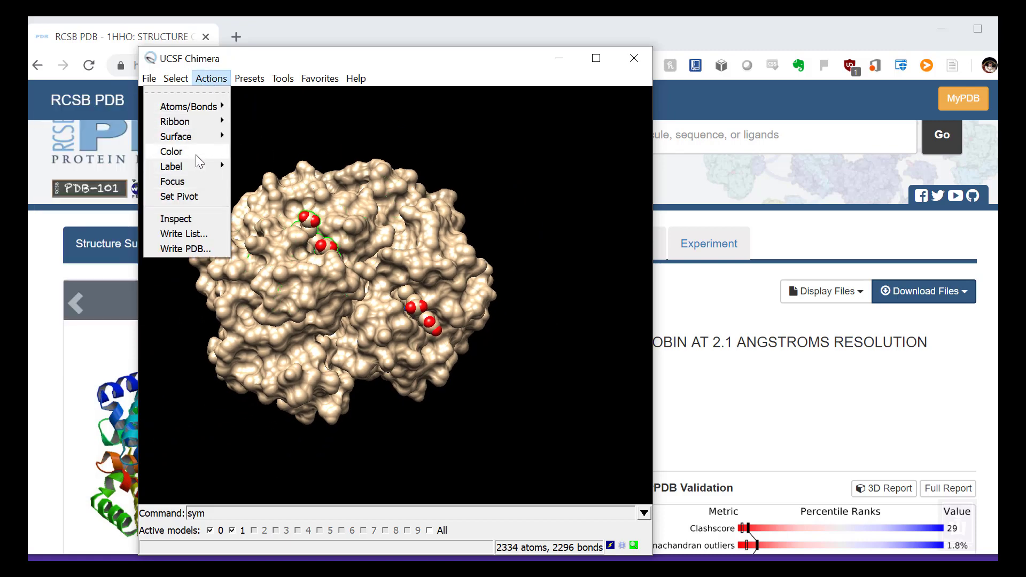
pyautogui.moveTo(195, 155)
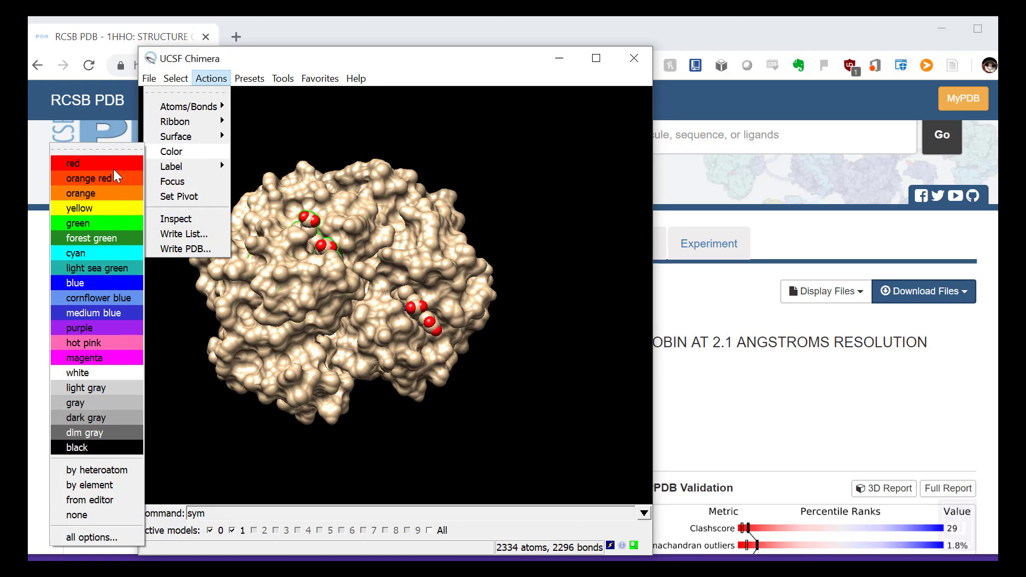
pyautogui.click(114, 193)
pyautogui.moveTo(344, 318); pyautogui.dragTo(464, 310)
# Select chain B across all models and colour it green, then rotate to compare both chains
pyautogui.click(209, 79)
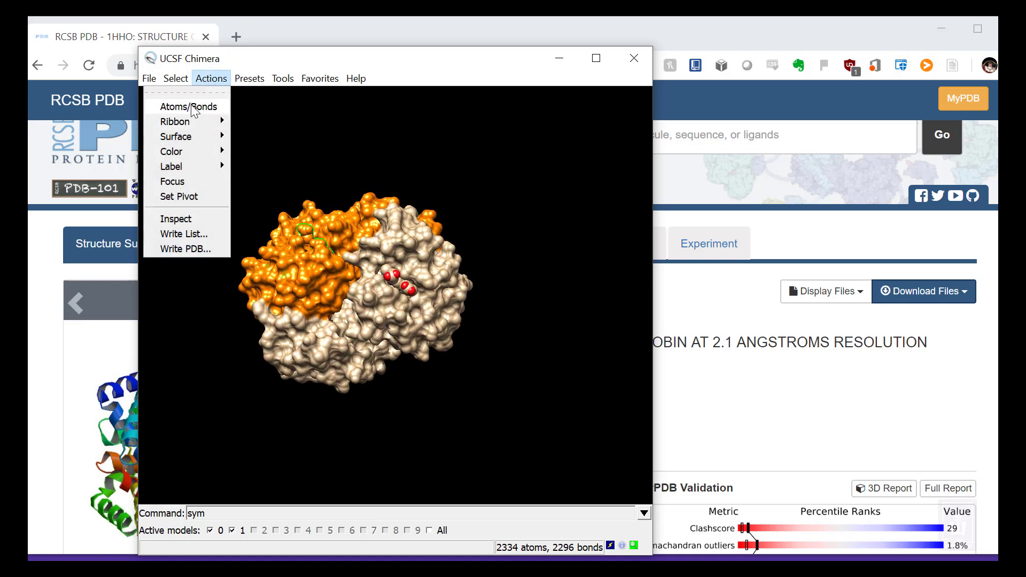
pyautogui.moveTo(194, 110)
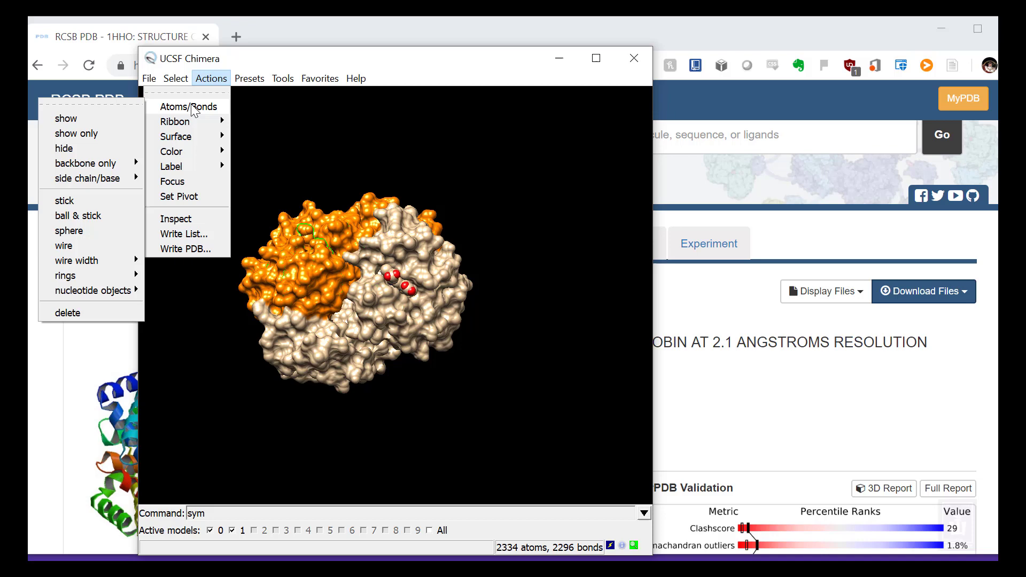
pyautogui.moveTo(176, 78)
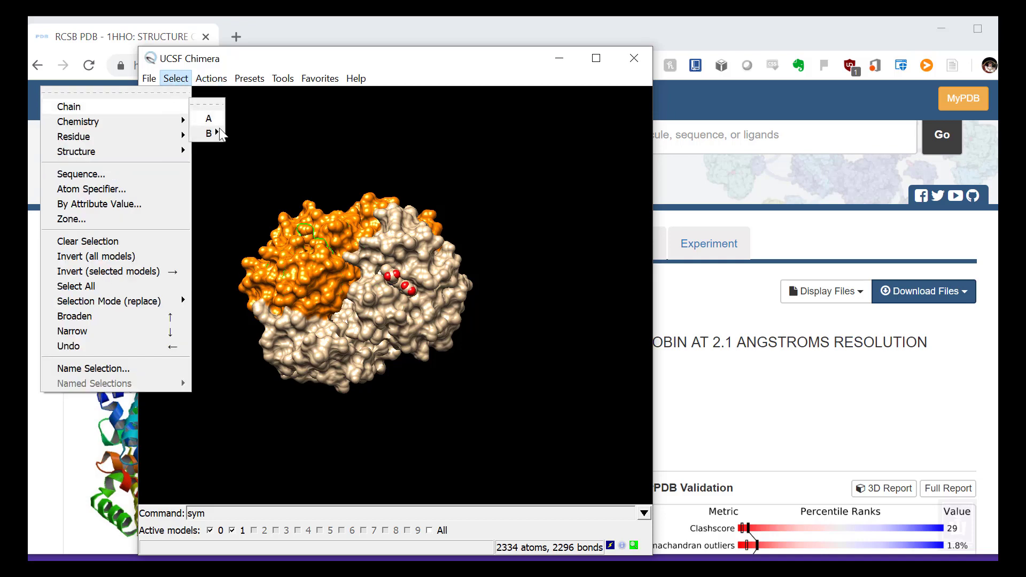
pyautogui.click(140, 183)
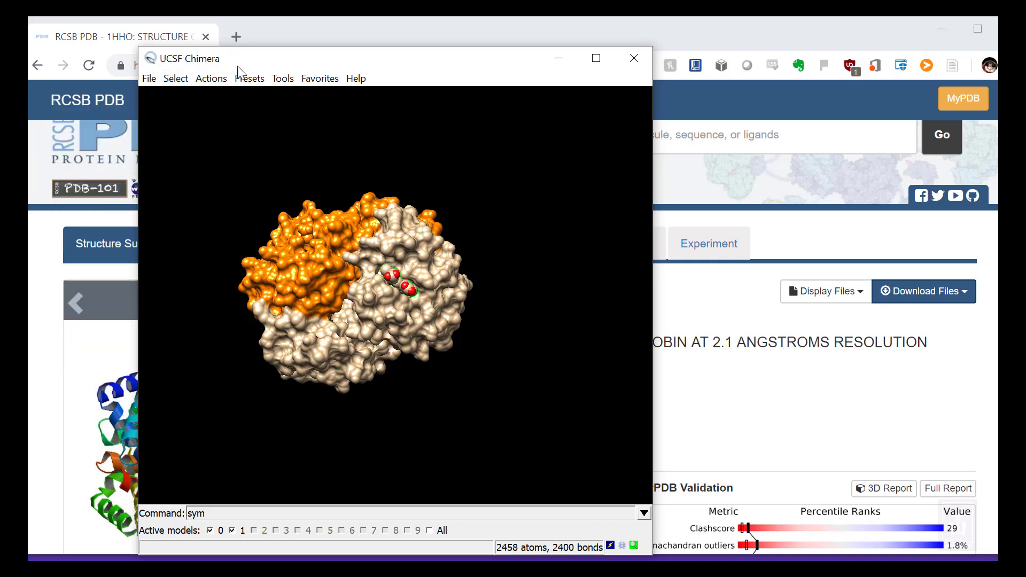
pyautogui.click(171, 80)
pyautogui.moveTo(209, 80)
pyautogui.moveTo(197, 153)
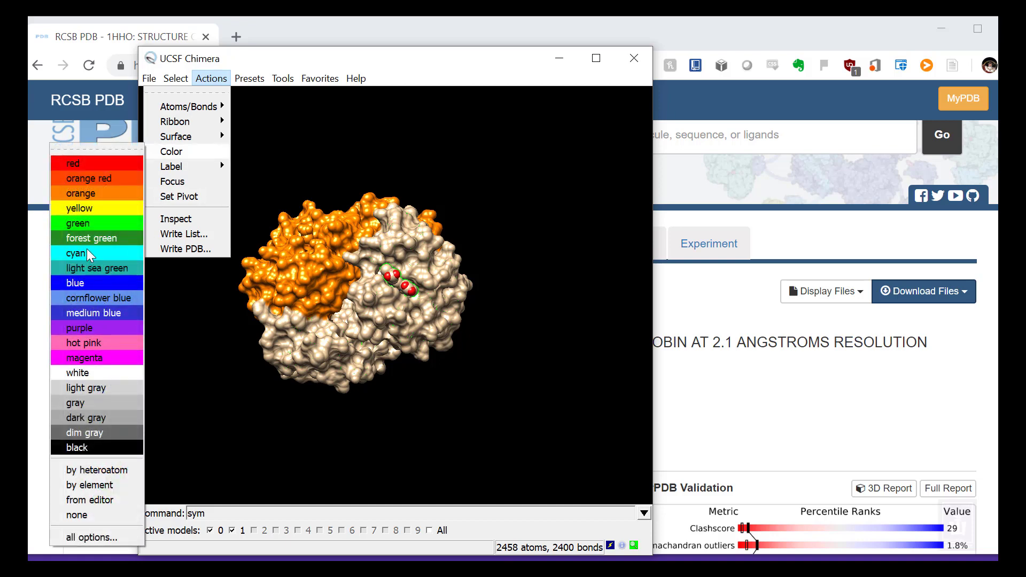
pyautogui.click(88, 224)
pyautogui.moveTo(182, 235); pyautogui.dragTo(412, 354)
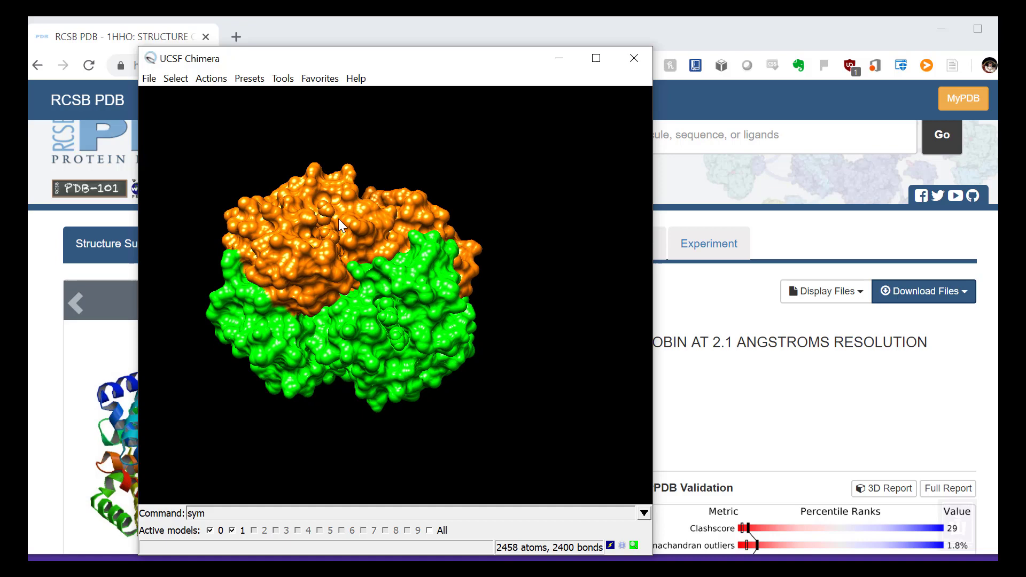
# Select chain B in all models, recolour it white, and rotate the surface to check
pyautogui.click(177, 82)
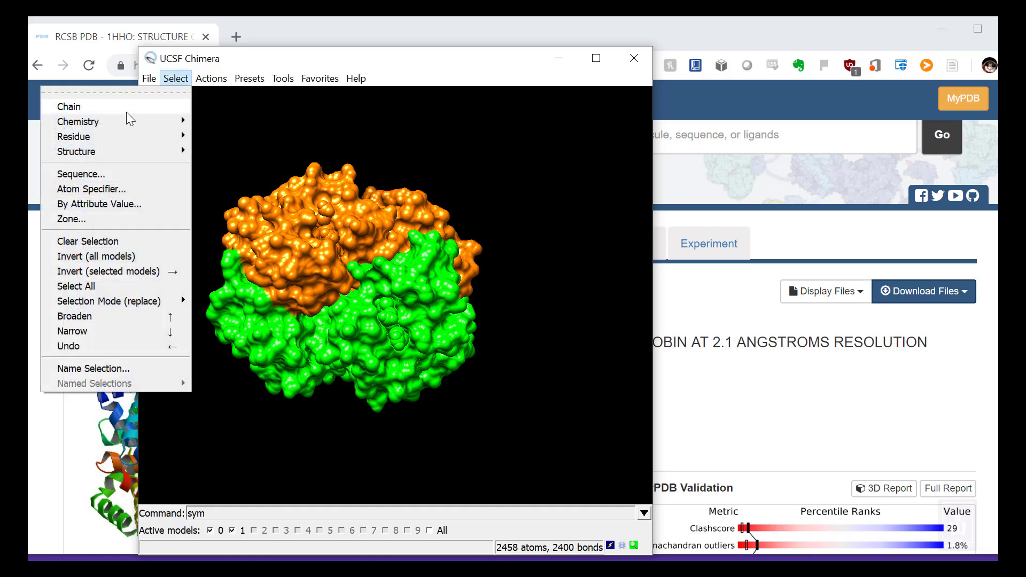
pyautogui.moveTo(127, 111)
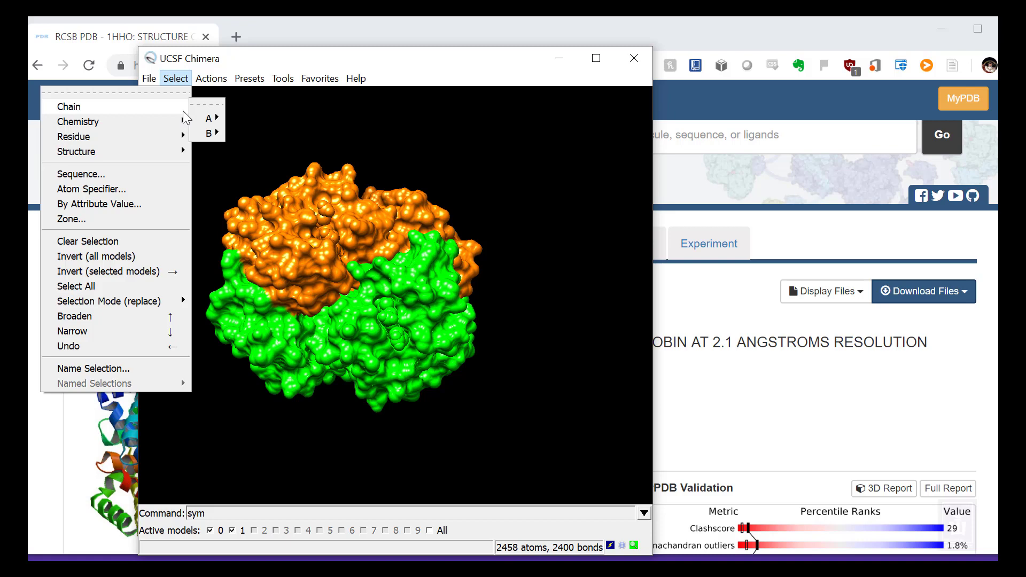
pyautogui.moveTo(209, 133)
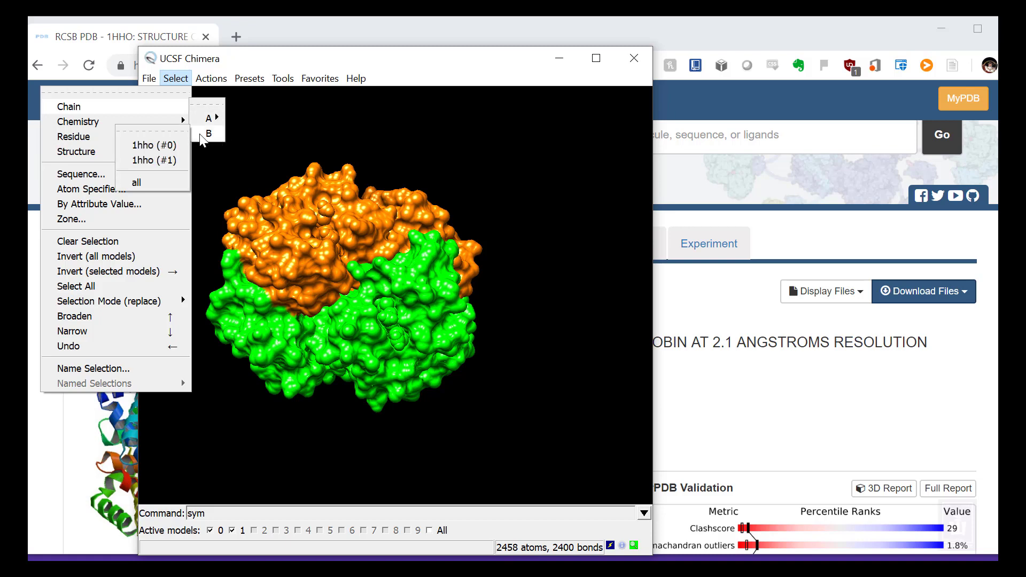
pyautogui.click(142, 184)
pyautogui.click(211, 79)
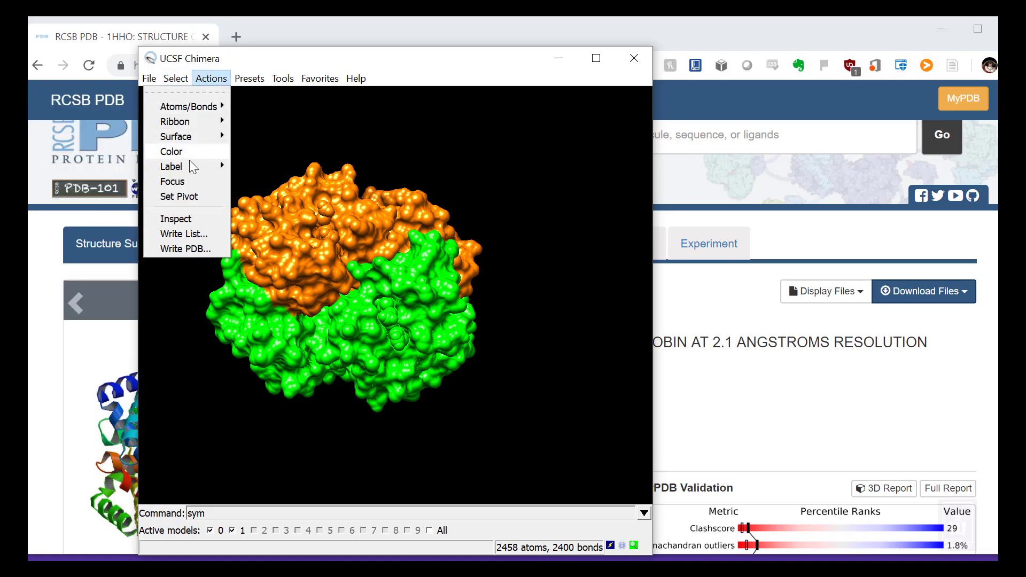
pyautogui.moveTo(180, 155)
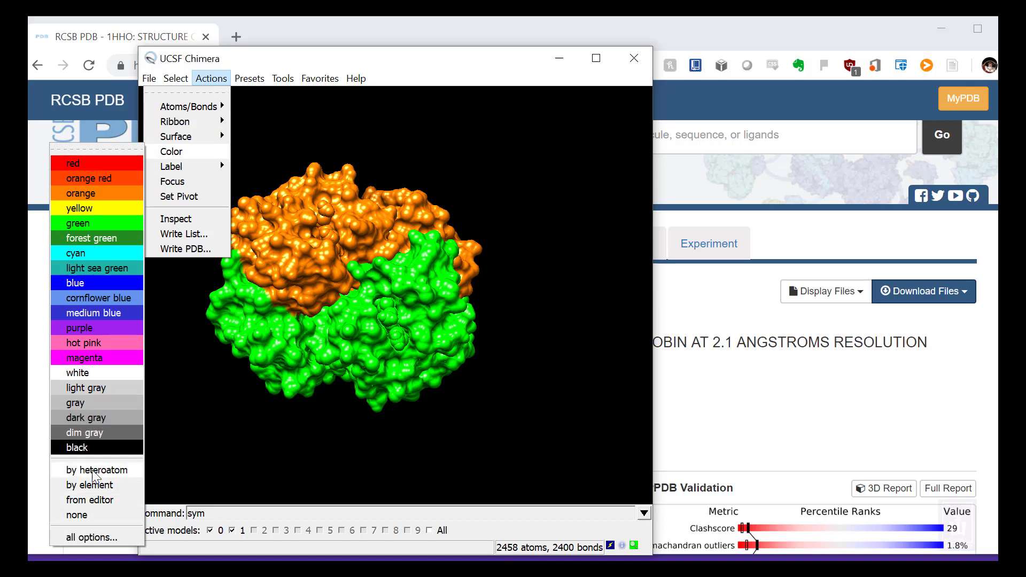
pyautogui.click(85, 373)
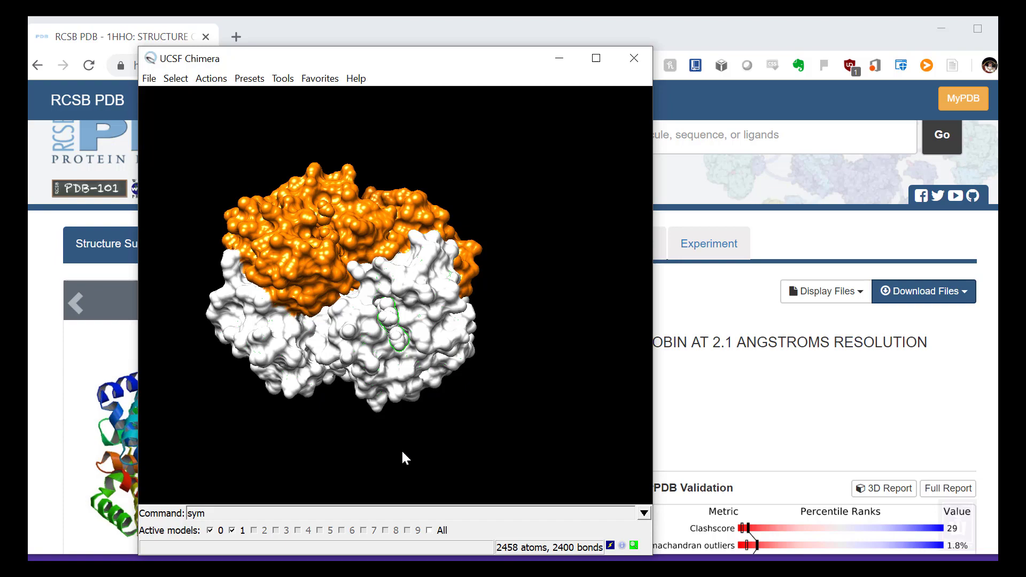
pyautogui.moveTo(340, 334); pyautogui.dragTo(373, 296)
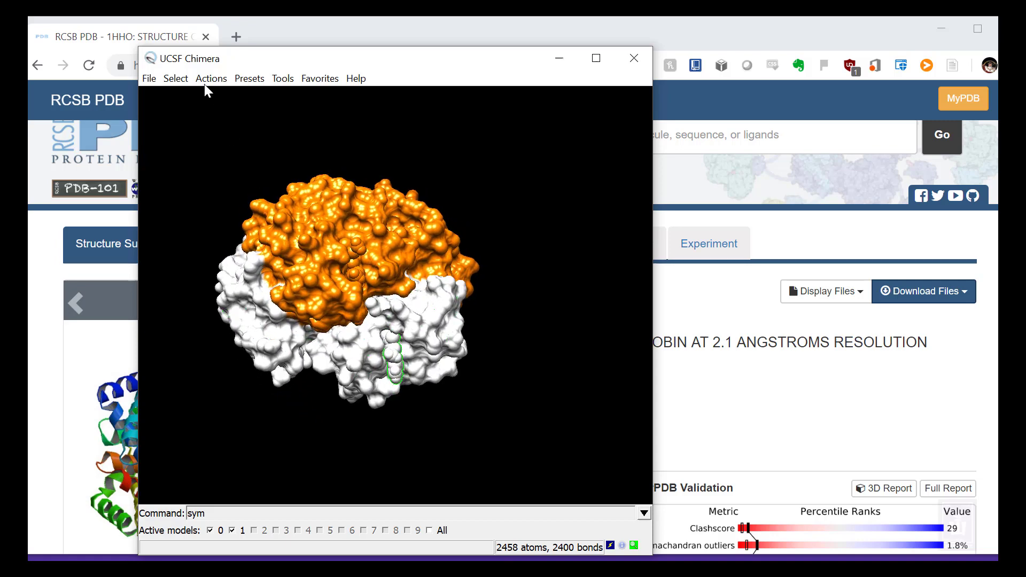
# Select the HEM residues, colour them by heteroatom, and rotate to view them
pyautogui.click(171, 78)
pyautogui.moveTo(124, 121)
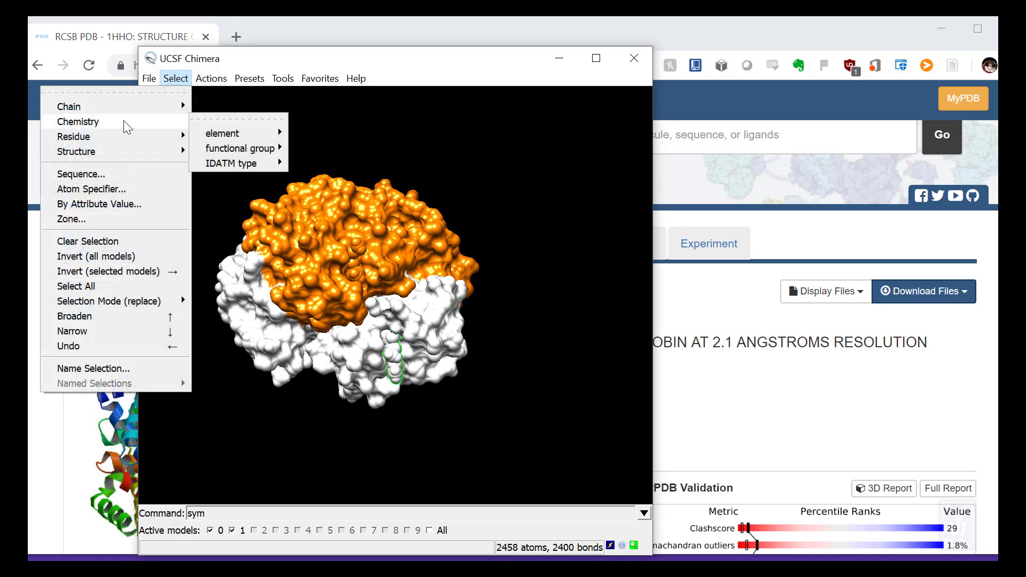
pyautogui.click(246, 184)
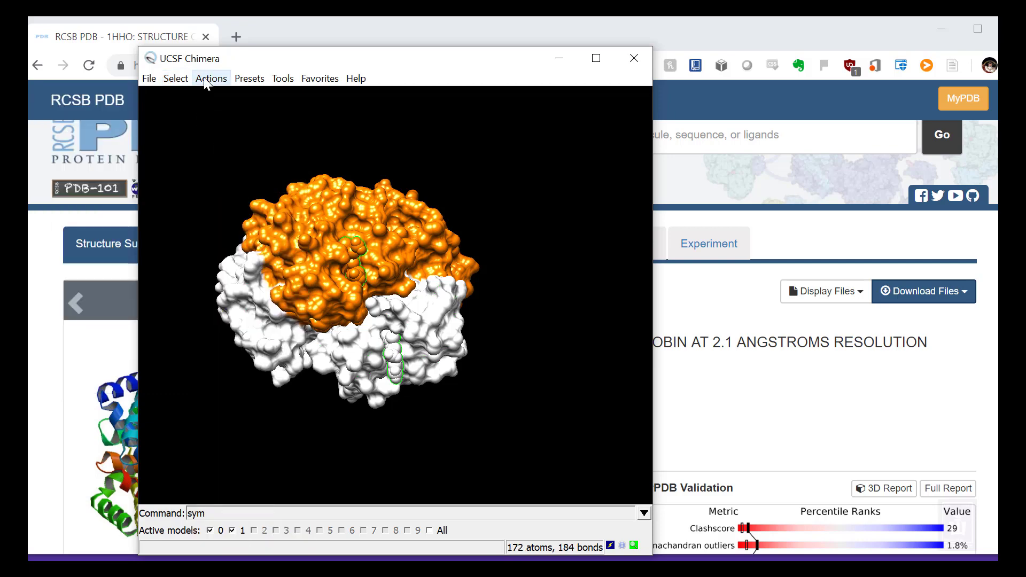
pyautogui.click(210, 79)
pyautogui.moveTo(185, 156)
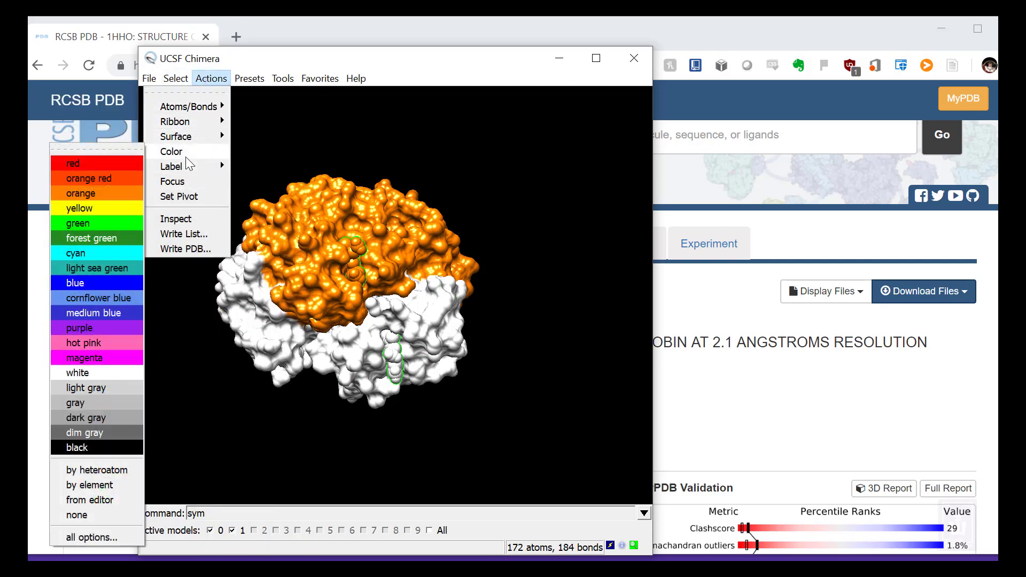
pyautogui.click(86, 471)
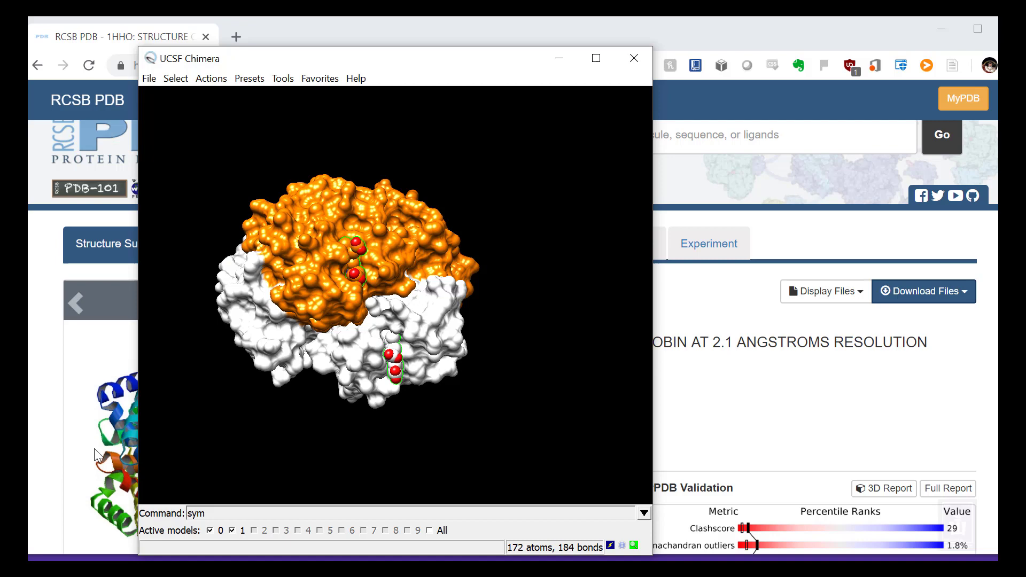
pyautogui.moveTo(340, 269); pyautogui.dragTo(301, 344)
pyautogui.moveTo(344, 274); pyautogui.dragTo(247, 127)
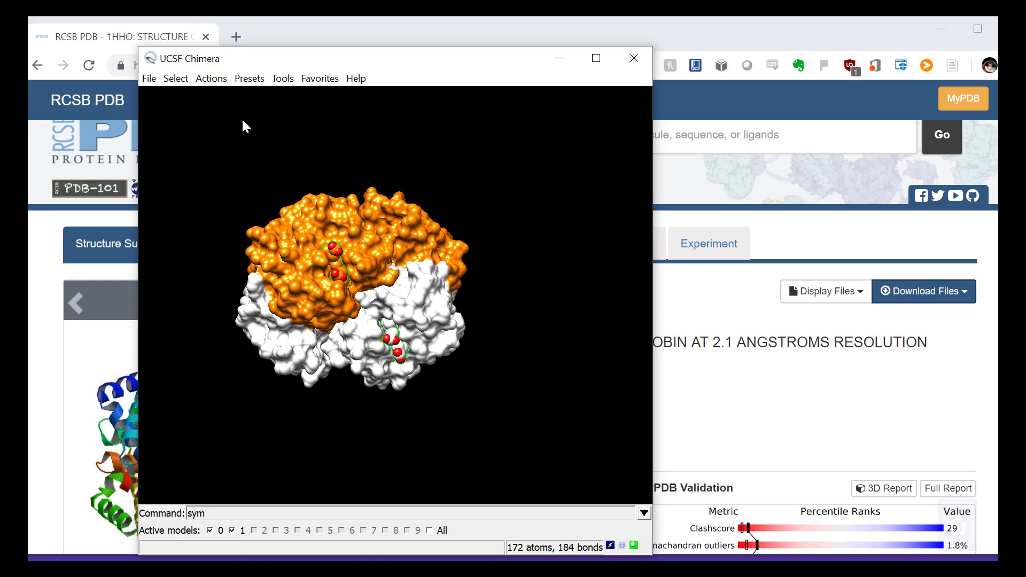
# Recolour the heme groups by element, then rotate and zoom to inspect them
pyautogui.click(177, 78)
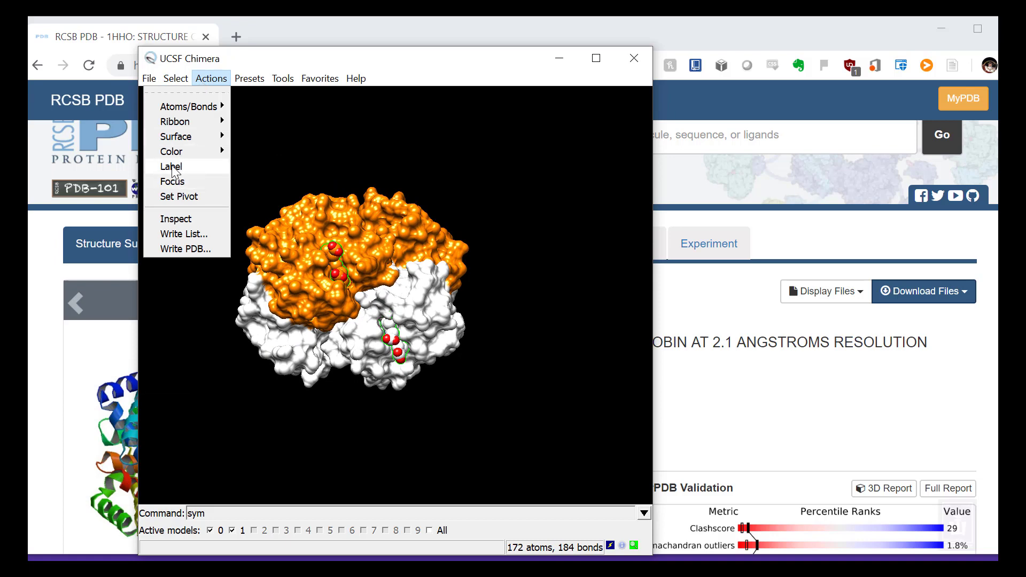
pyautogui.moveTo(171, 154)
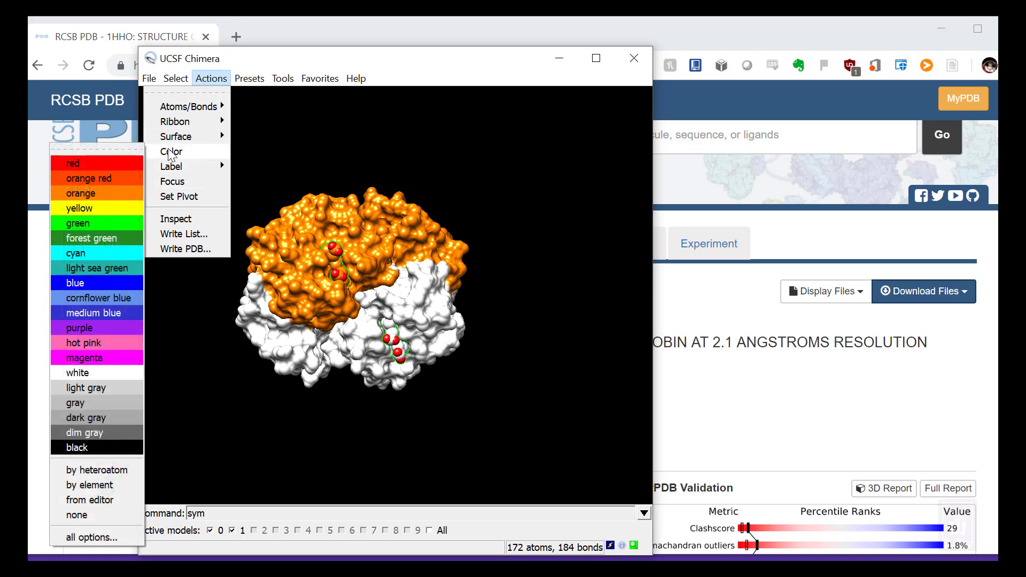
pyautogui.click(90, 485)
pyautogui.moveTo(378, 261); pyautogui.dragTo(325, 328)
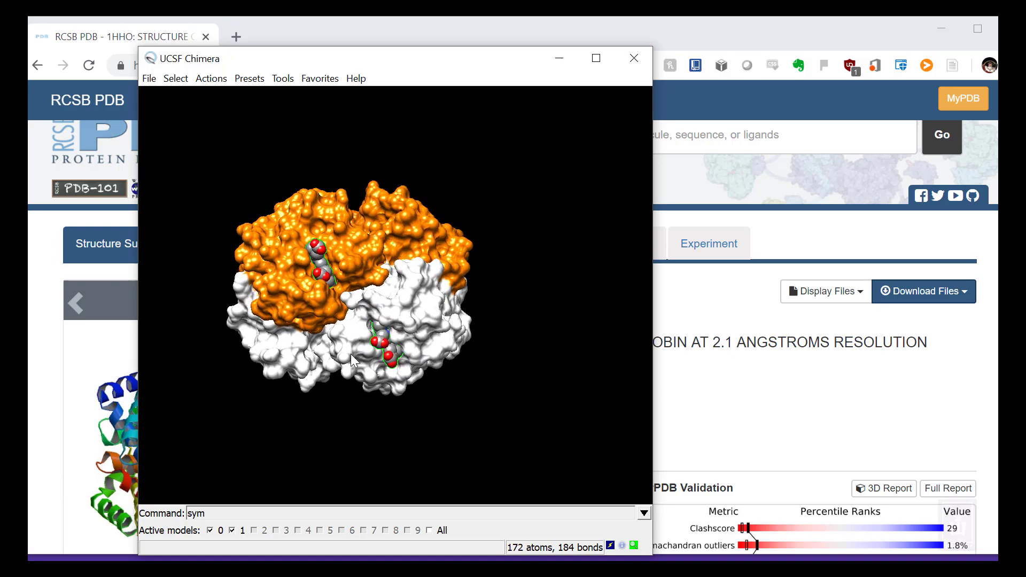
pyautogui.moveTo(385, 318); pyautogui.dragTo(380, 287, button='right')
pyautogui.moveTo(380, 288); pyautogui.dragTo(412, 339)
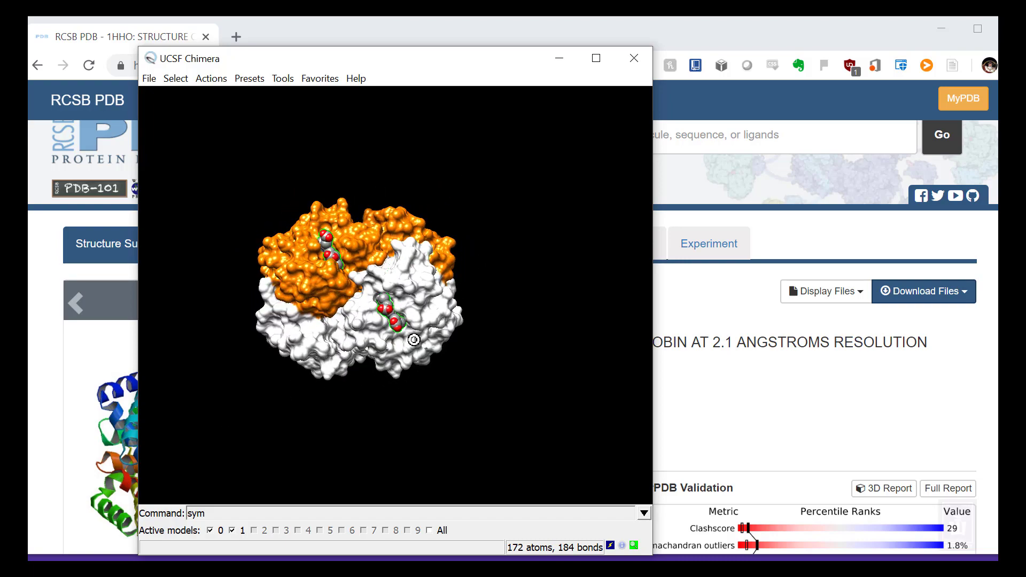
pyautogui.scroll(2, 411, 342)
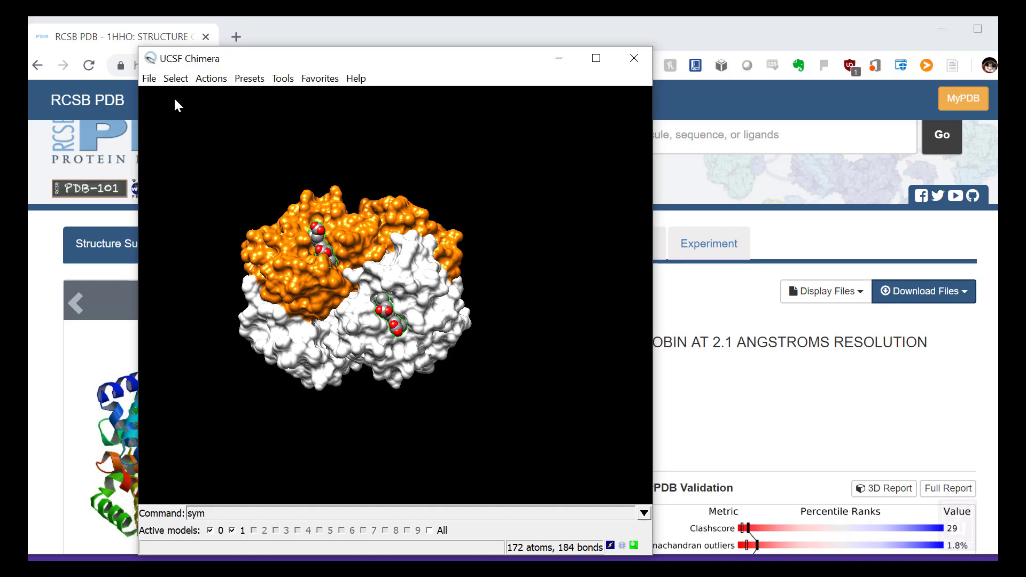
# Export the scene in STL format as Oxyhemoglobin.stl
pyautogui.click(149, 78)
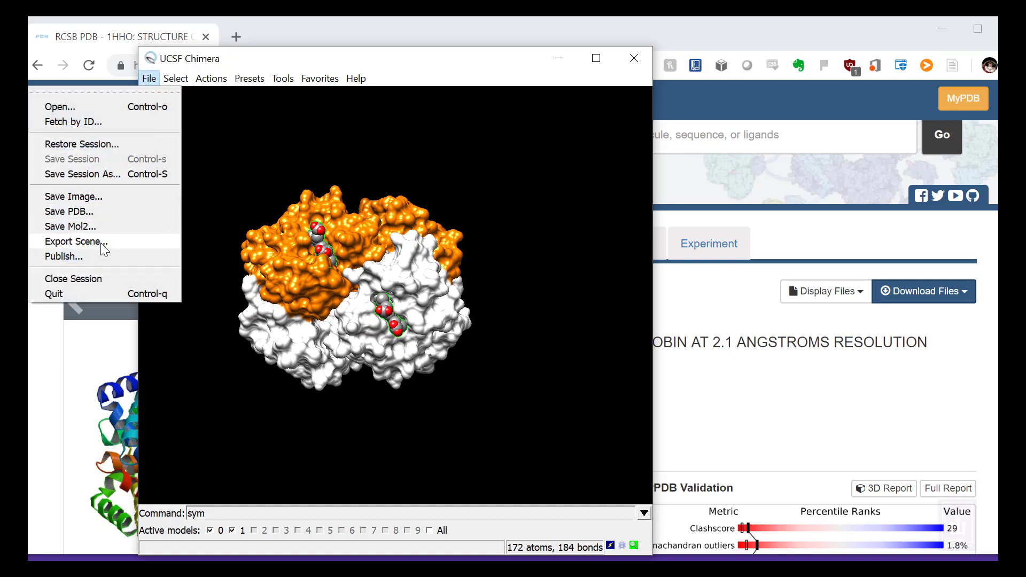
pyautogui.click(105, 248)
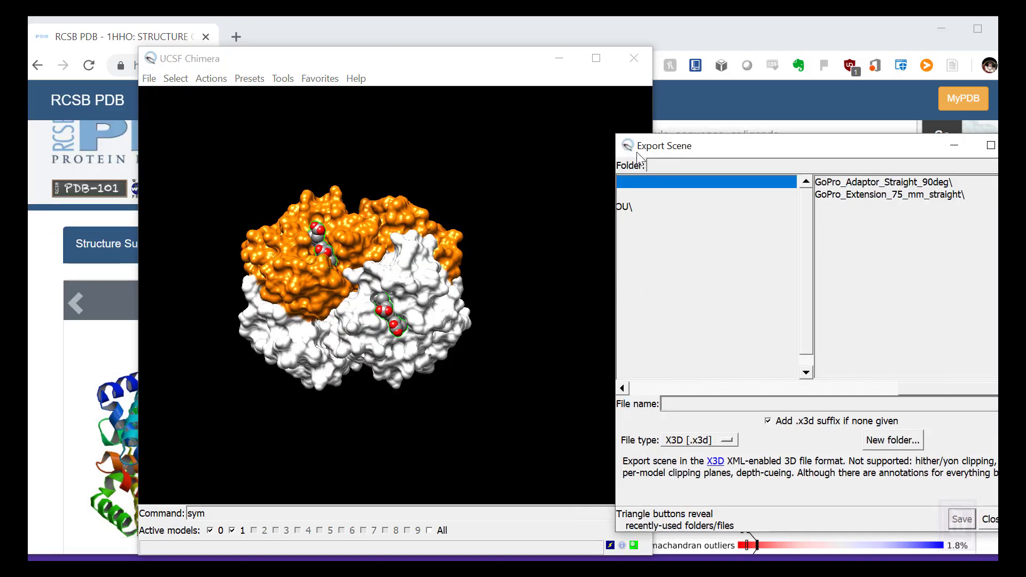
pyautogui.moveTo(663, 148); pyautogui.dragTo(448, 103)
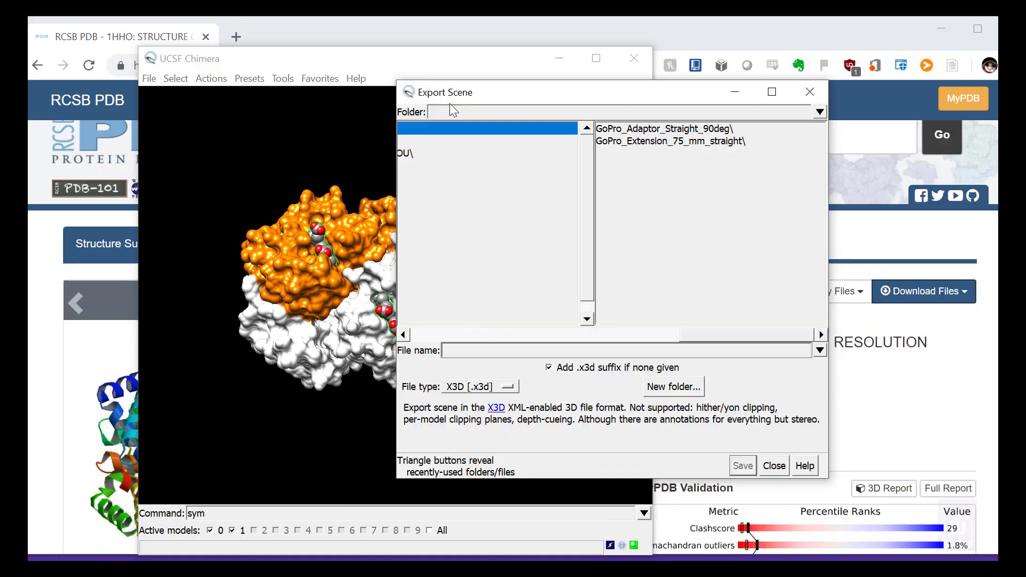
pyautogui.click(489, 388)
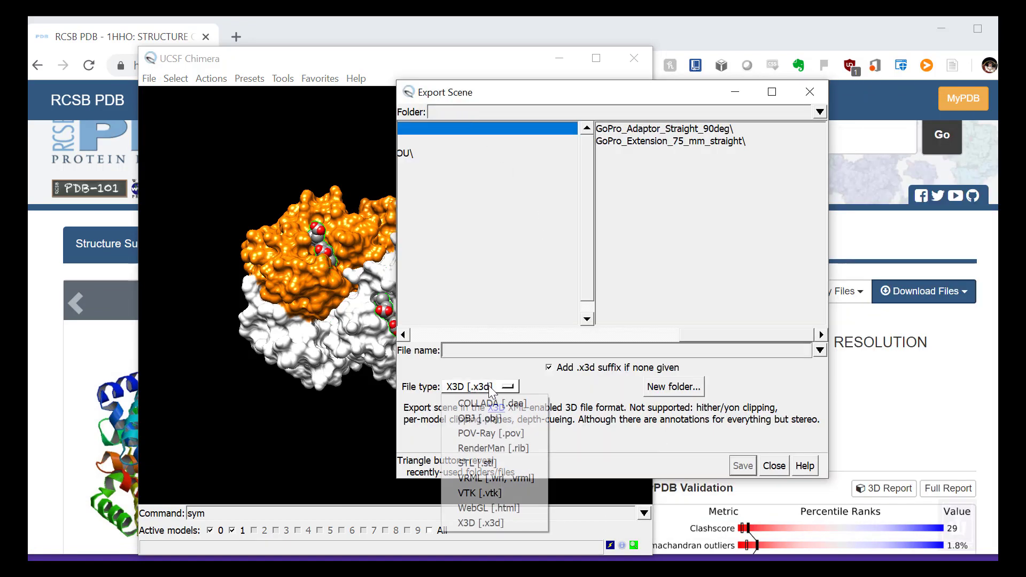
pyautogui.click(494, 463)
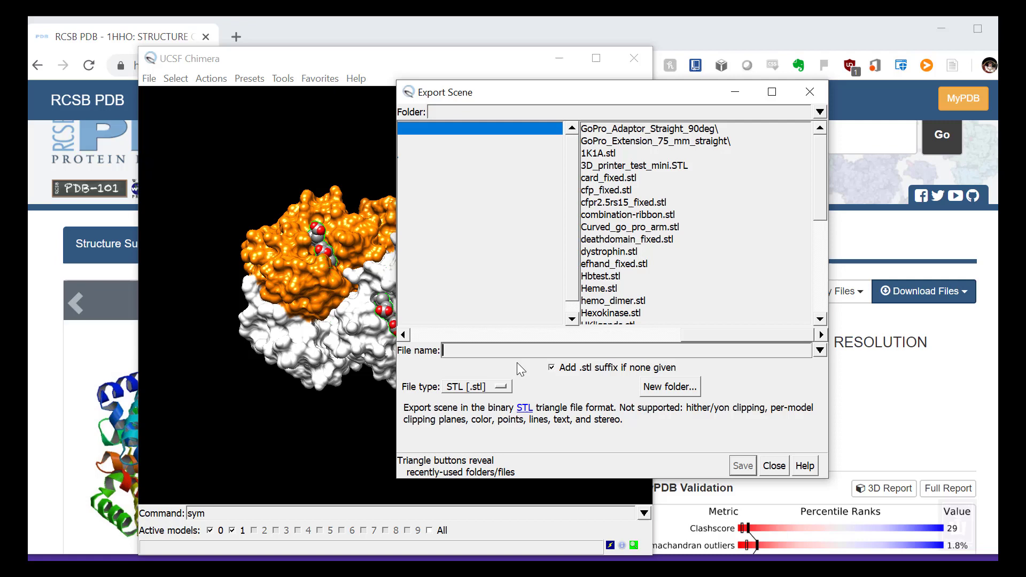
pyautogui.write('Oxyhemoglobin')
pyautogui.press('Return')
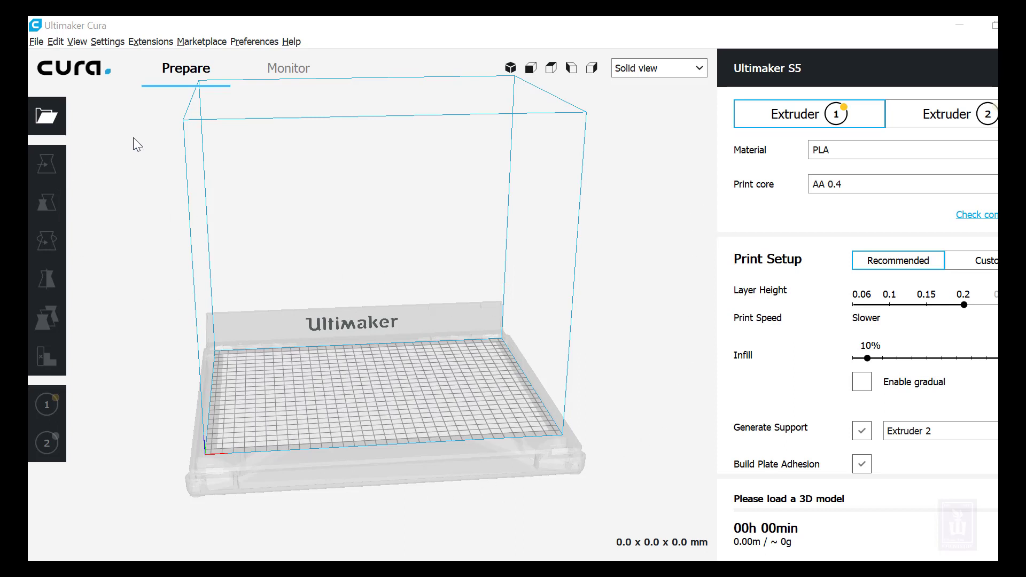
# Open Oxyhemoglobin.stl from the 3DPrinting folder onto the Cura build plate
pyautogui.click(38, 41)
pyautogui.click(67, 72)
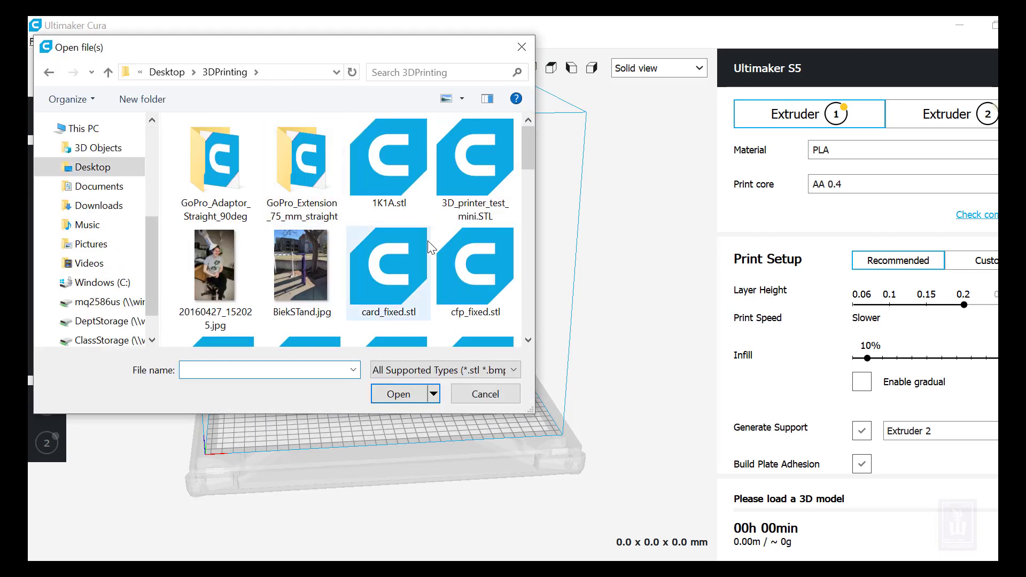
pyautogui.click(431, 246)
pyautogui.press('o')
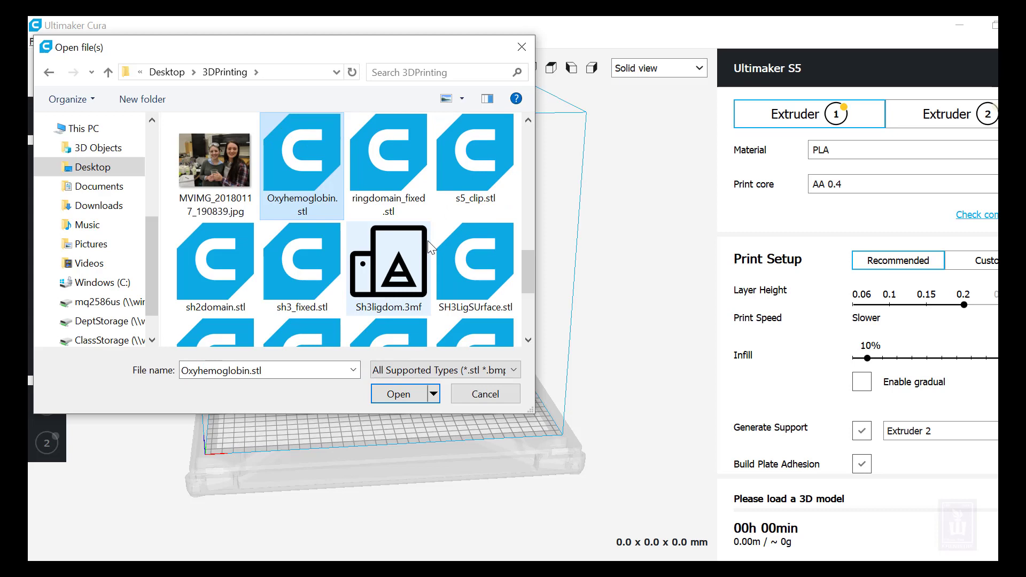
pyautogui.doubleClick(318, 149)
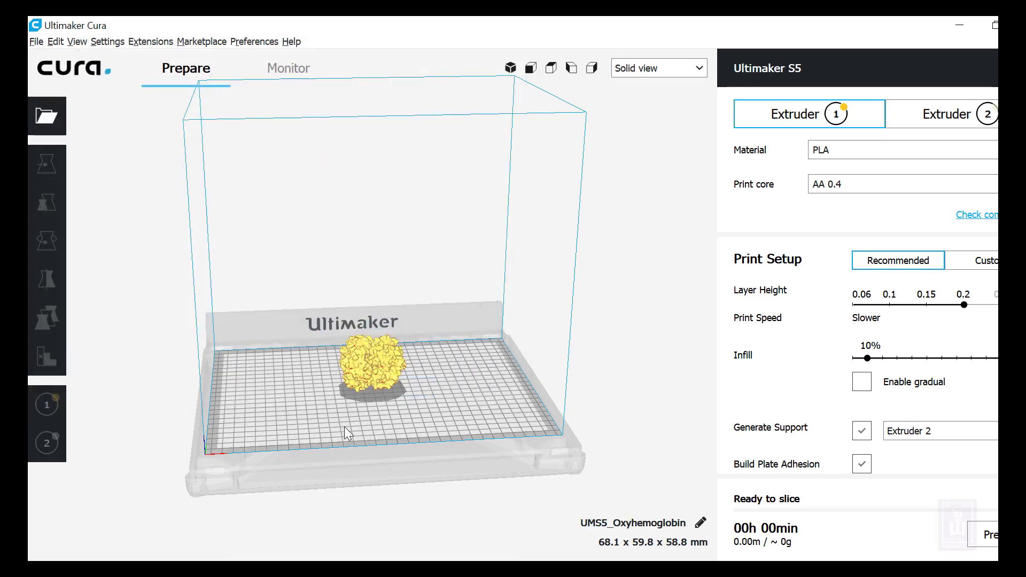
pyautogui.moveTo(344, 428)
pyautogui.mouseDown(button='right')
pyautogui.moveTo(342, 379)
pyautogui.moveTo(360, 415)
pyautogui.mouseUp(button='right')
pyautogui.scroll(5, 364, 412)
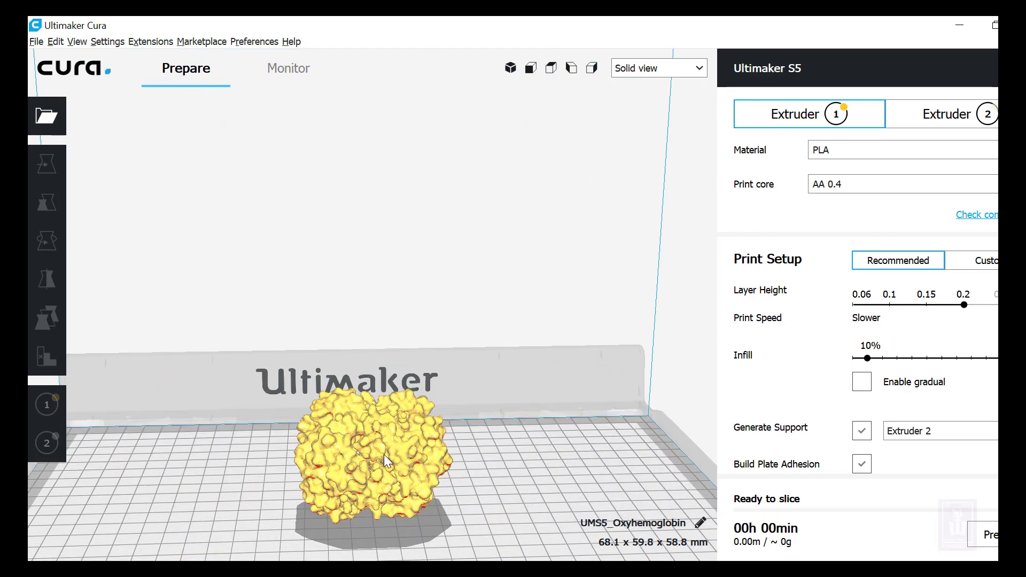
pyautogui.moveTo(429, 448); pyautogui.dragTo(457, 556, button='right')
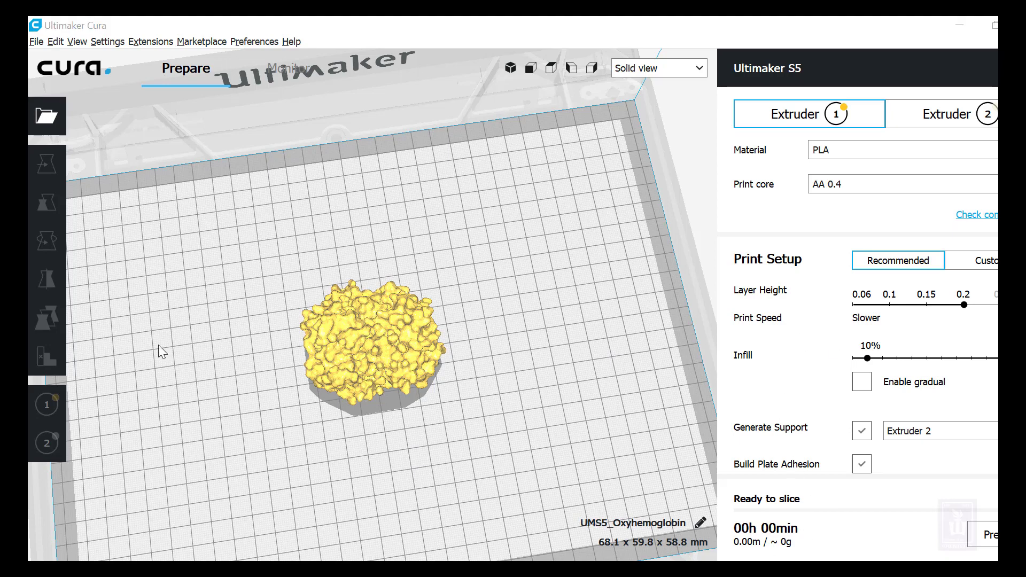
pyautogui.moveTo(158, 345); pyautogui.dragTo(288, 393, button='right')
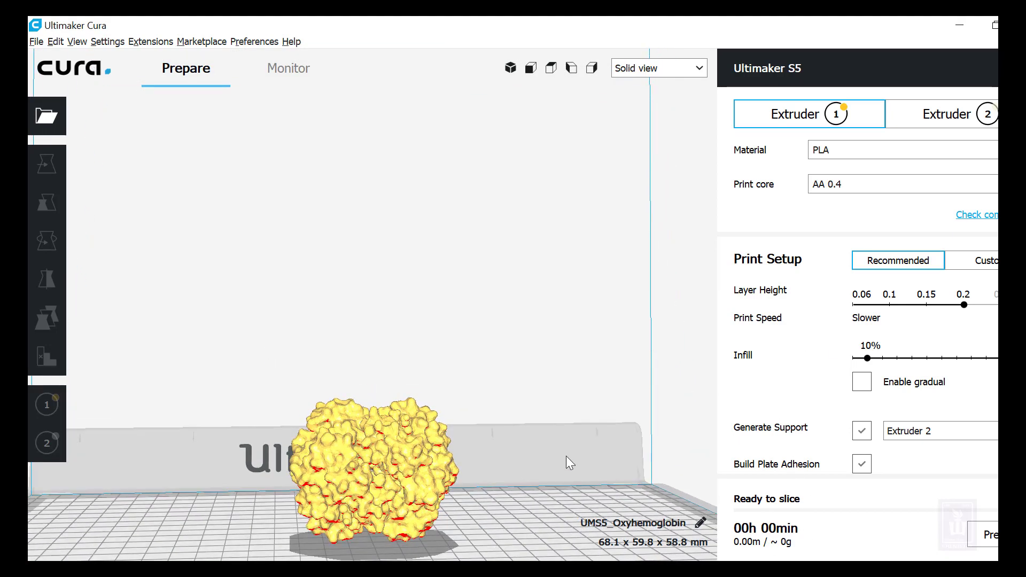
pyautogui.moveTo(552, 463)
pyautogui.mouseDown(button='right')
pyautogui.moveTo(538, 439)
pyautogui.moveTo(548, 470)
pyautogui.moveTo(546, 457)
pyautogui.mouseUp(button='right')
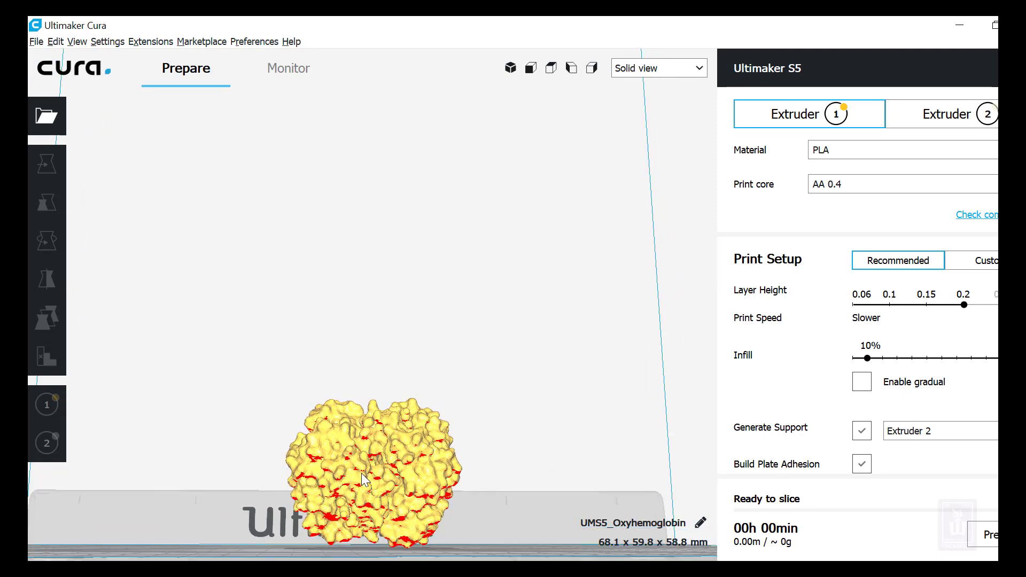
pyautogui.moveTo(522, 440); pyautogui.dragTo(392, 522, button='right')
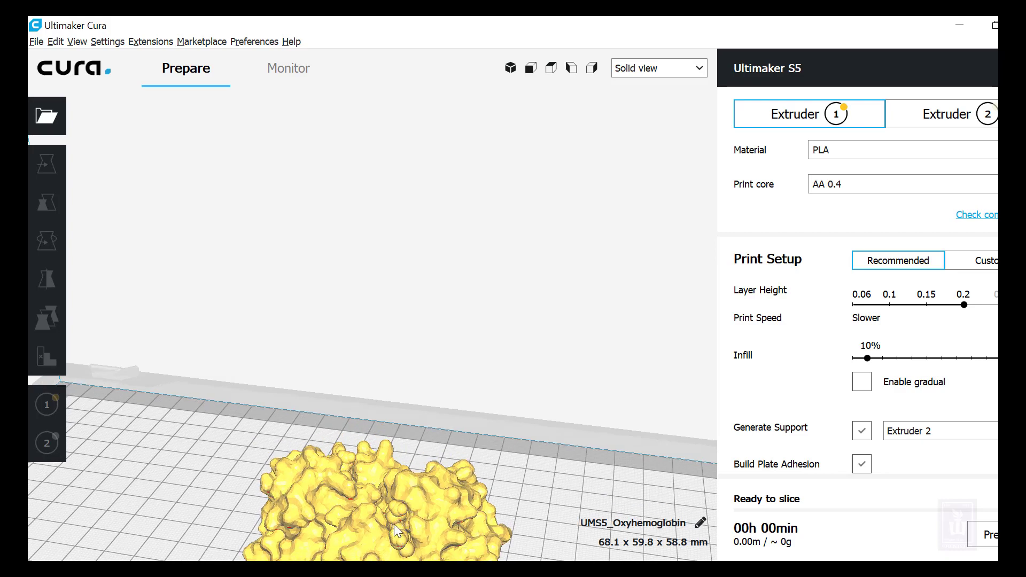
pyautogui.moveTo(485, 474); pyautogui.dragTo(274, 443, button='right')
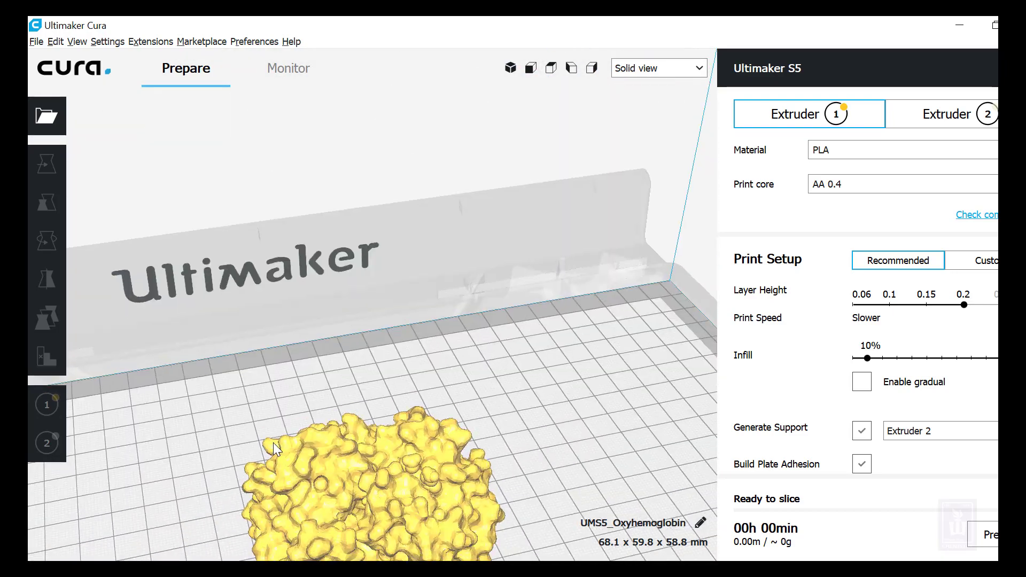
pyautogui.rightClick(267, 414)
pyautogui.click(227, 403)
pyautogui.moveTo(227, 406); pyautogui.dragTo(415, 406, button='right')
pyautogui.scroll(-5, 450, 408)
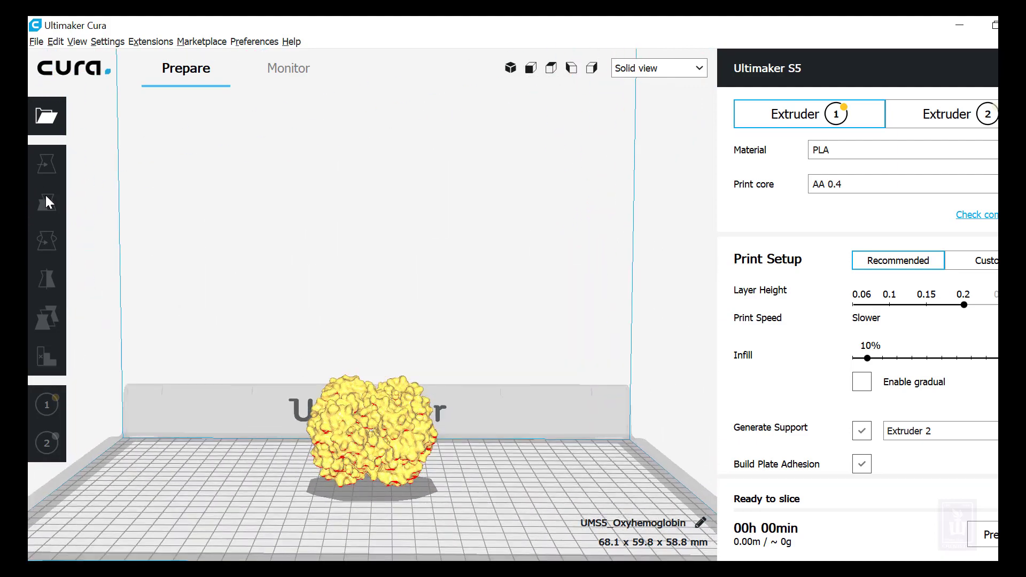
# Select the hemoglobin model and check both extruders' material and print core settings
pyautogui.hotkey('ctrl', 'a')
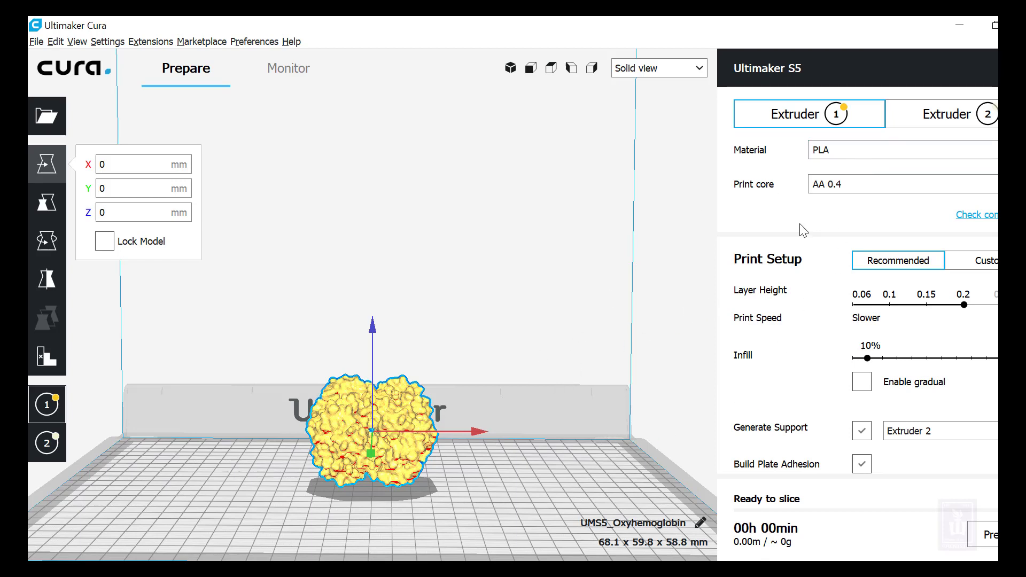
pyautogui.click(835, 155)
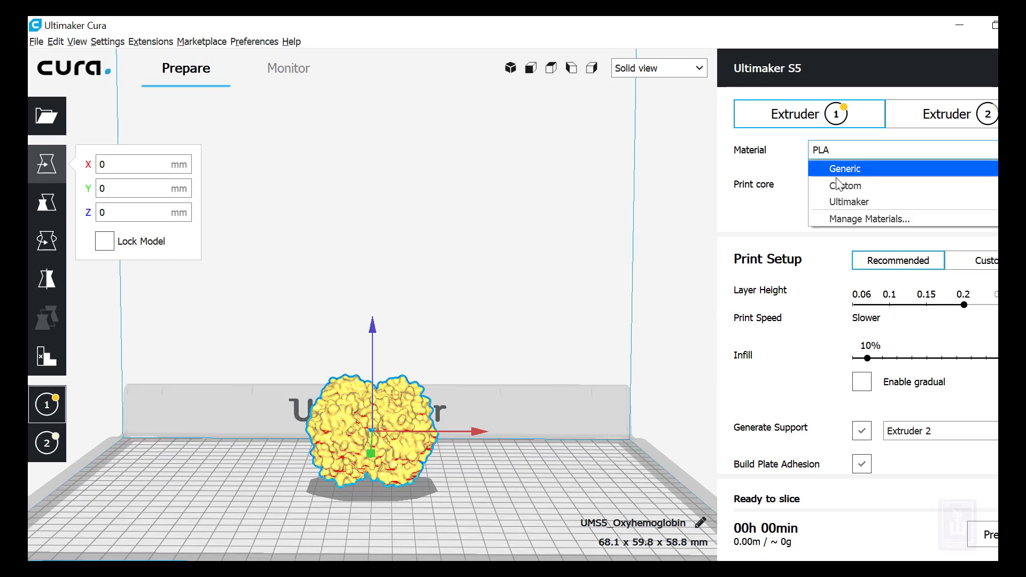
pyautogui.click(782, 150)
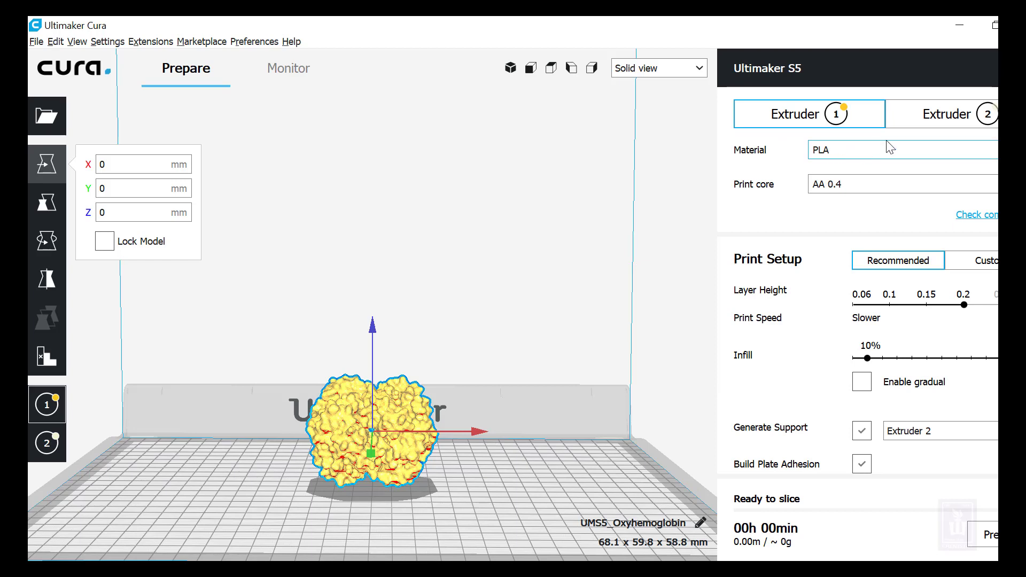
pyautogui.click(956, 119)
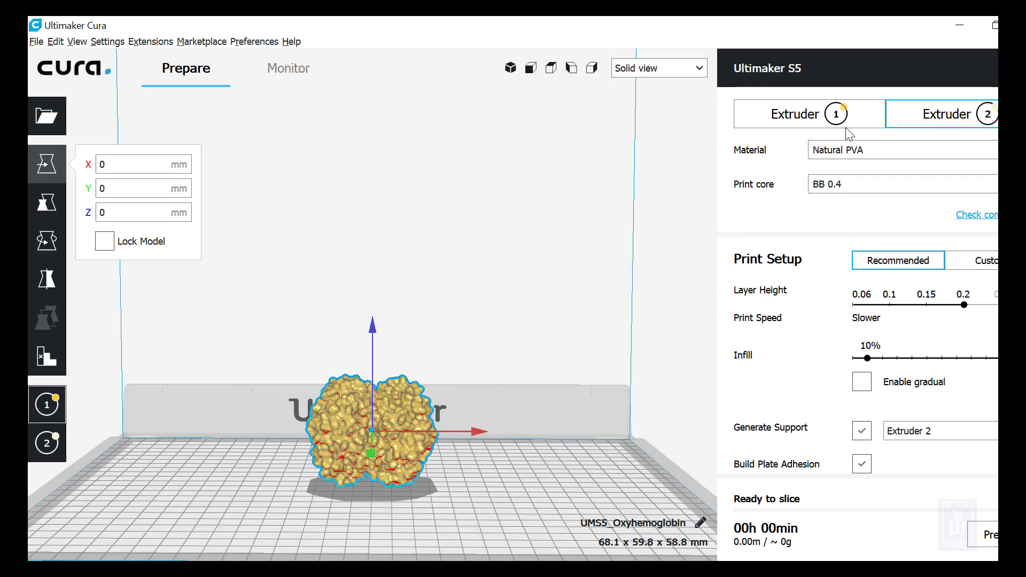
# Set Extruder 2's material to Ultimaker Natural PVA
pyautogui.click(119, 45)
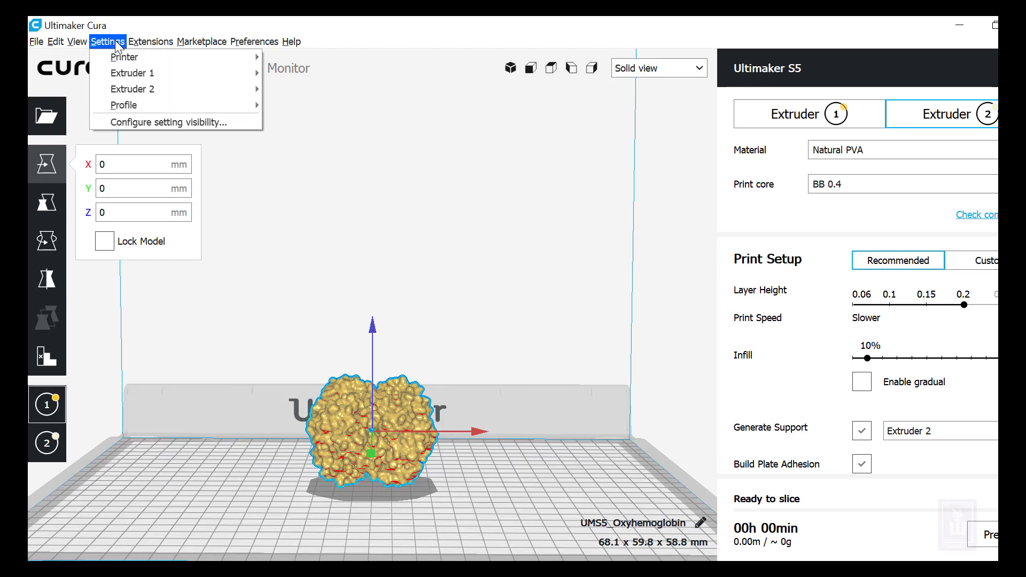
pyautogui.moveTo(143, 90)
pyautogui.moveTo(308, 94)
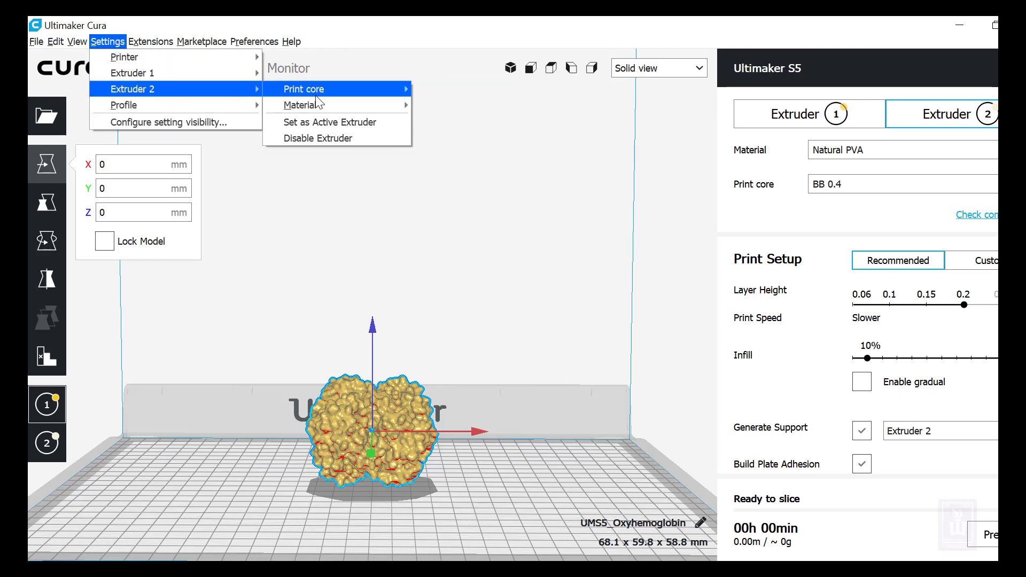
pyautogui.moveTo(452, 140)
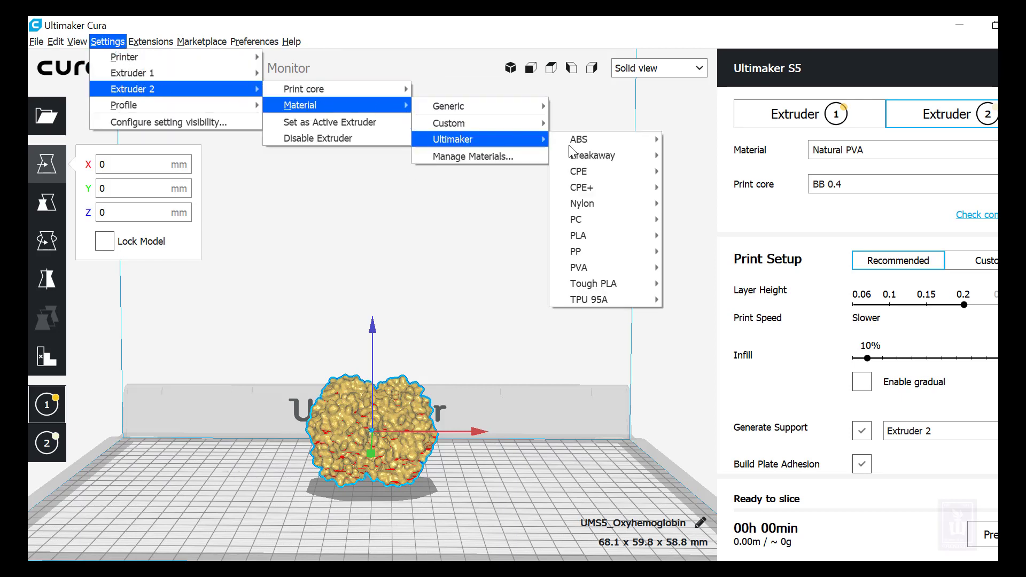
pyautogui.moveTo(593, 267)
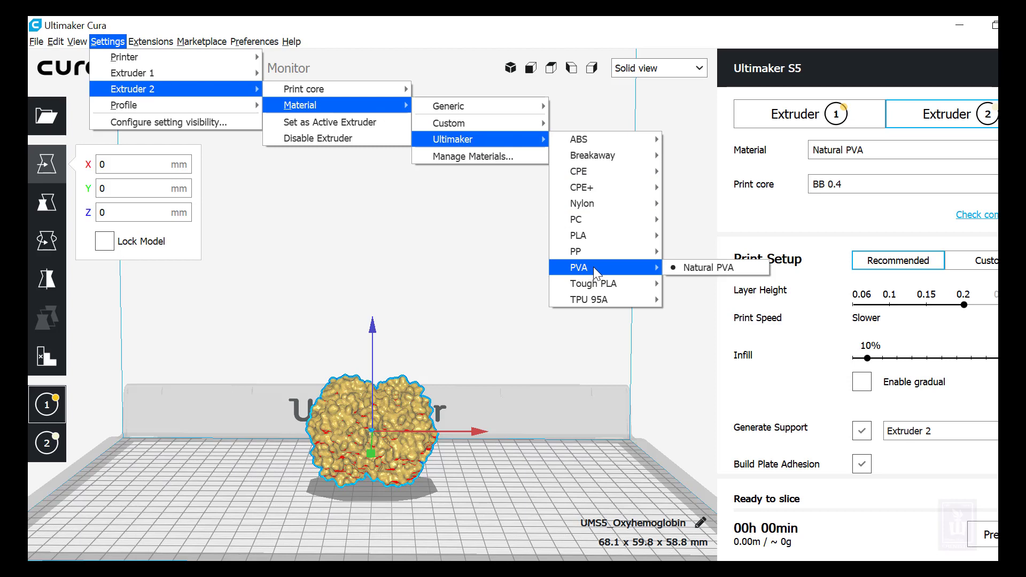
pyautogui.click(688, 269)
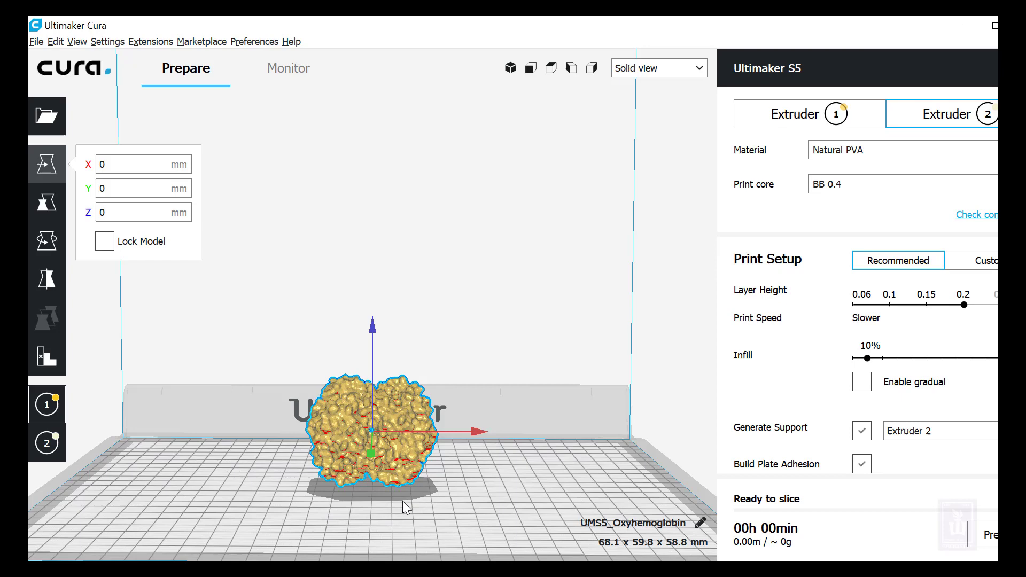
pyautogui.moveTo(381, 480); pyautogui.dragTo(455, 428, button='right')
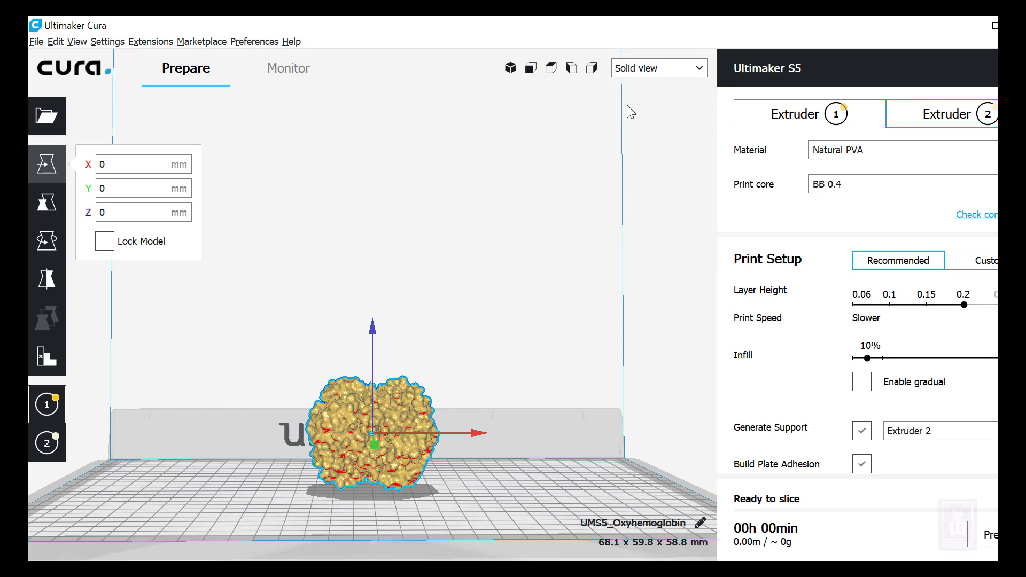
pyautogui.moveTo(367, 537); pyautogui.dragTo(434, 425, button='right')
pyautogui.scroll(3, 364, 502)
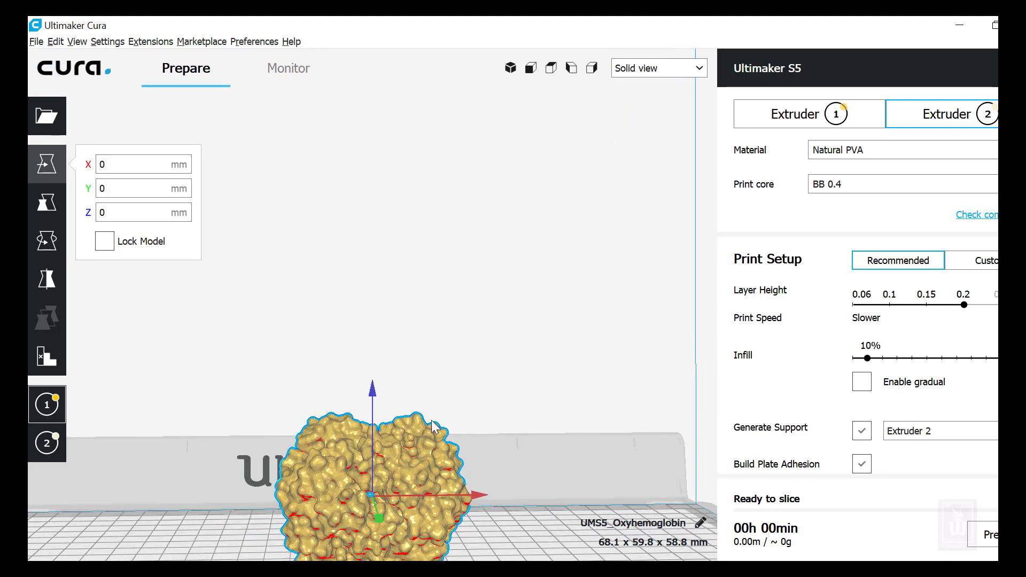
pyautogui.moveTo(458, 355); pyautogui.dragTo(468, 378, button='right')
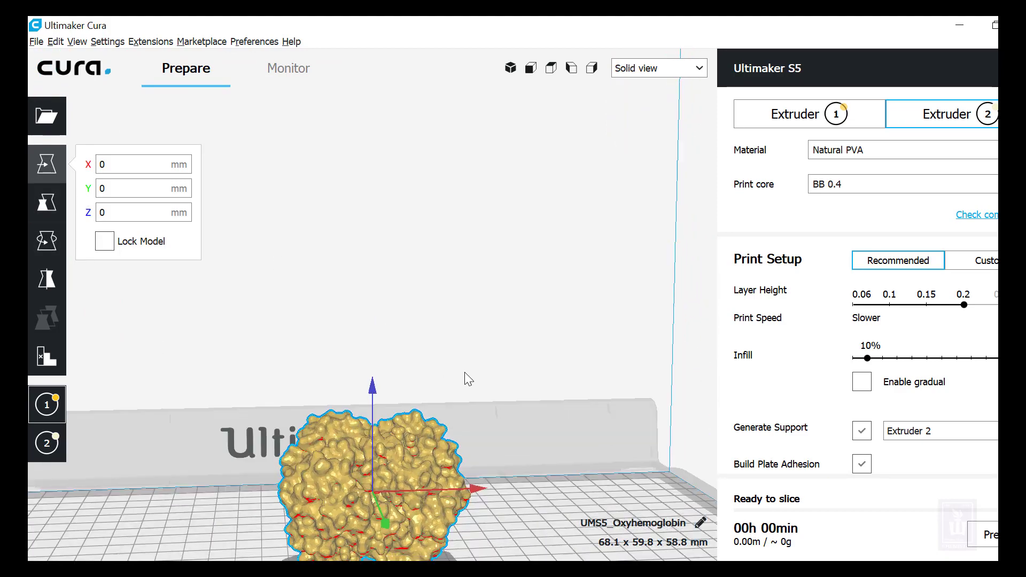
pyautogui.rightClick(465, 374)
pyautogui.click(390, 269)
pyautogui.click(397, 281)
pyautogui.scroll(-2, 397, 281)
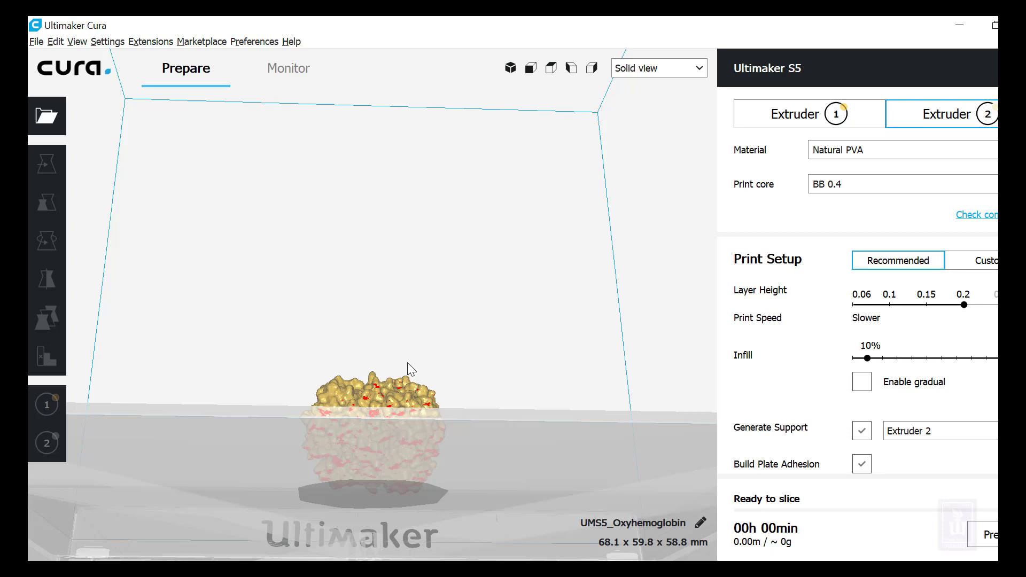
pyautogui.moveTo(408, 363); pyautogui.dragTo(398, 403, button='right')
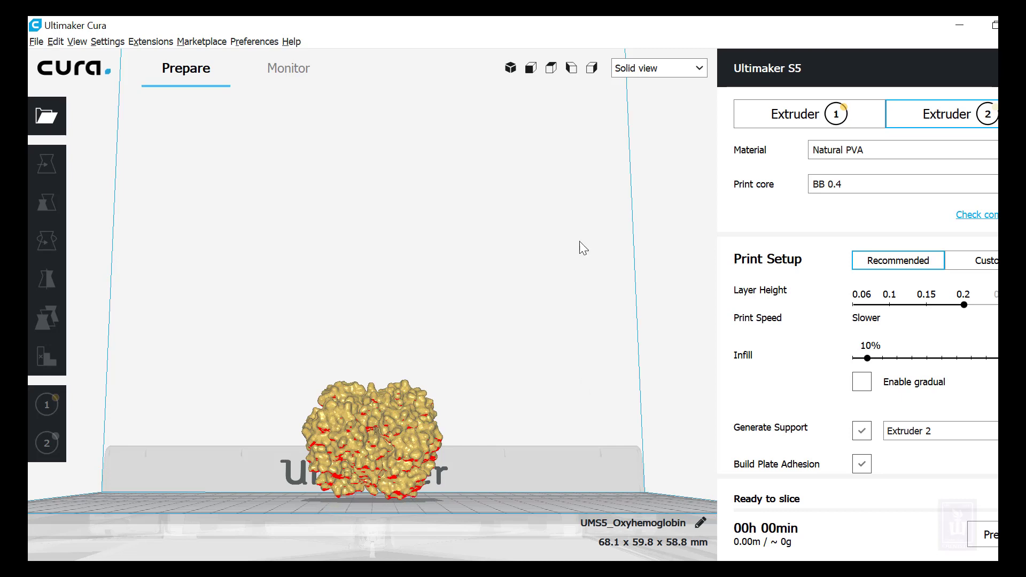
pyautogui.click(659, 72)
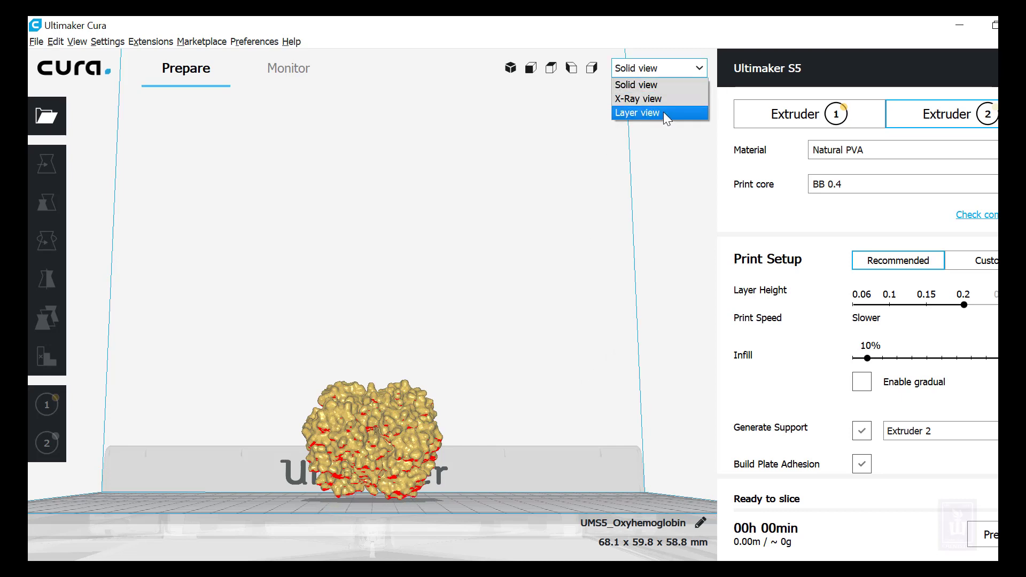
pyautogui.click(663, 111)
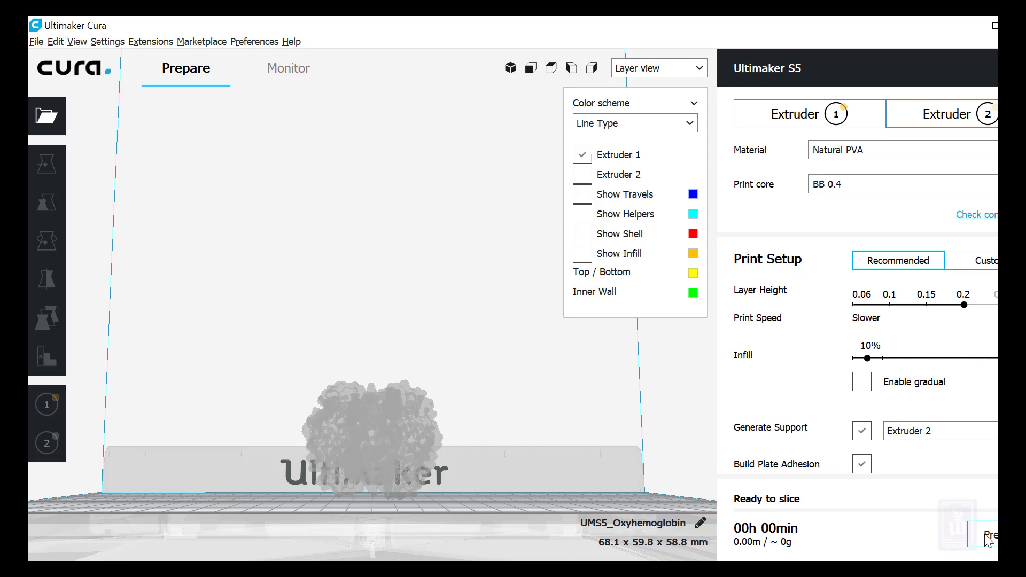
pyautogui.click(650, 68)
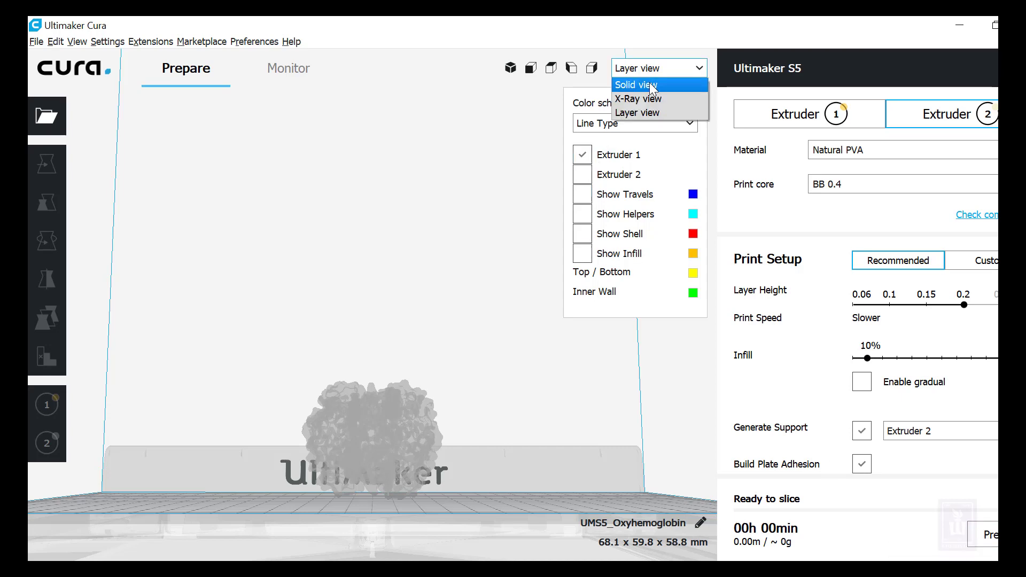
pyautogui.click(652, 85)
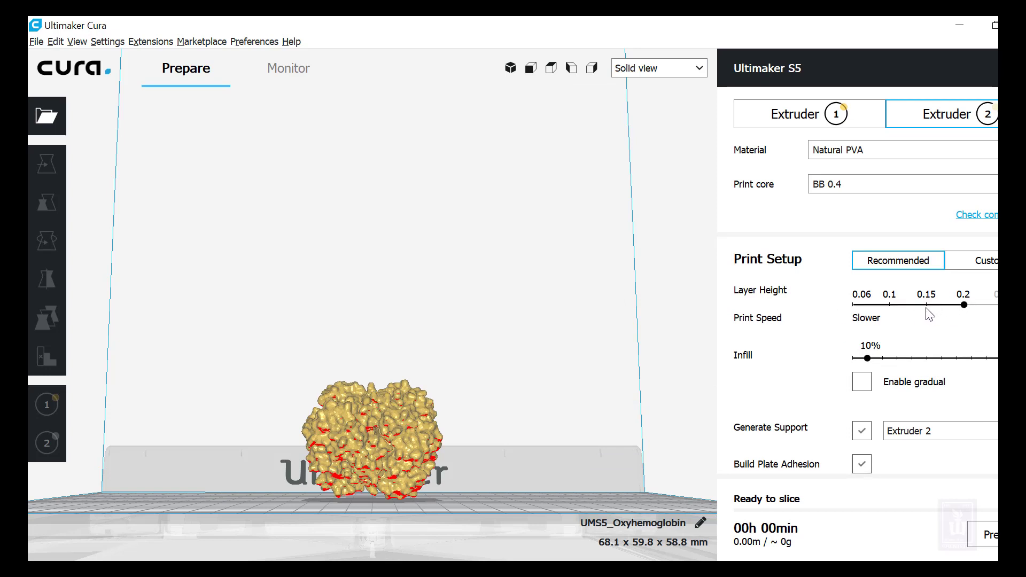
pyautogui.click(890, 306)
# Try layer heights 0.06, 0.15 and 0.1 before settling back on 0.2
pyautogui.click(855, 311)
pyautogui.click(927, 305)
pyautogui.click(891, 307)
pyautogui.click(964, 306)
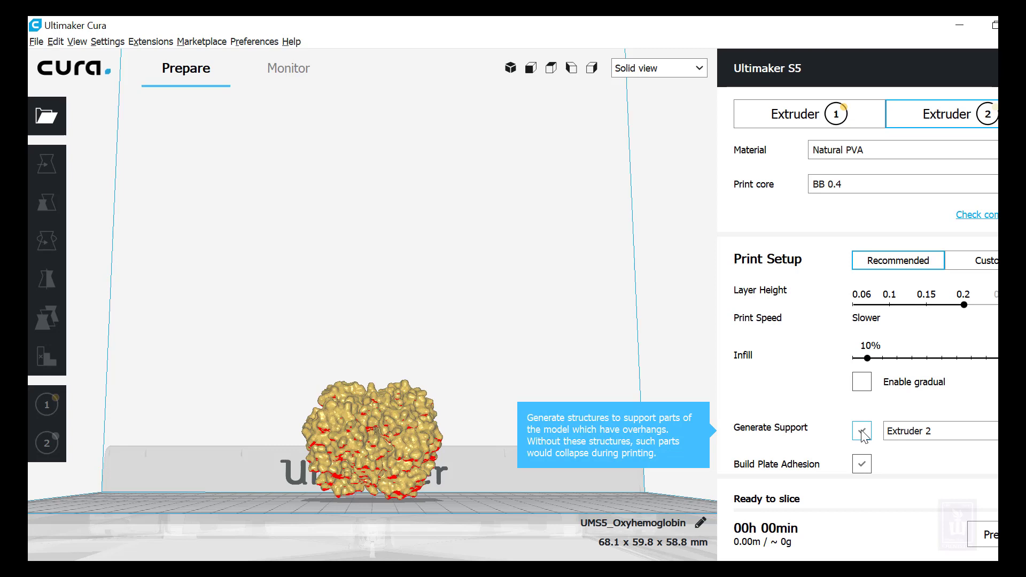
# Turn build plate adhesion off and back on, leaving it enabled
pyautogui.click(861, 463)
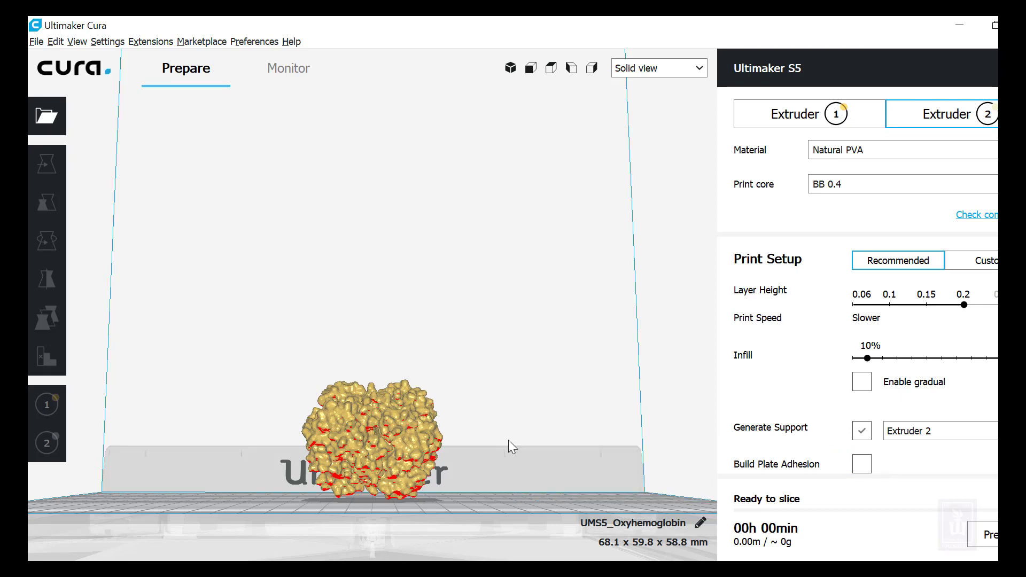
pyautogui.scroll(-2, 754, 418)
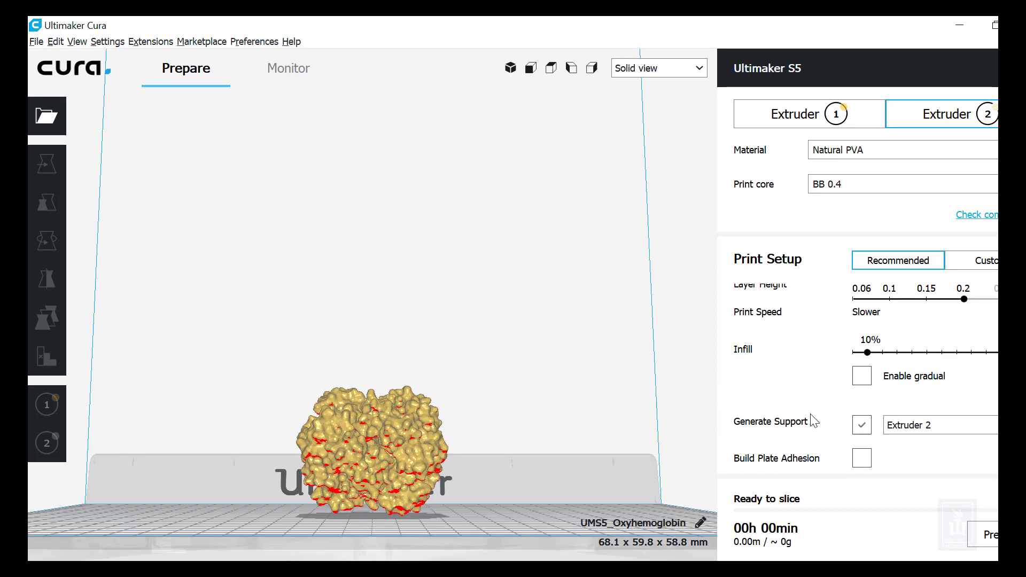
pyautogui.scroll(-1, 847, 417)
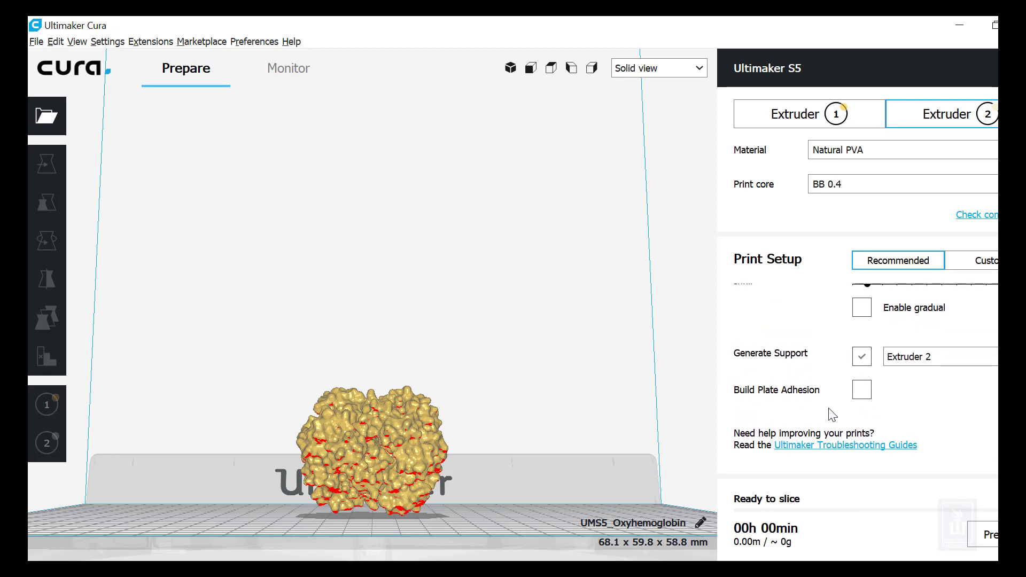
pyautogui.click(863, 400)
pyautogui.scroll(3, 804, 387)
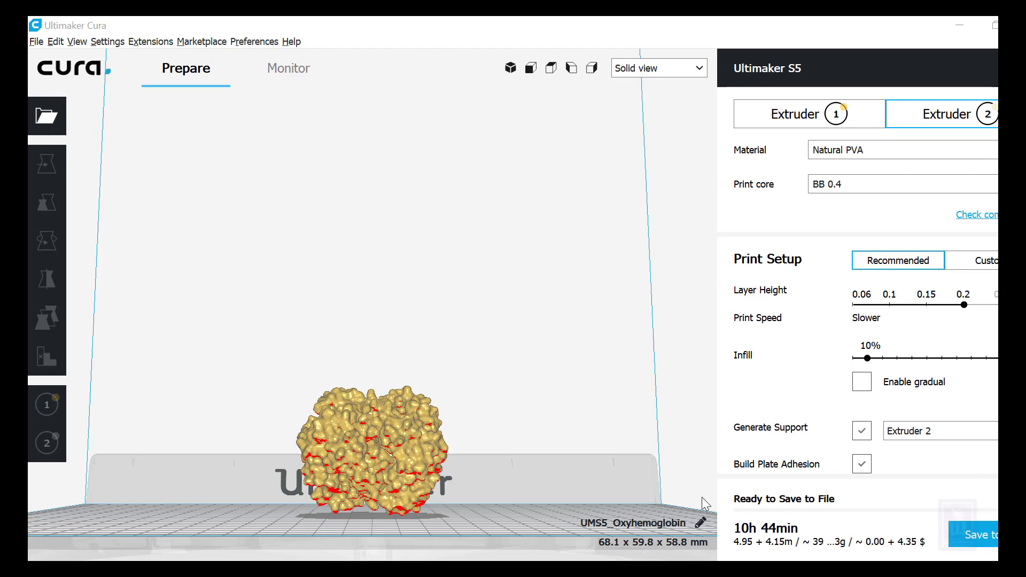
# Open the Materials preferences page and select Generic PLA
pyautogui.moveTo(781, 543)
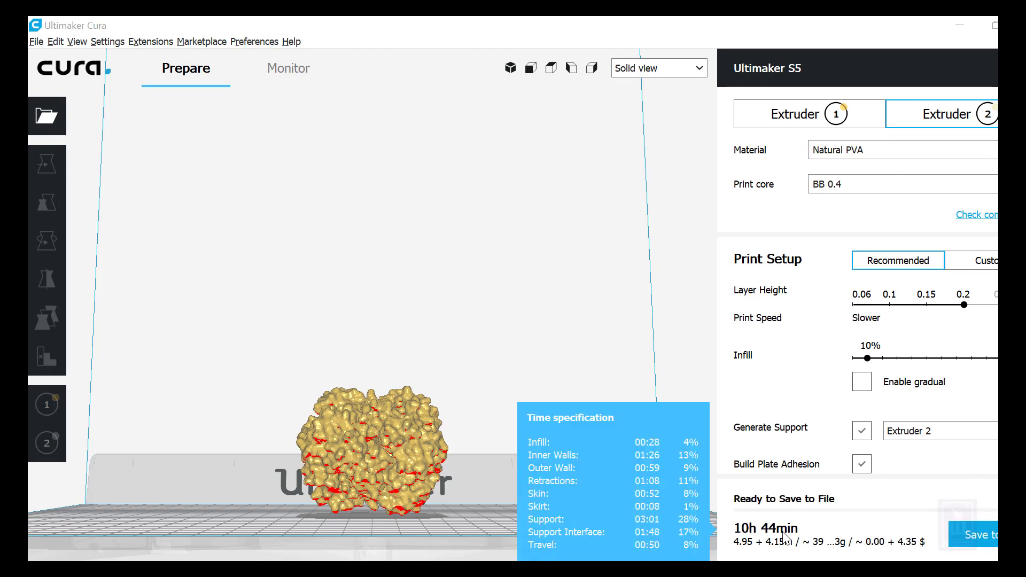
pyautogui.moveTo(844, 544)
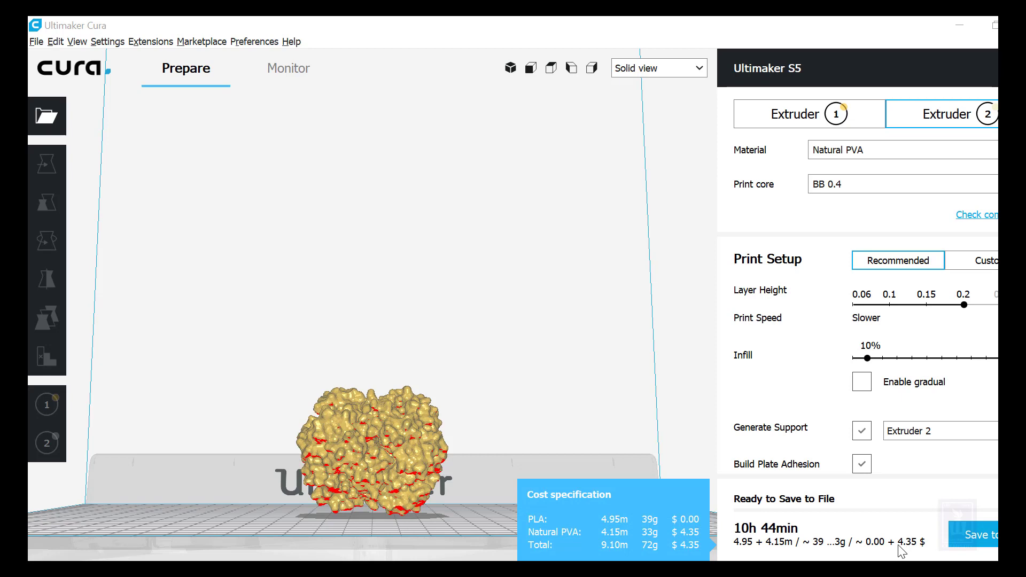
pyautogui.click(248, 42)
pyautogui.click(283, 58)
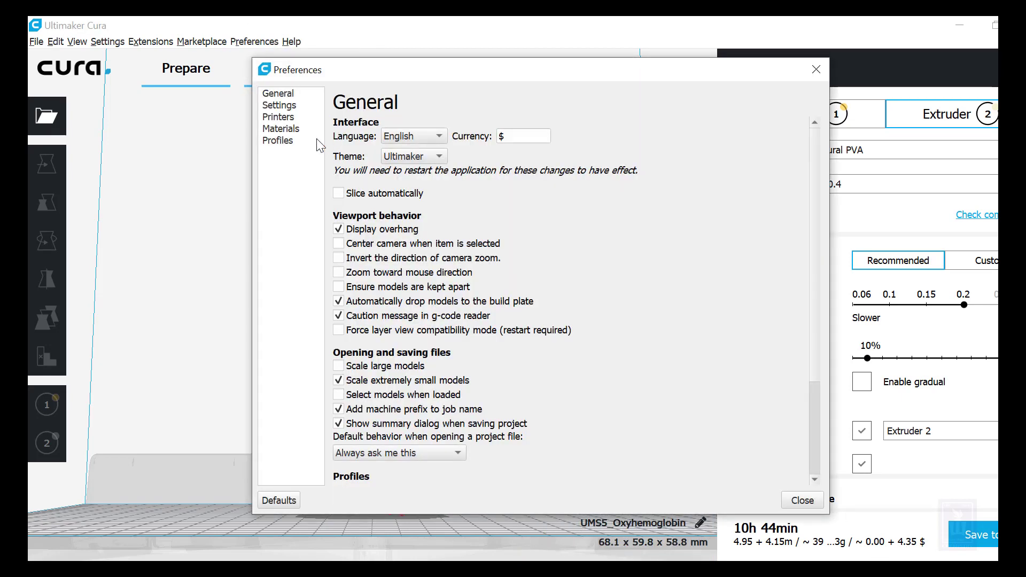
pyautogui.click(293, 131)
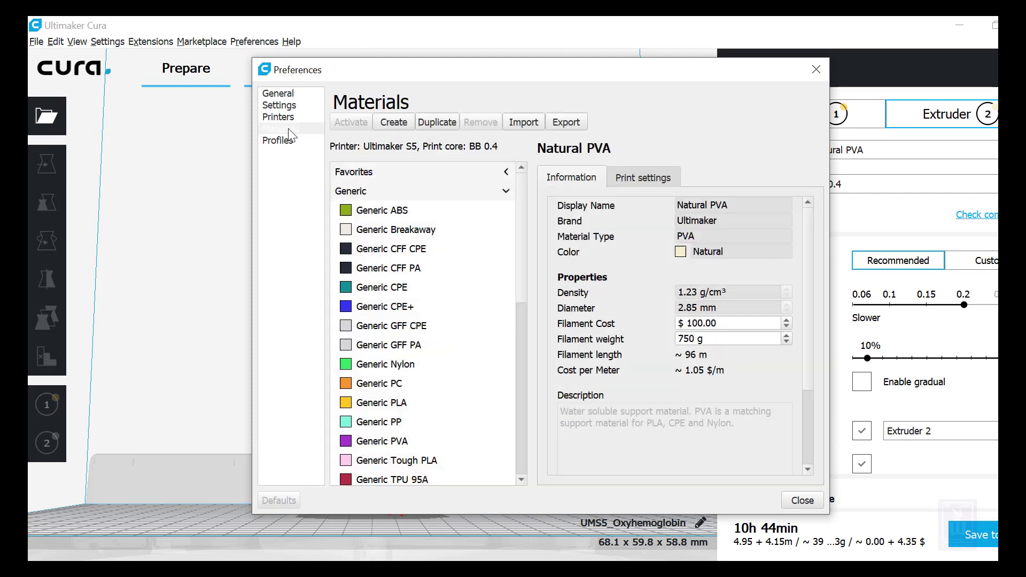
pyautogui.scroll(-5, 409, 294)
pyautogui.scroll(2, 396, 236)
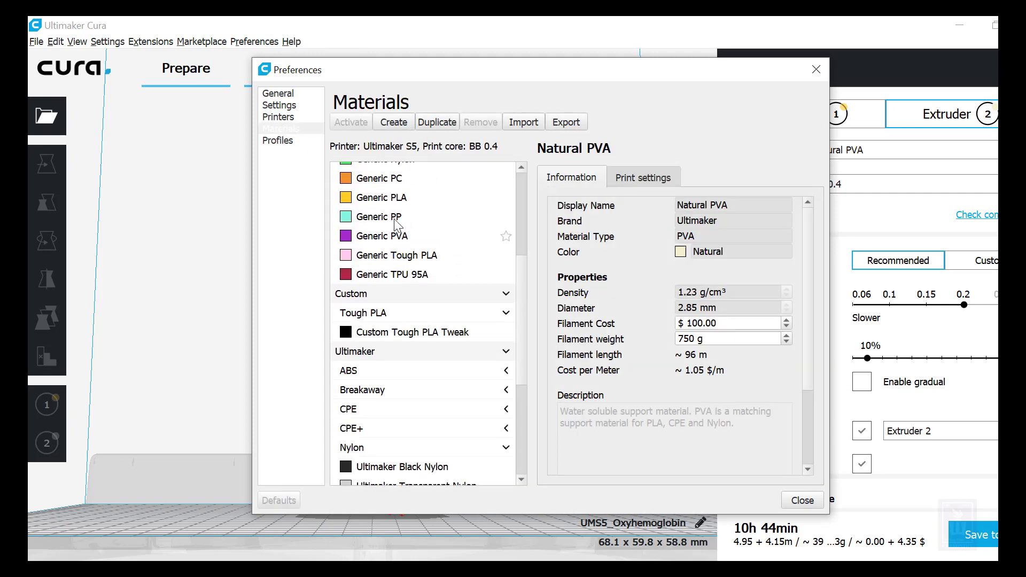
pyautogui.click(395, 197)
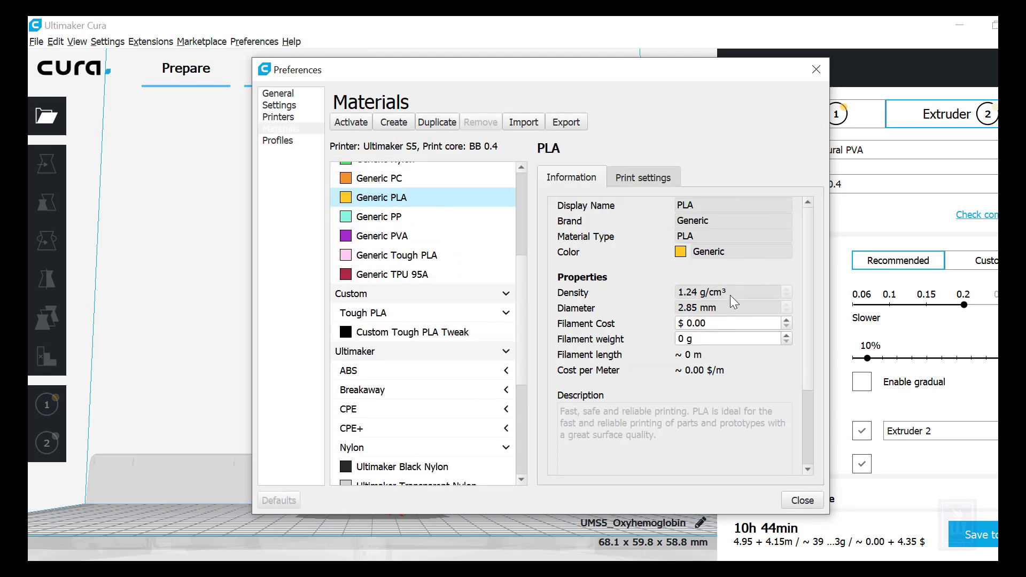
# Set Generic PLA's filament cost to 25 and filament weight to 1000 g, then close
pyautogui.click(736, 323)
pyautogui.moveTo(737, 323); pyautogui.dragTo(668, 321)
pyautogui.write('25')
pyautogui.press('Tab')
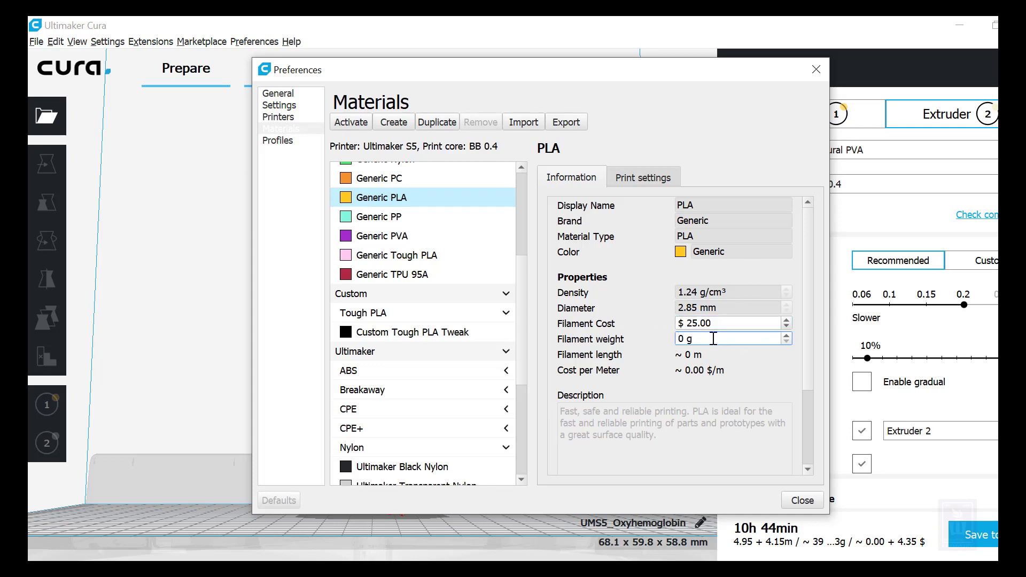
pyautogui.write('1000')
pyautogui.click(804, 501)
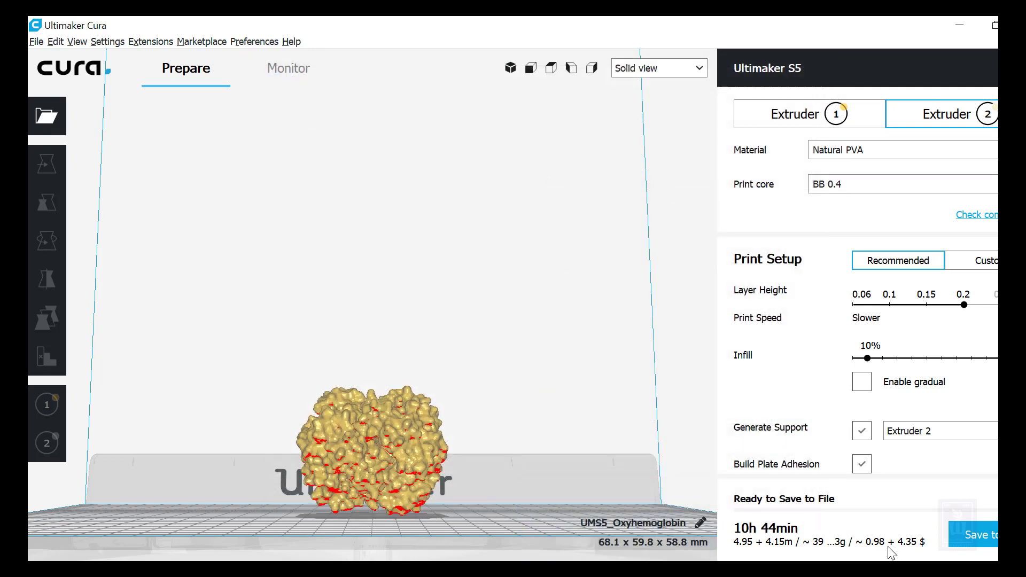
pyautogui.moveTo(883, 552)
pyautogui.moveTo(917, 555)
pyautogui.moveTo(377, 495); pyautogui.dragTo(397, 477, button='right')
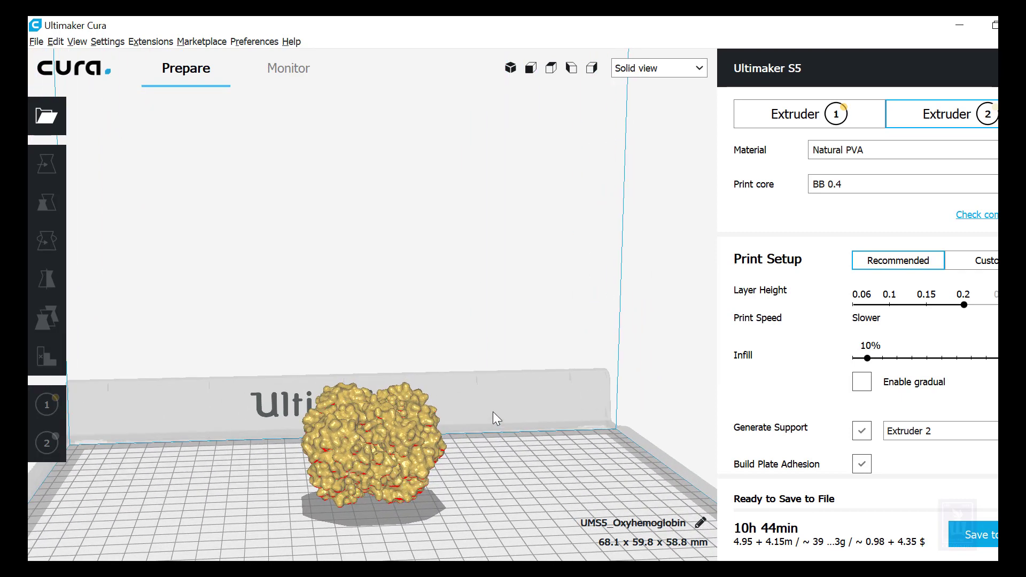
pyautogui.moveTo(399, 496)
pyautogui.mouseDown(button='right')
pyautogui.moveTo(396, 449)
pyautogui.moveTo(400, 476)
pyautogui.mouseUp(button='right')
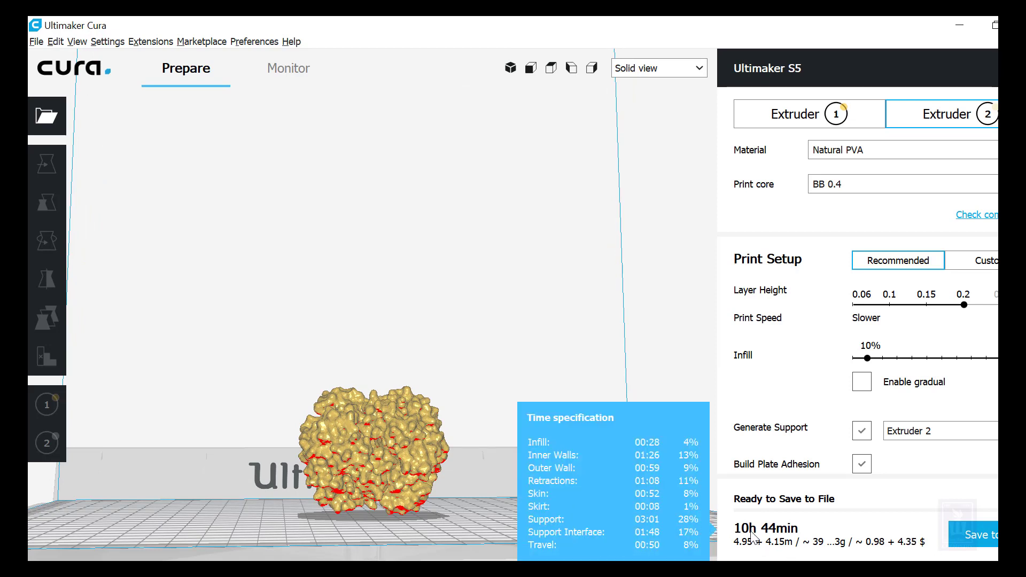
# Switch to Layer view, toggle the Extruder 1 and 2 paths, and start the simulation
pyautogui.click(656, 72)
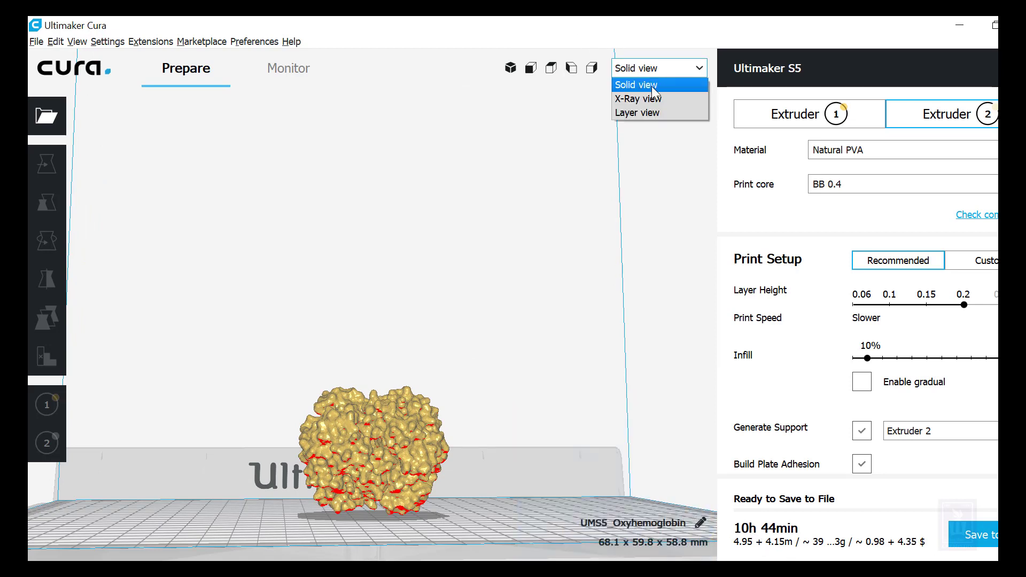
pyautogui.click(655, 113)
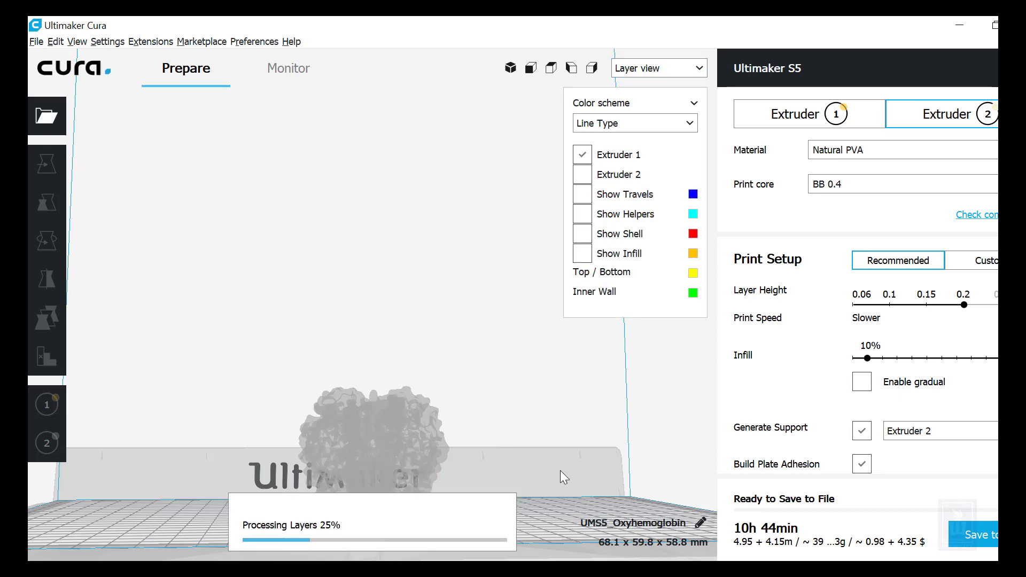
pyautogui.moveTo(556, 453); pyautogui.dragTo(514, 458, button='right')
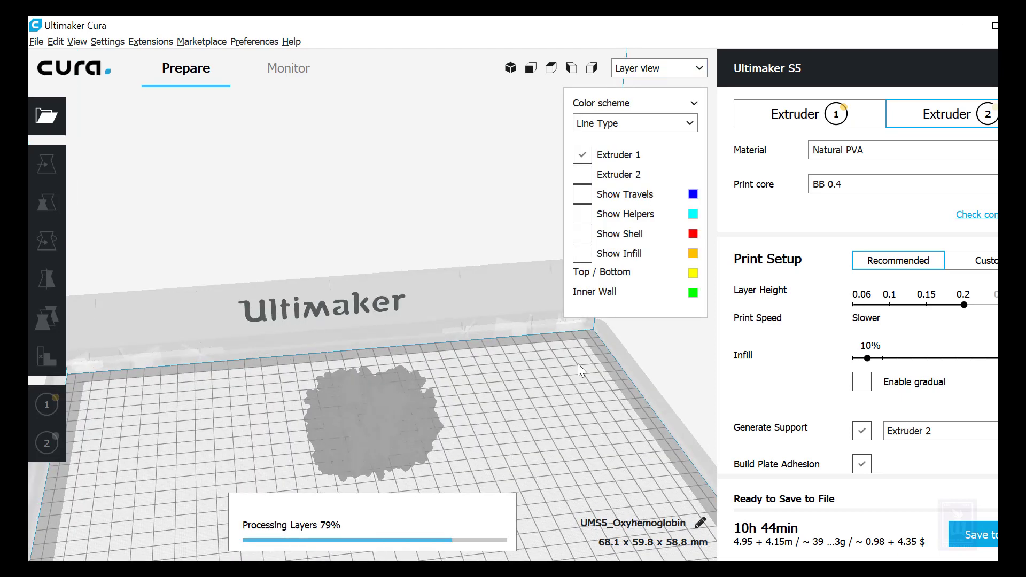
pyautogui.click(583, 175)
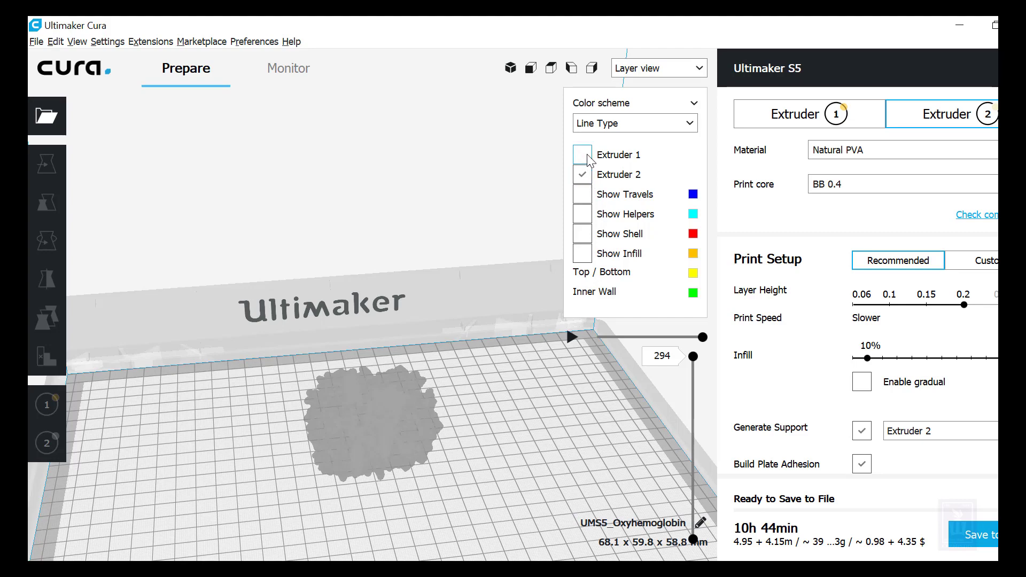
pyautogui.click(583, 155)
pyautogui.click(573, 337)
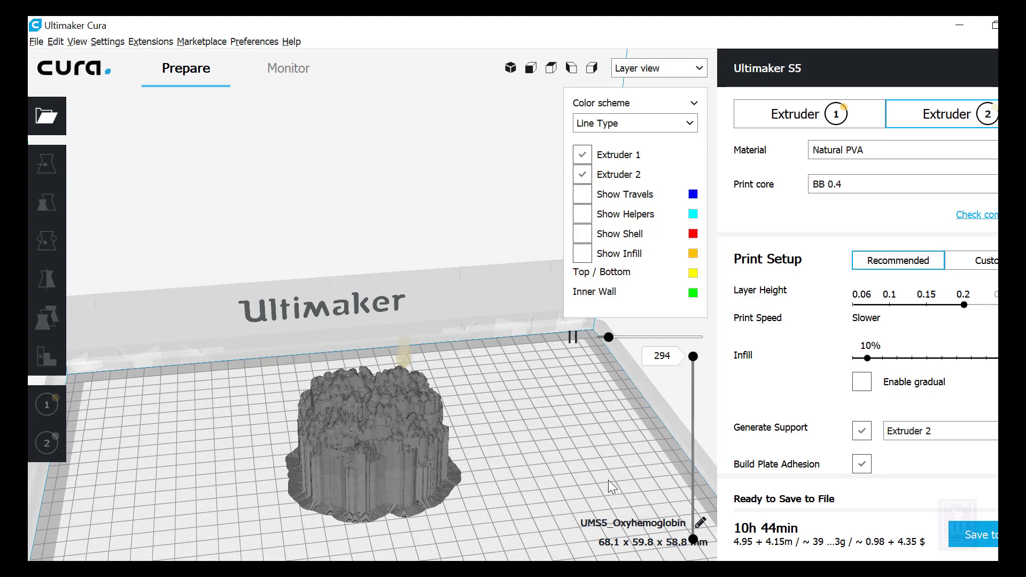
pyautogui.moveTo(518, 472); pyautogui.dragTo(313, 411, button='right')
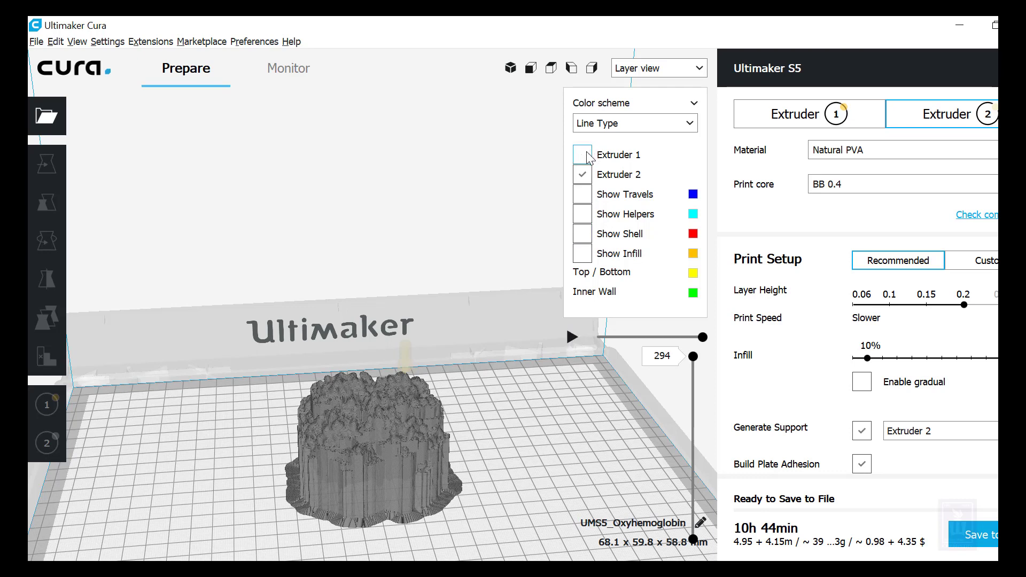
# Play the layer simulation over the first 14 layers, then raise the slider to layer 115
pyautogui.moveTo(693, 357); pyautogui.dragTo(701, 443)
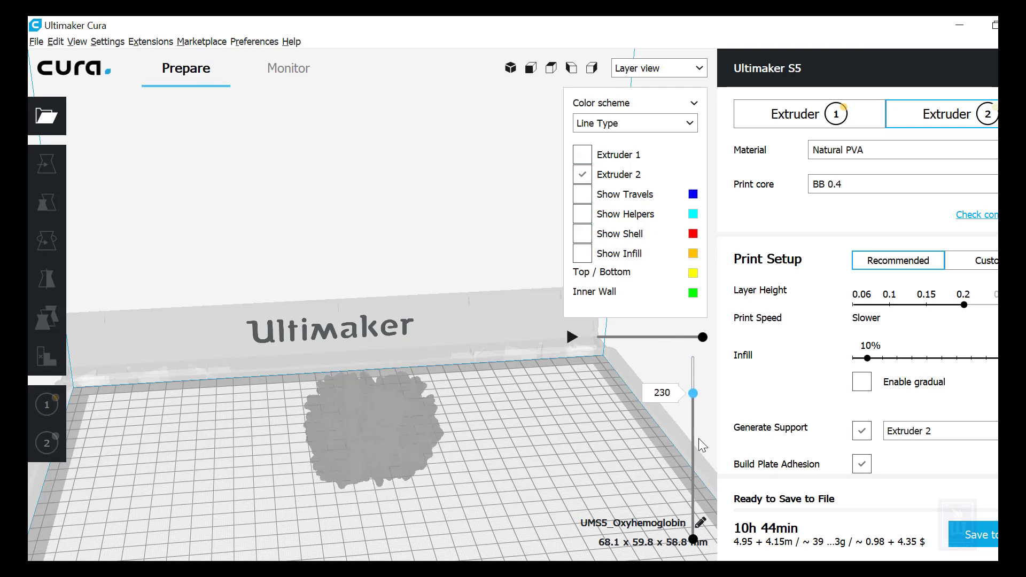
pyautogui.click(583, 155)
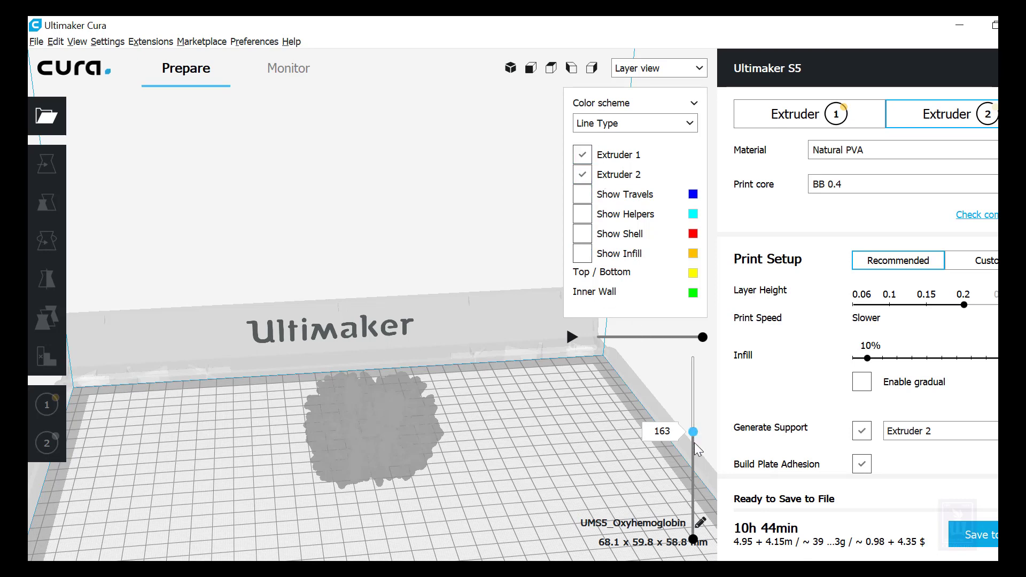
pyautogui.moveTo(693, 432); pyautogui.dragTo(694, 356)
pyautogui.click(573, 337)
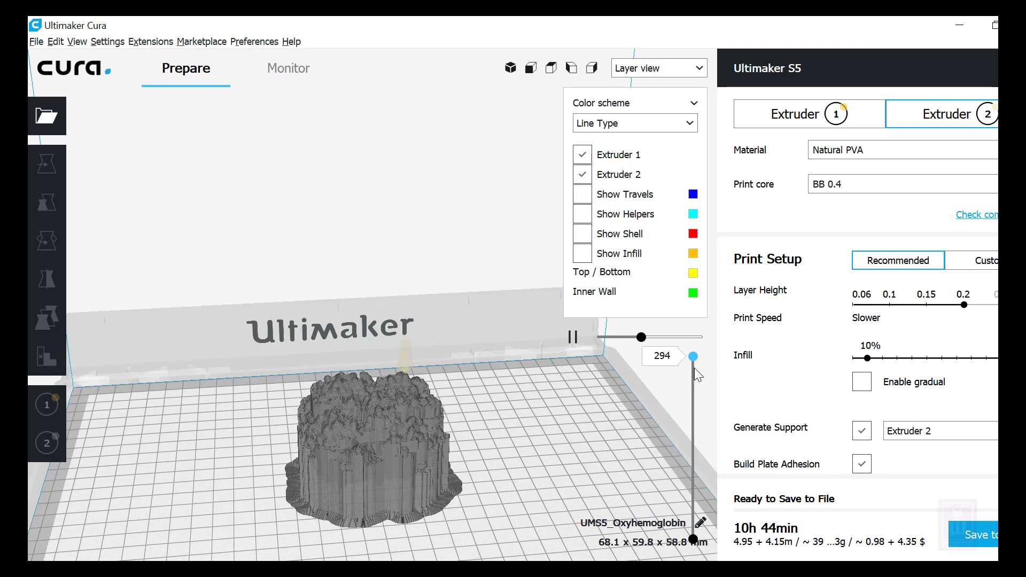
pyautogui.moveTo(693, 356); pyautogui.dragTo(693, 542)
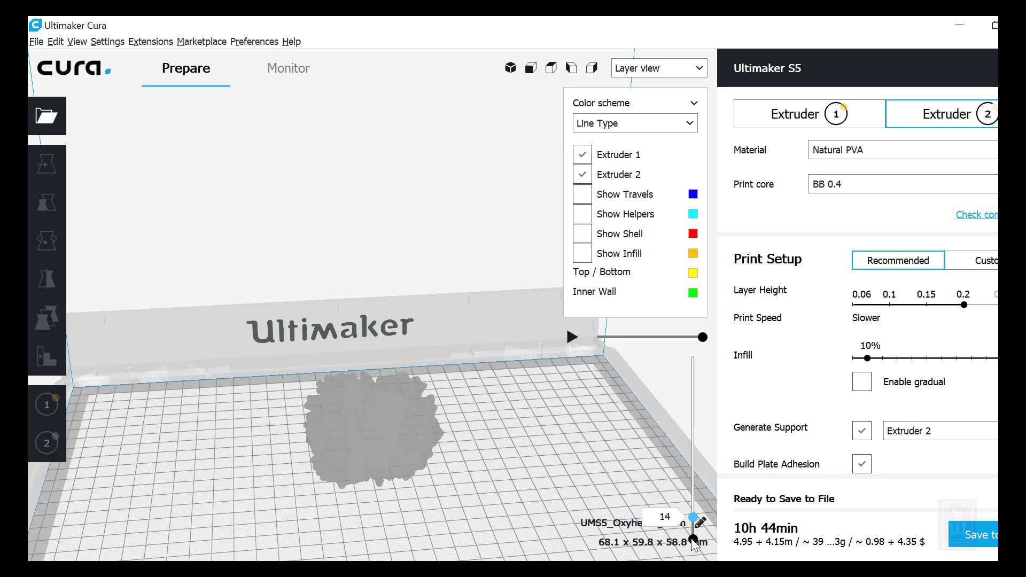
pyautogui.click(570, 337)
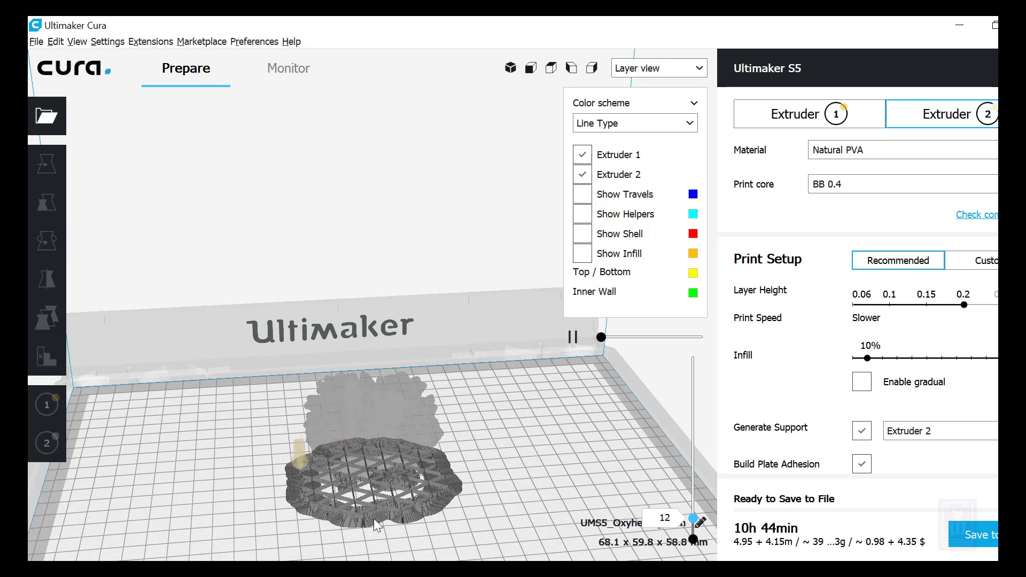
pyautogui.scroll(2, 354, 499)
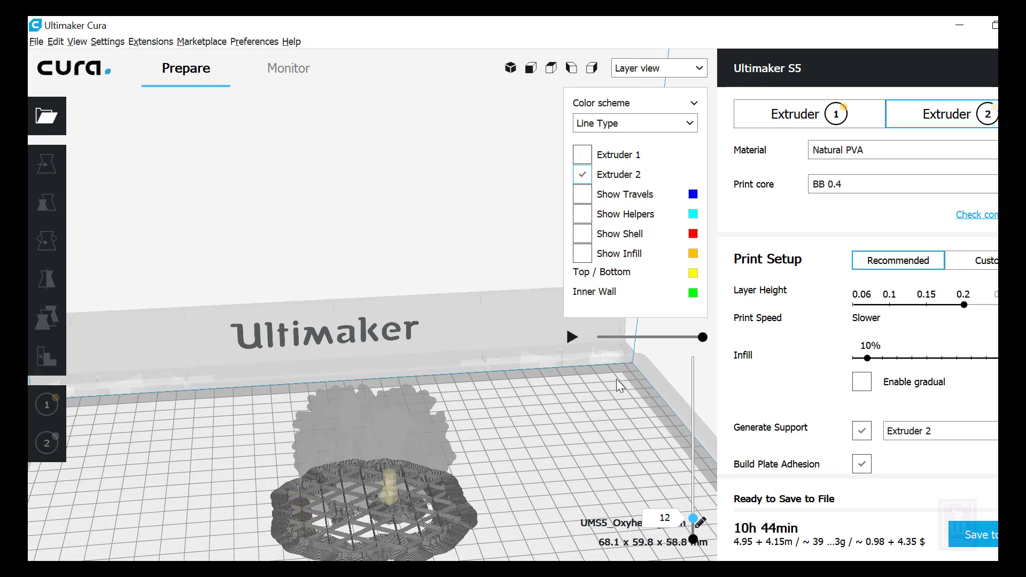
pyautogui.click(571, 338)
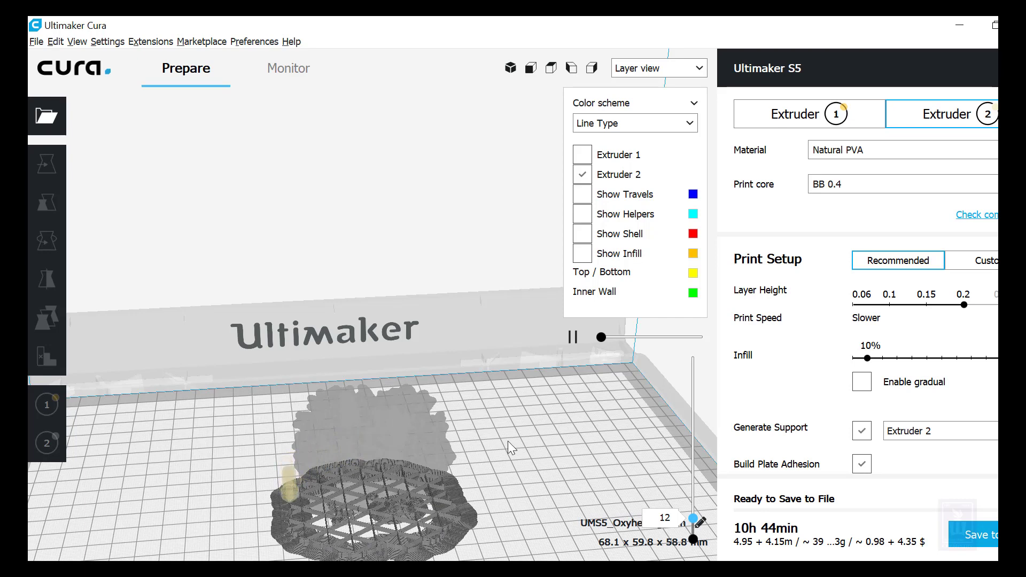
pyautogui.moveTo(695, 522); pyautogui.dragTo(694, 459)
pyautogui.click(573, 338)
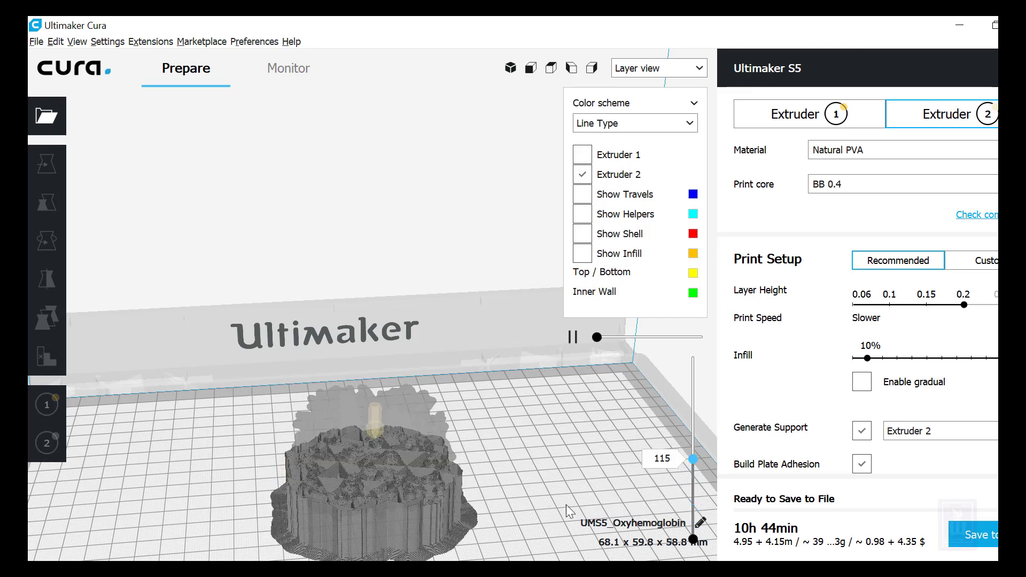
pyautogui.moveTo(438, 497); pyautogui.dragTo(398, 359, button='right')
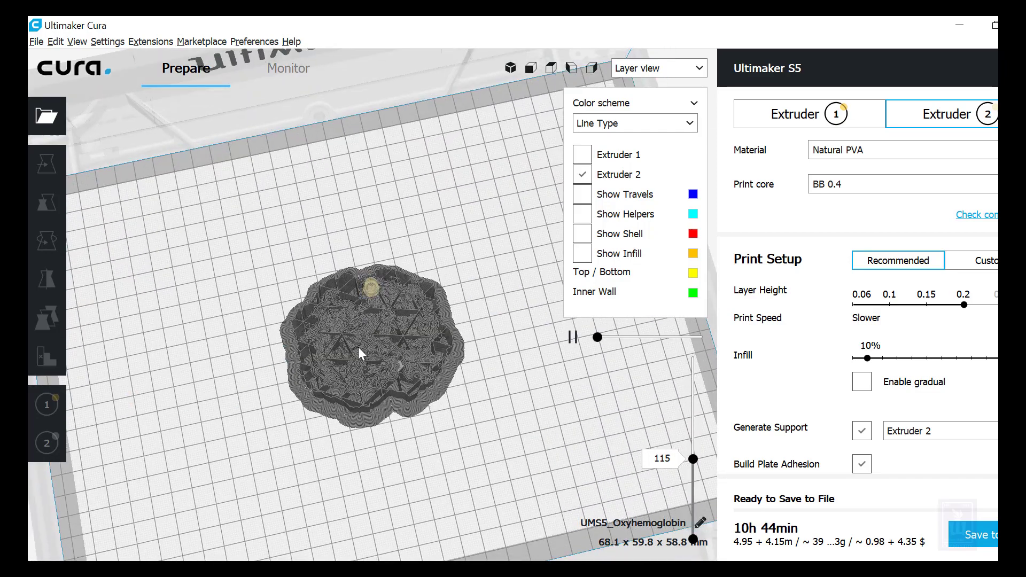
pyautogui.scroll(6, 374, 352)
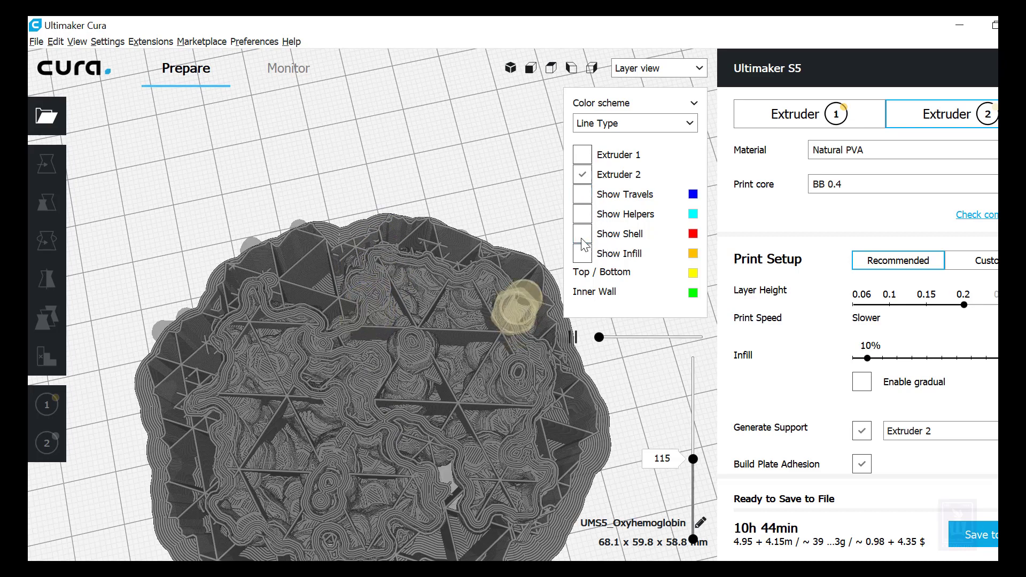
pyautogui.scroll(-3, 502, 344)
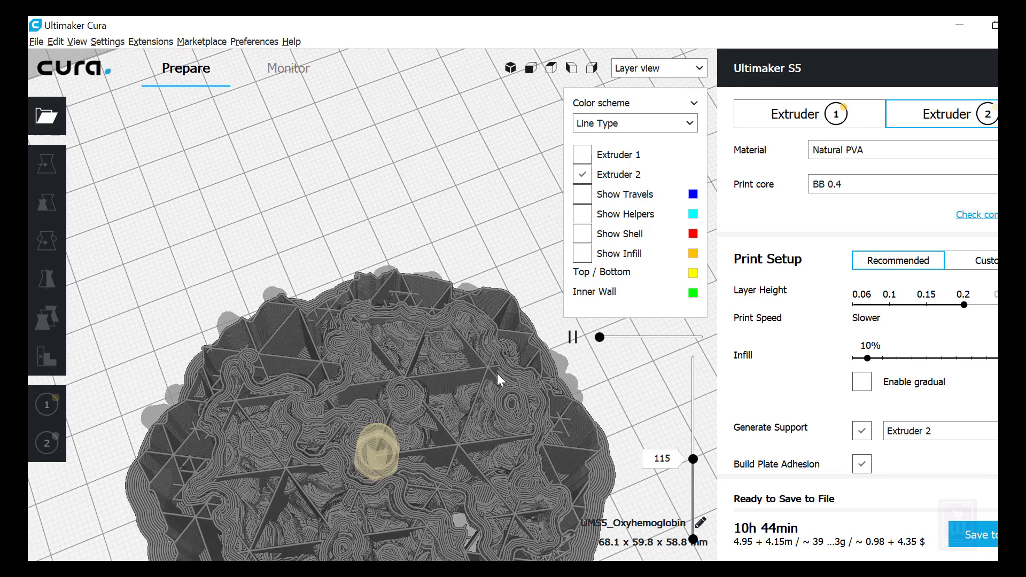
pyautogui.moveTo(496, 381); pyautogui.dragTo(580, 483, button='right')
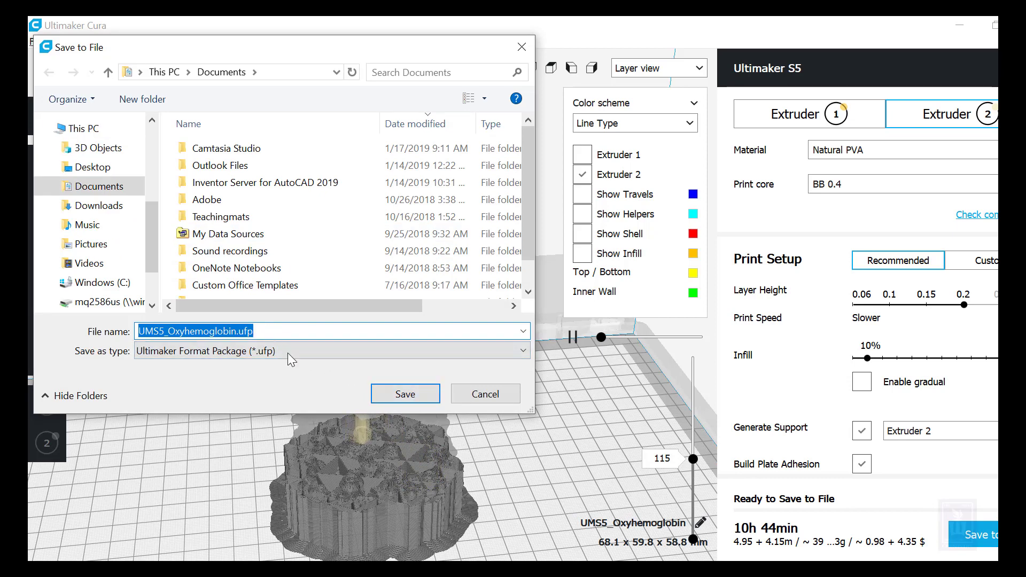
# Save the print as UMS5_Oxyhemoglobin.ufp in the Documents folder
pyautogui.click(405, 396)
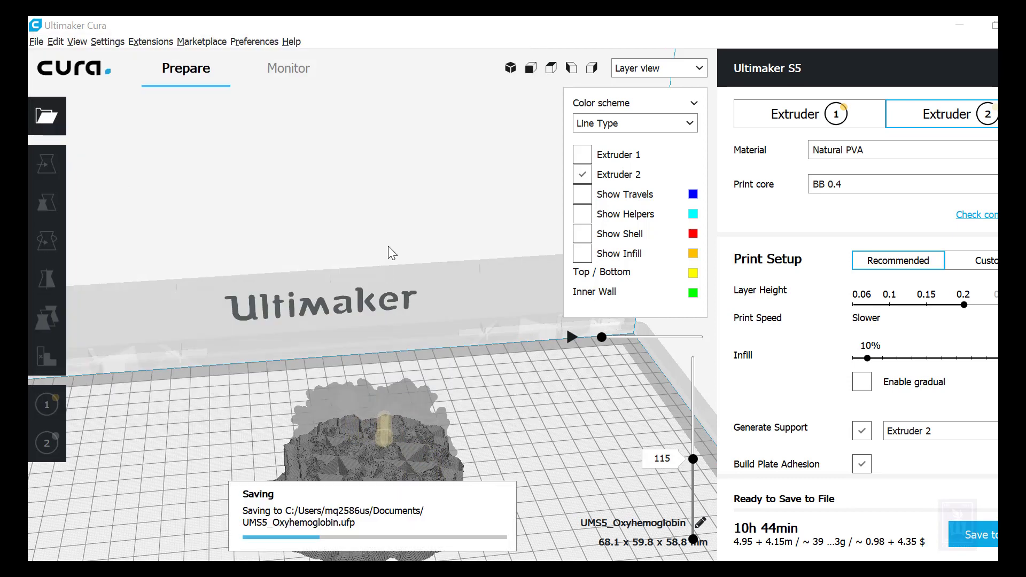